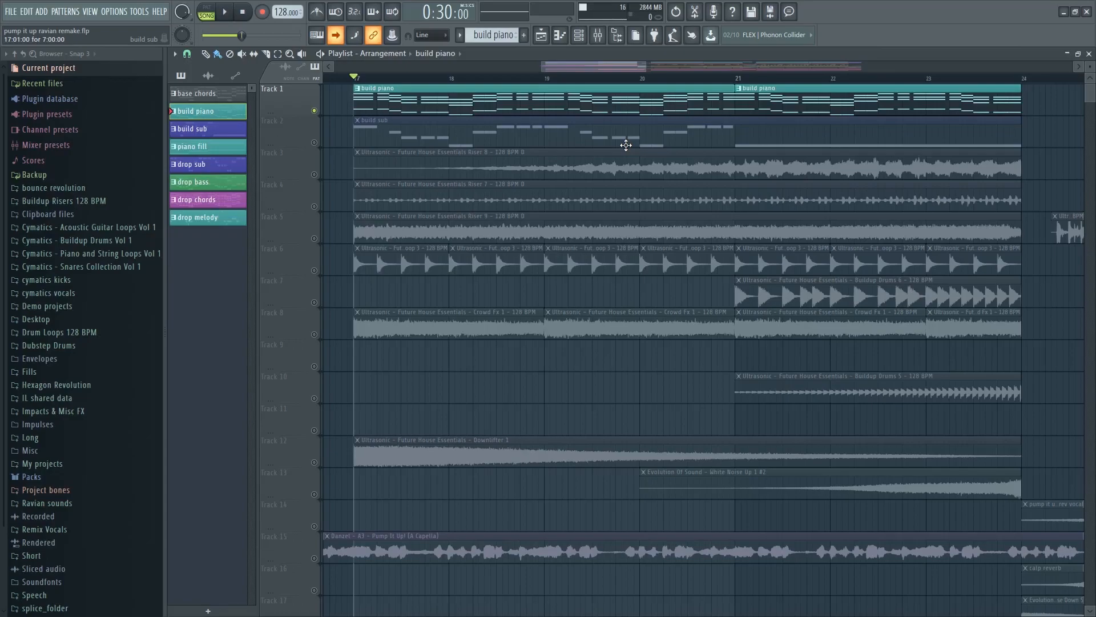
# - Play the soloed build piano track and inspect its 4Front Piano and reFX Nexus instruments in the channel rack
pyautogui.press('space')
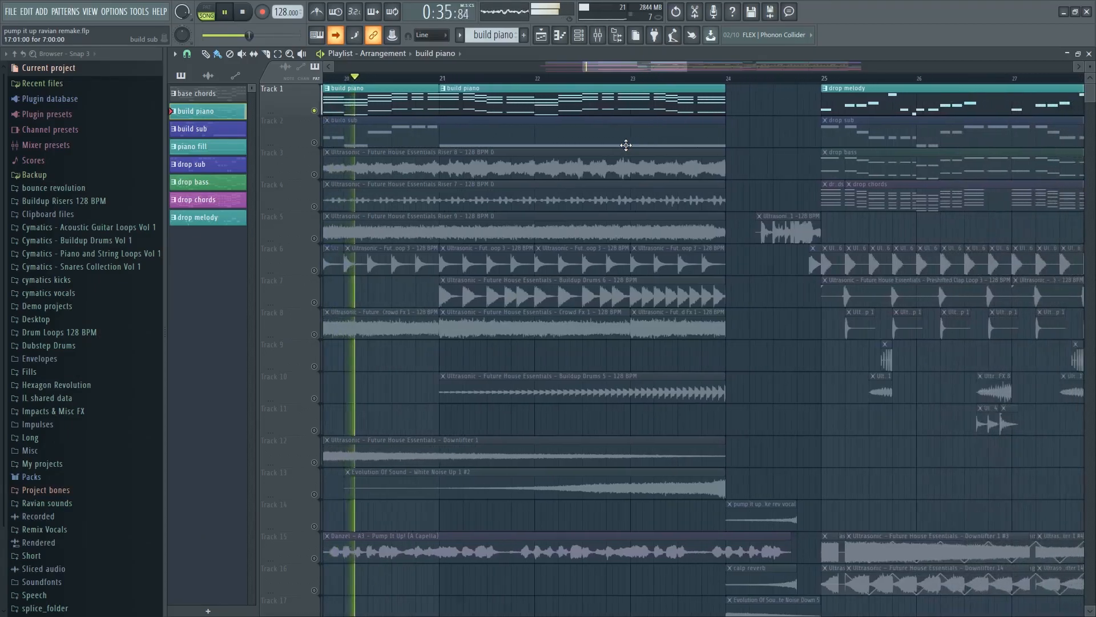
pyautogui.press('space')
pyautogui.press('F6')
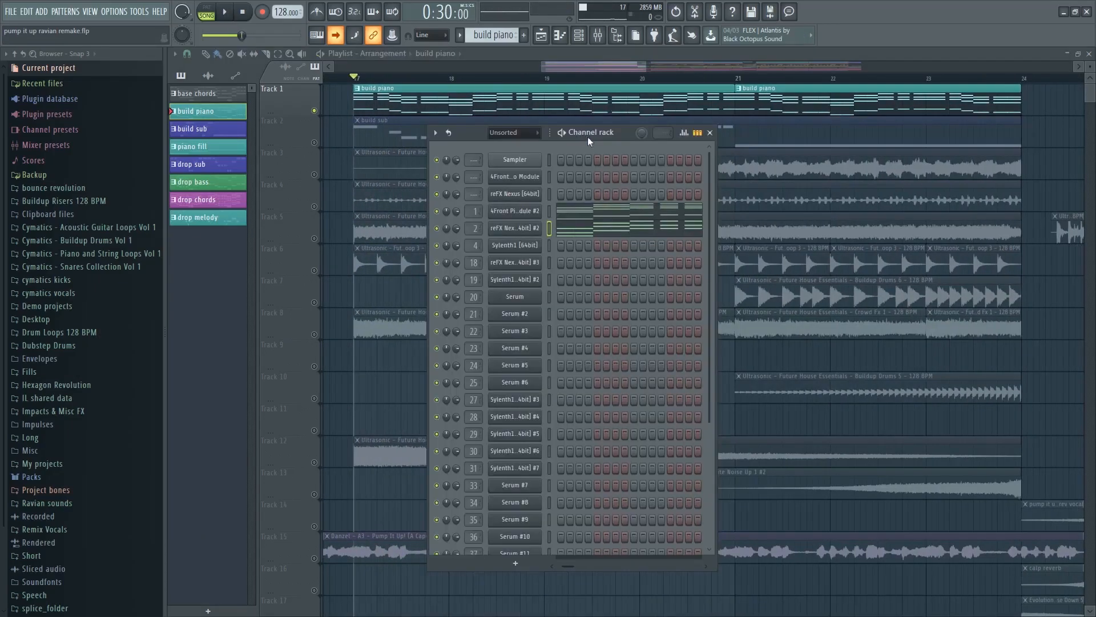
pyautogui.click(521, 212)
pyautogui.click(489, 151)
pyautogui.click(508, 229)
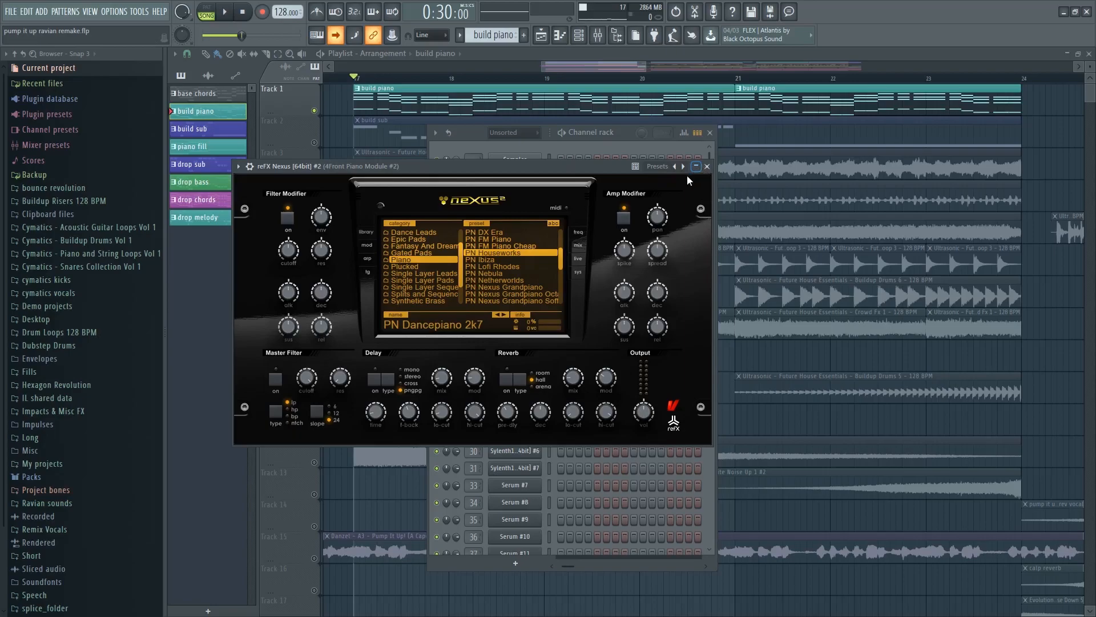
pyautogui.click(707, 166)
# - Inspect the Fruity Parametric EQ 2 settings on the mixer tracks of both build piano instruments
pyautogui.press('F9')
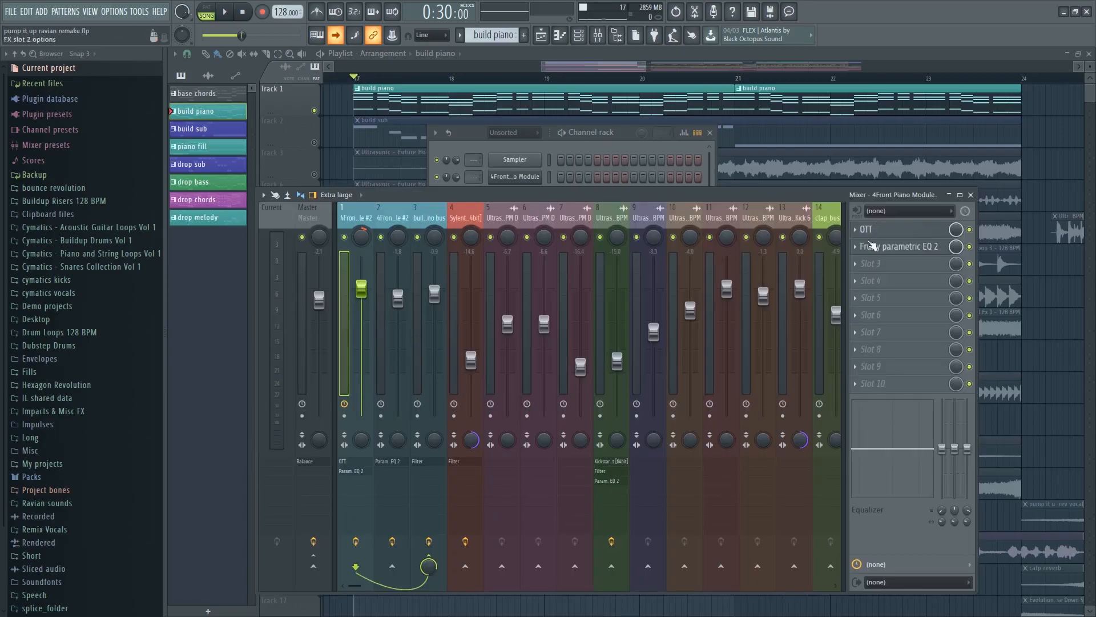
pyautogui.click(893, 246)
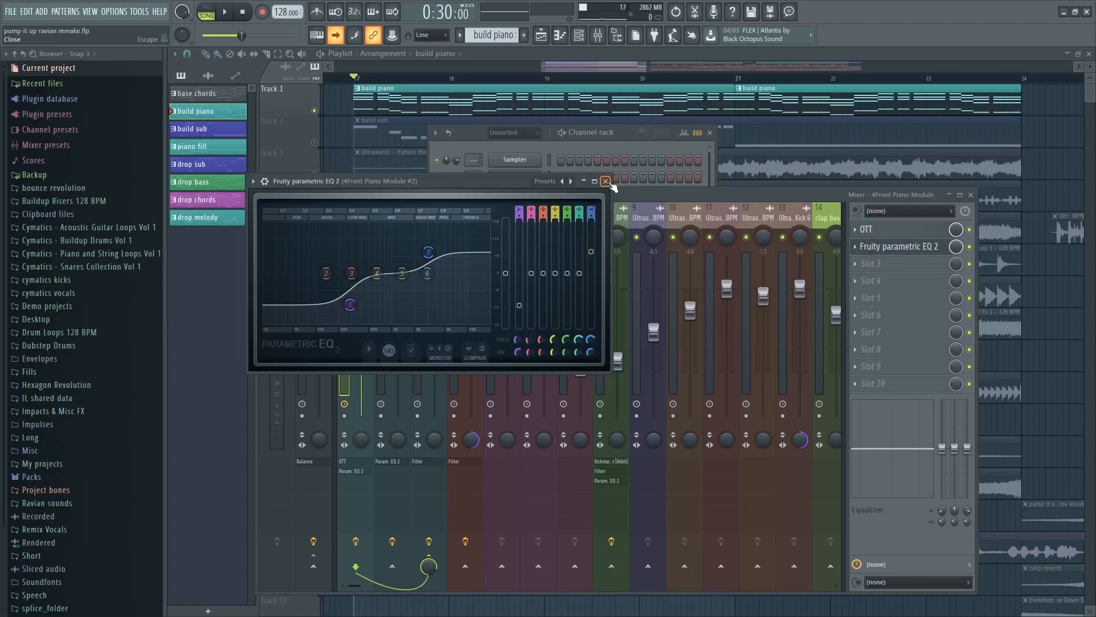
pyautogui.click(606, 181)
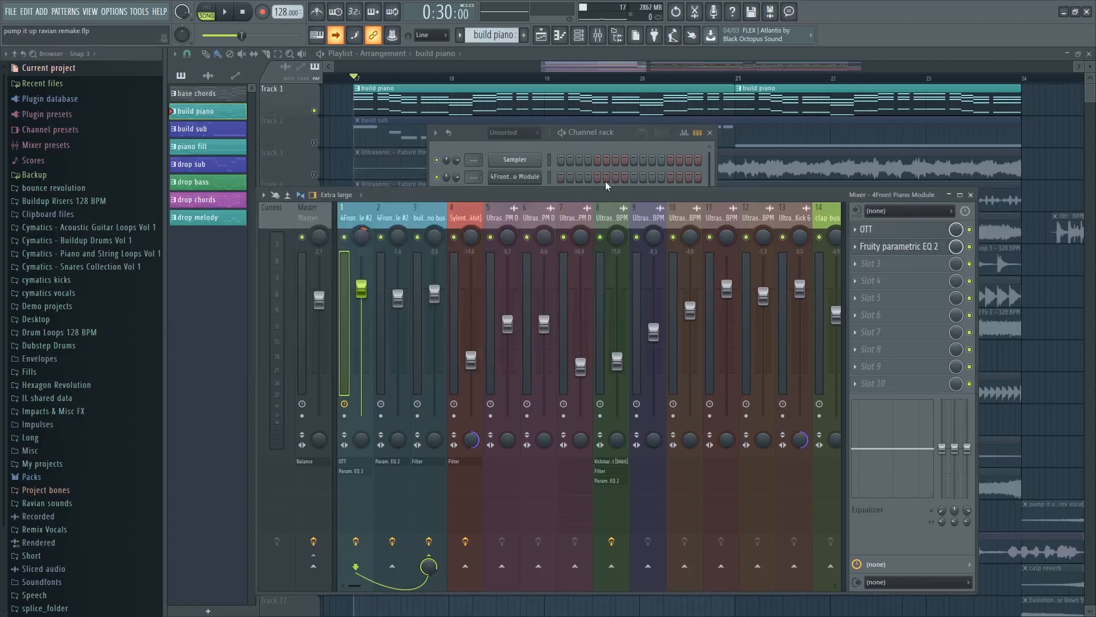
pyautogui.click(404, 216)
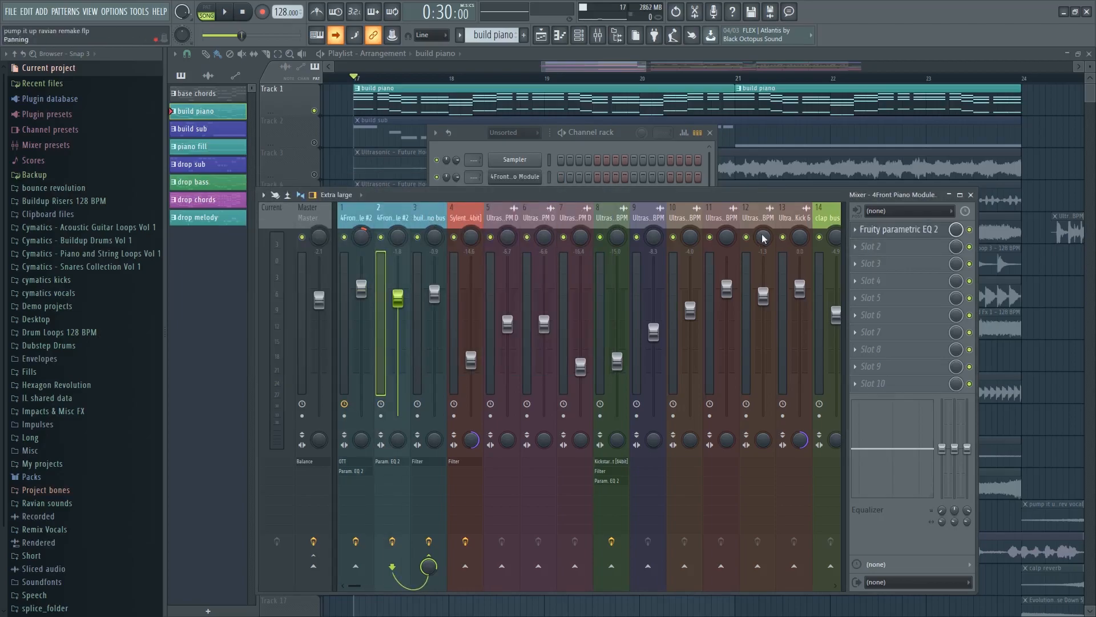
pyautogui.click(900, 229)
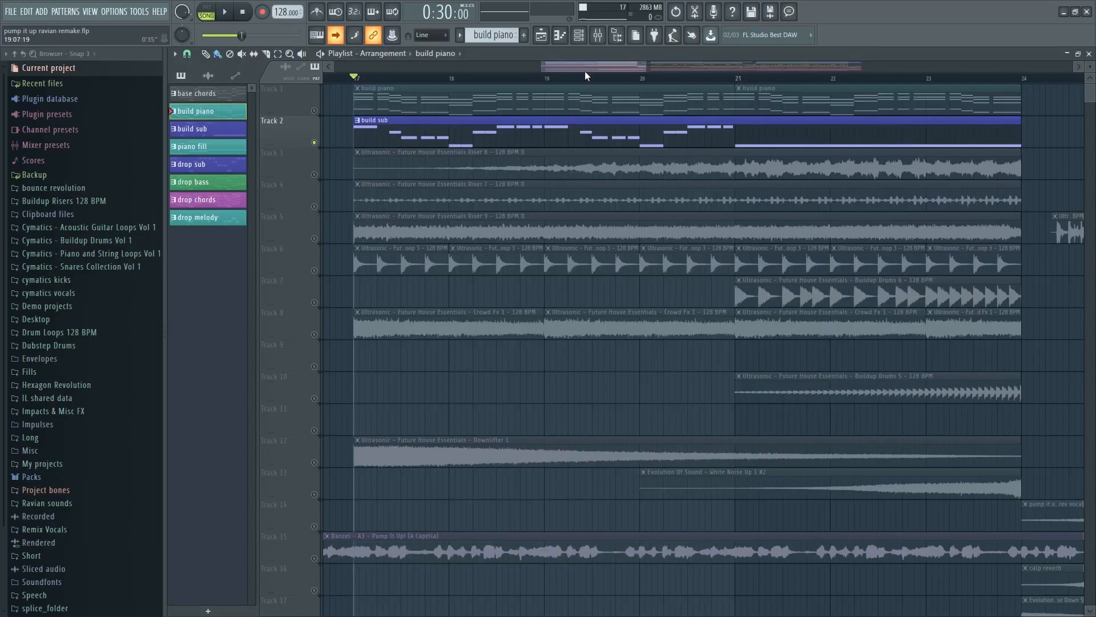
# - Play the build sub track on its own and inspect the Fruity Filter on its Sylenth1 mixer track
pyautogui.press('space')
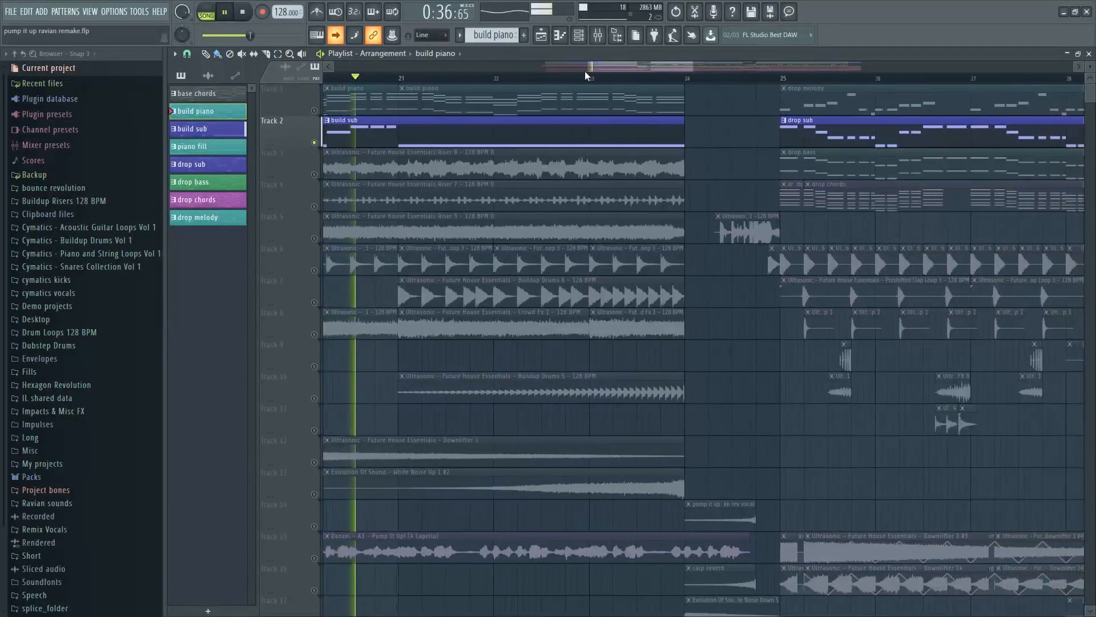
pyautogui.press('space')
pyautogui.press('F9')
pyautogui.click(880, 229)
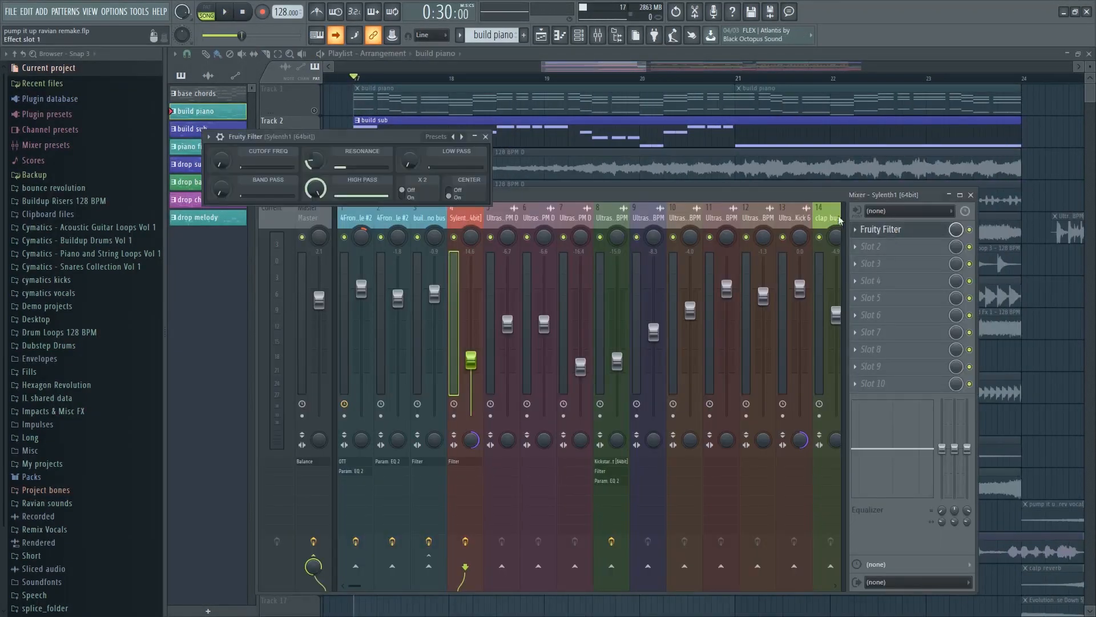
pyautogui.click(485, 137)
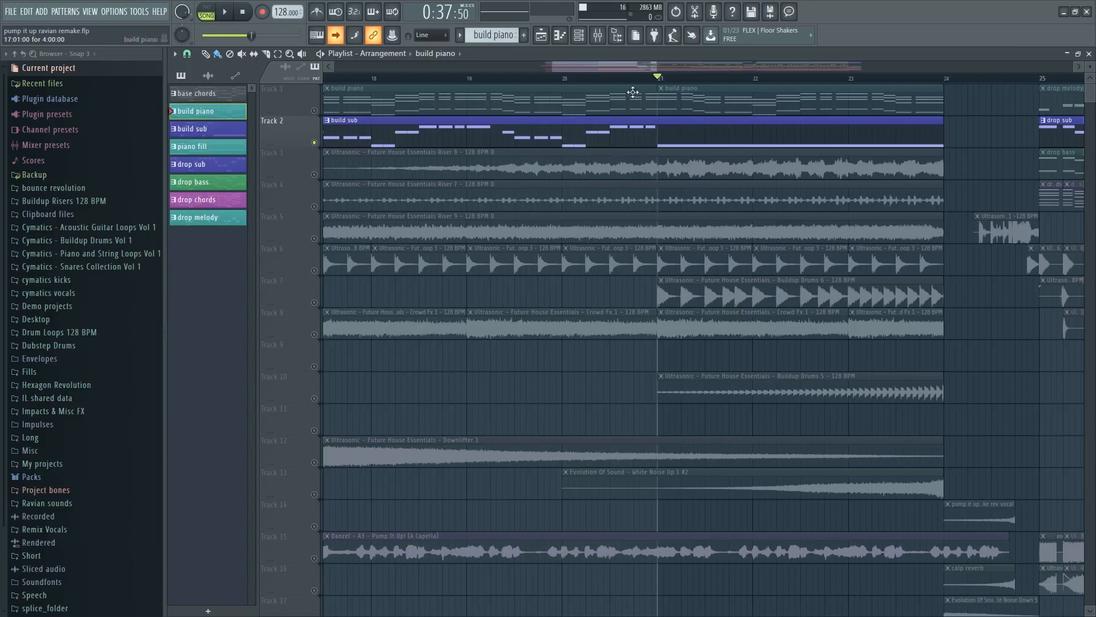
# - Examine the Sylenth1 PitchBend automation clip on Track 26 and play the build sub from bar 21
pyautogui.hscroll(2, 584, 96)
pyautogui.scroll(-13, 578, 338)
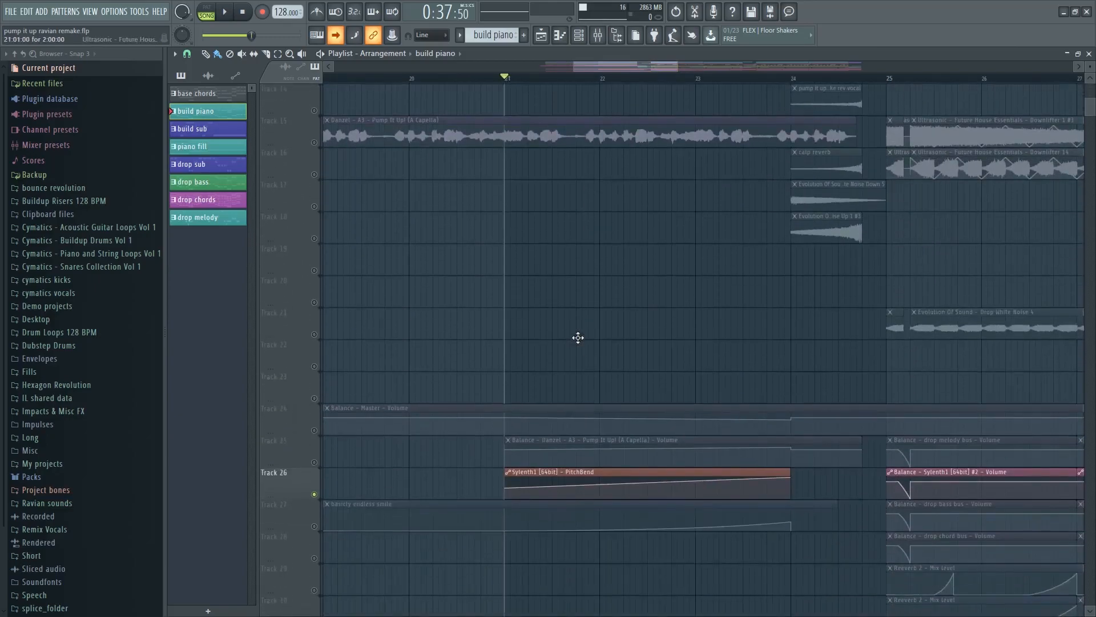
pyautogui.scroll(13, 508, 448)
pyautogui.press('space')
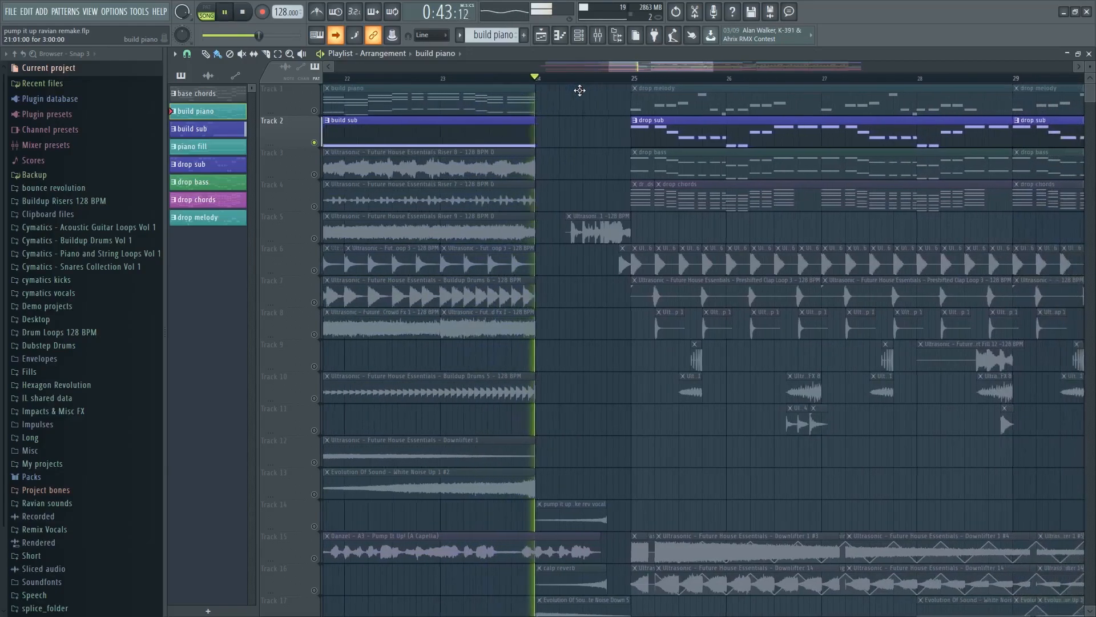
pyautogui.press('space')
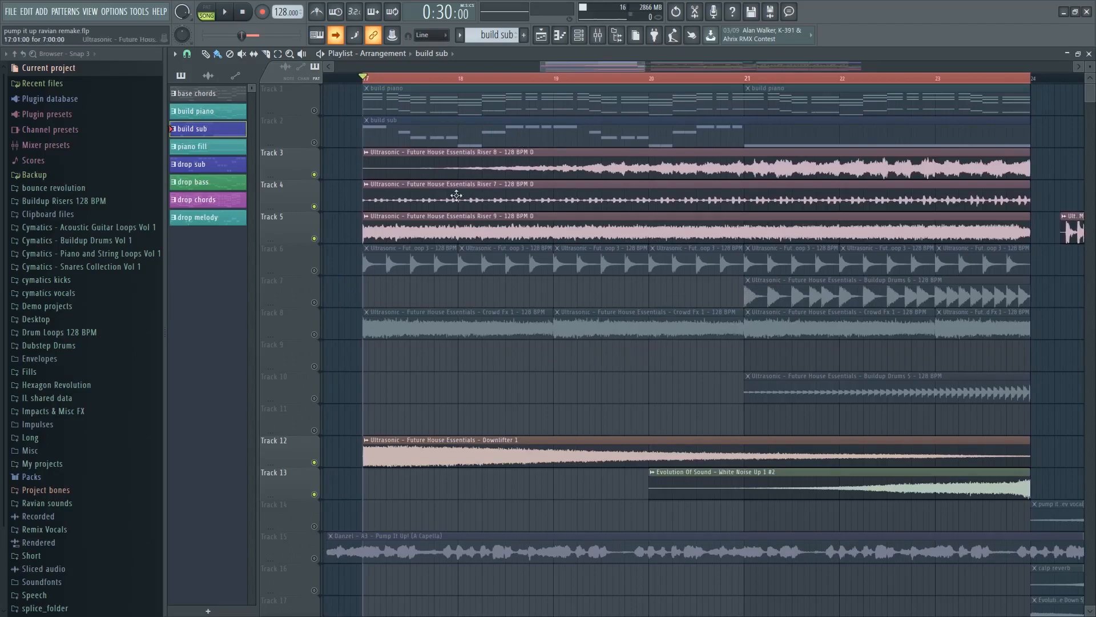
# - Play the riser, downlifter and white noise tracks together and inspect the Crowd Fx 1 sample settings
pyautogui.press('space')
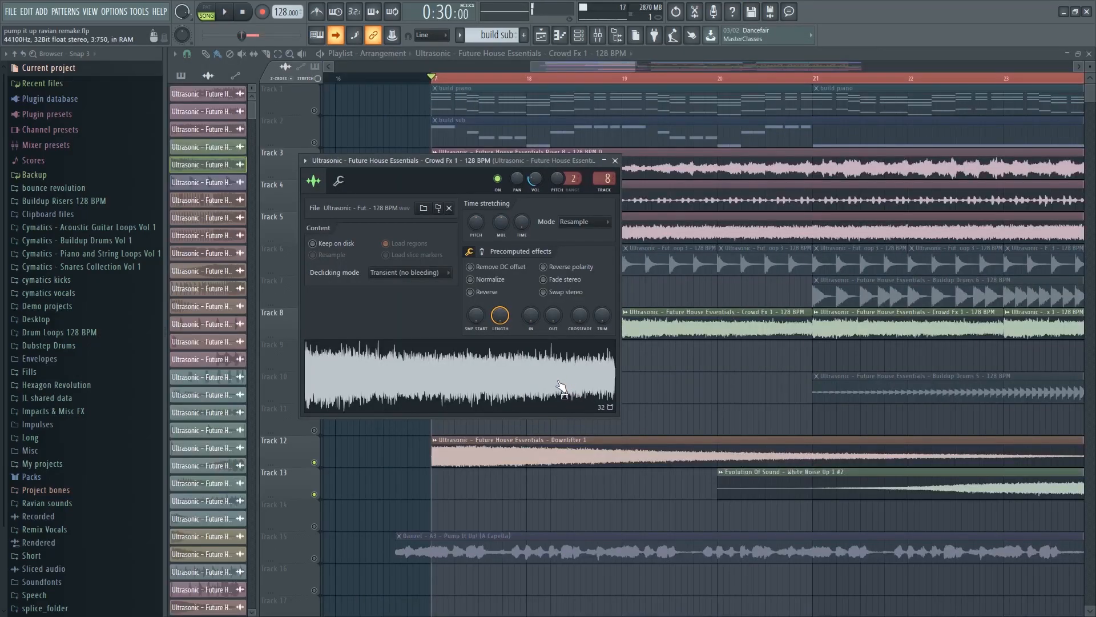
pyautogui.click(616, 161)
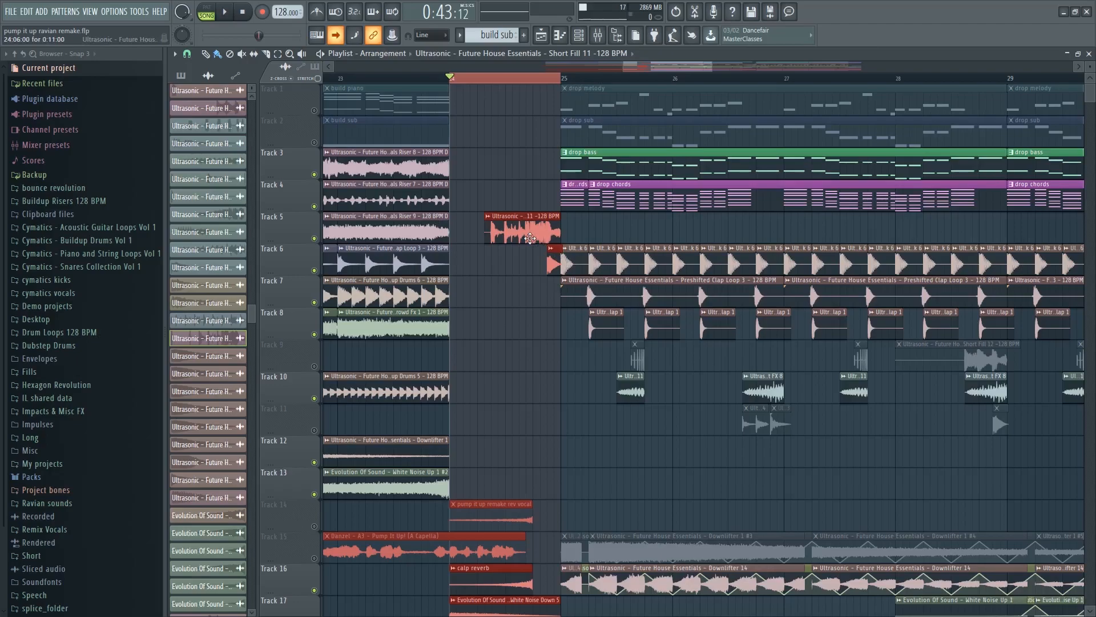
# - Review the fill, reverb and white noise clips in bar 24 before the drop and play that section
pyautogui.scroll(-4, 530, 238)
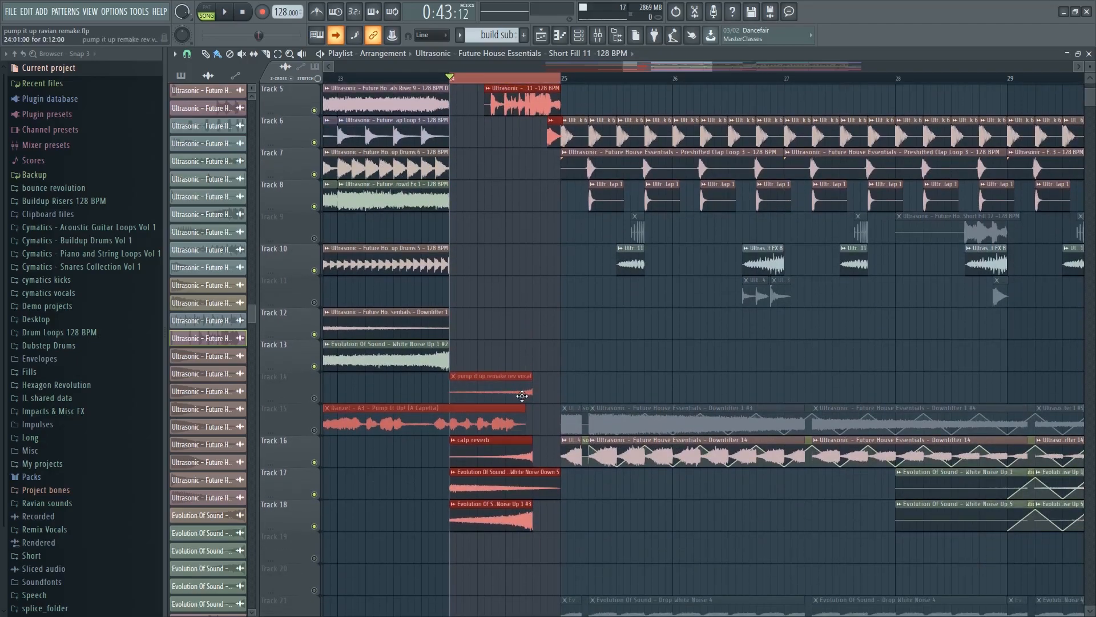
pyautogui.scroll(4, 521, 397)
pyautogui.press('space')
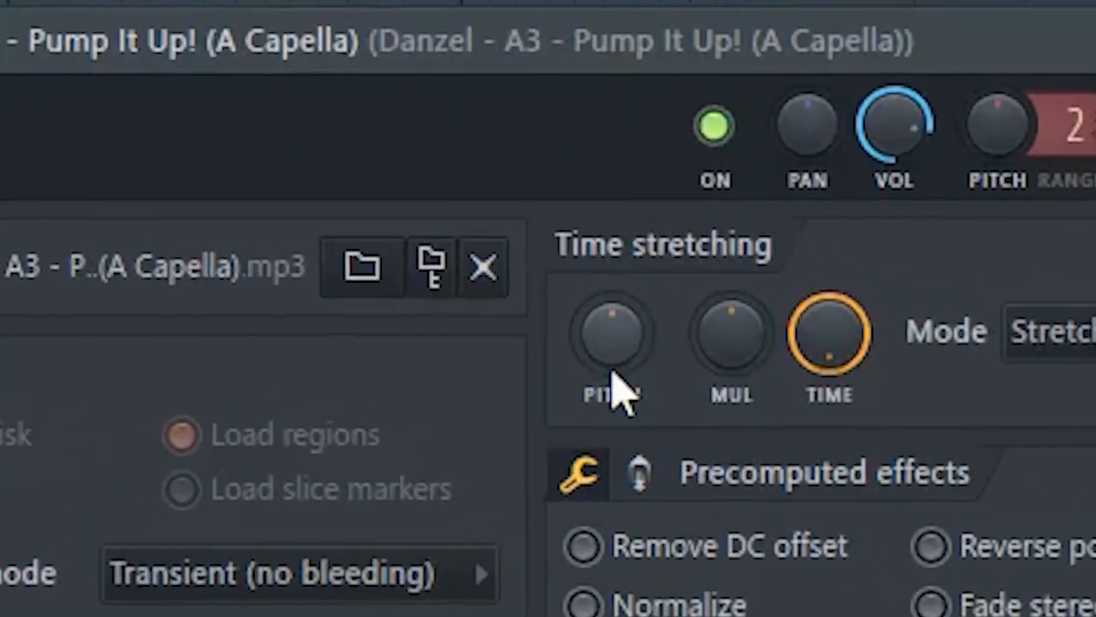
# - Raise the time-stretching pitch of the Pump It Up! (A Capella) sample and play the vocal track on its own
pyautogui.moveTo(606, 365); pyautogui.dragTo(606, 286)
pyautogui.press('space')
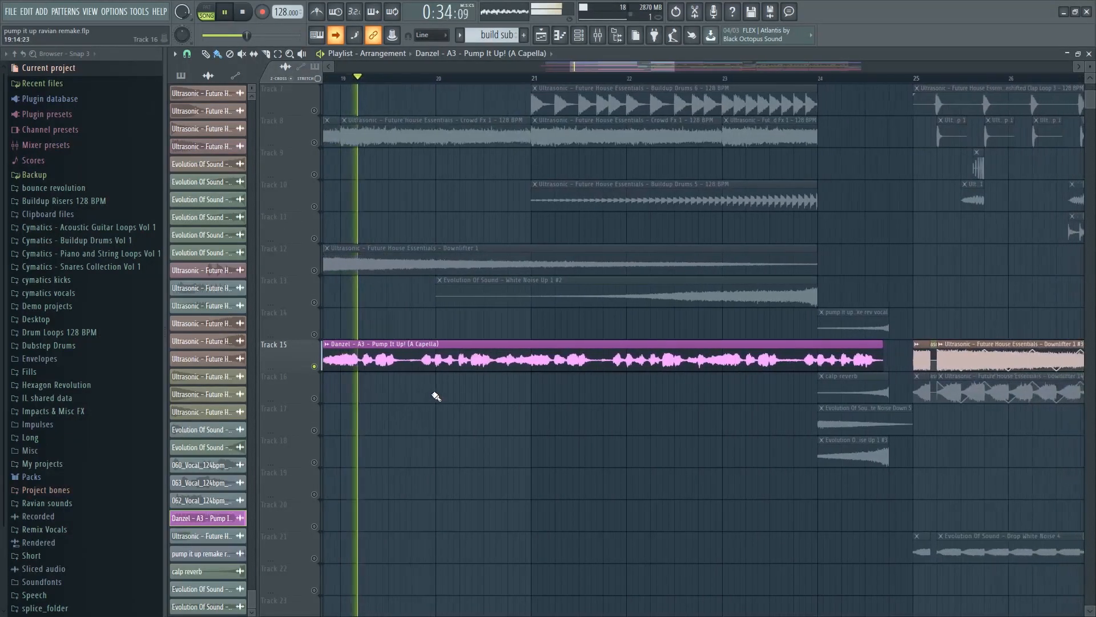
pyautogui.press('space')
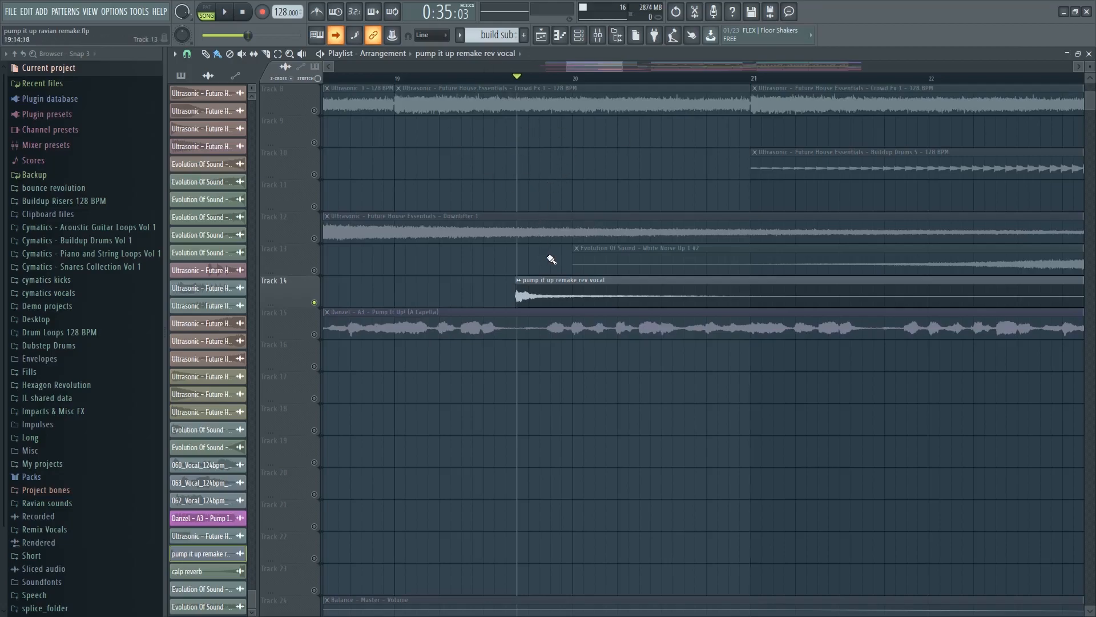
# - Reverse the pump it up remake rev vocal sample and play it in the transition at bar 24
pyautogui.press('space')
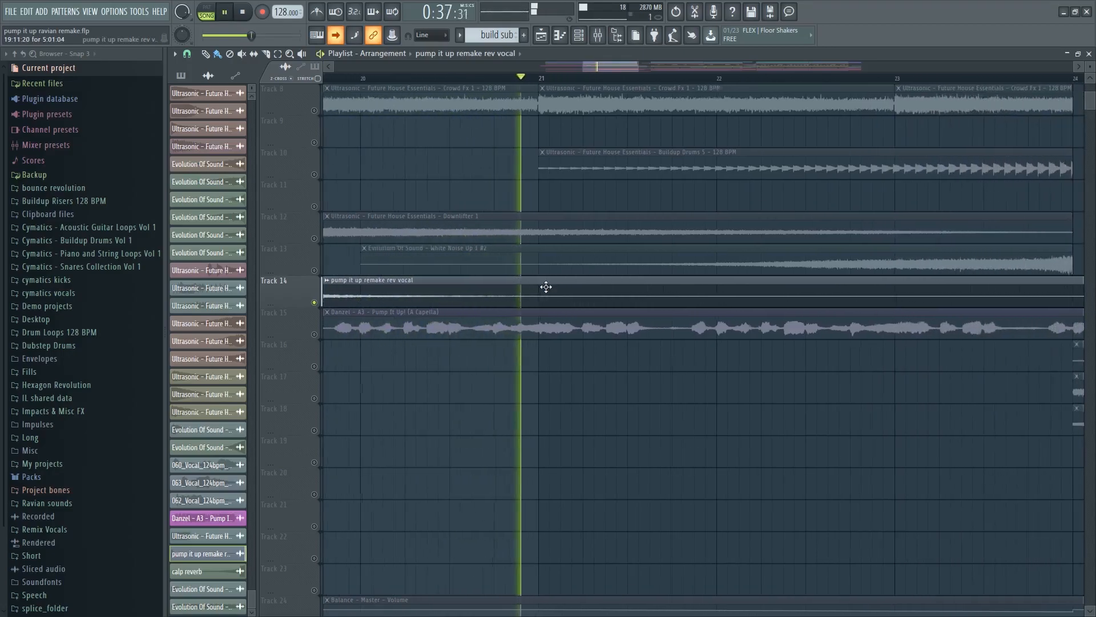
pyautogui.press('space')
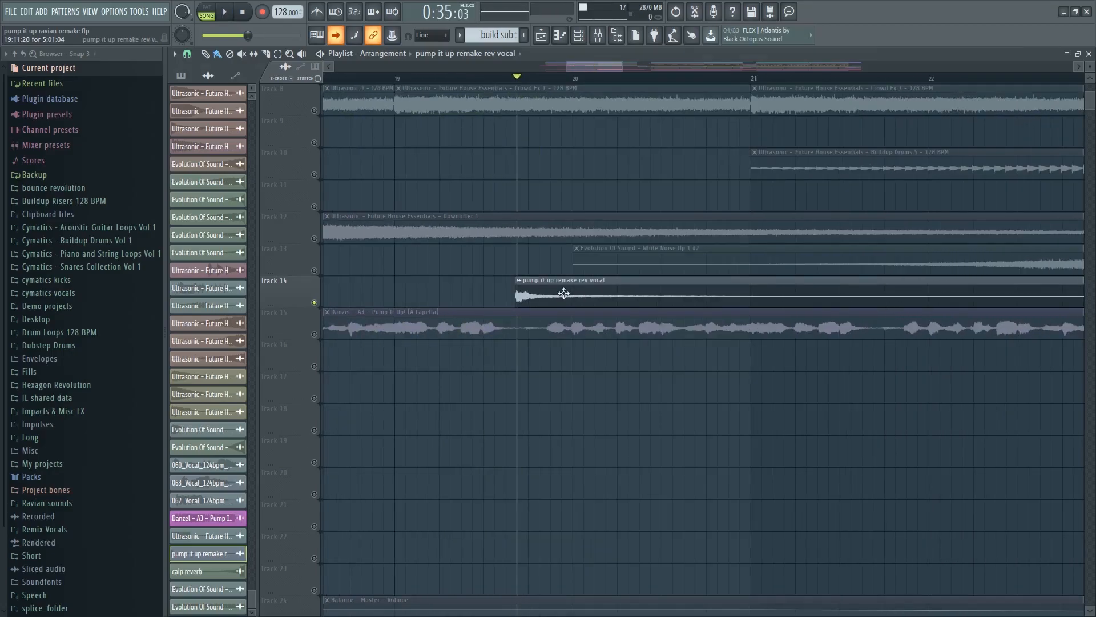
pyautogui.doubleClick(565, 299)
pyautogui.click(439, 366)
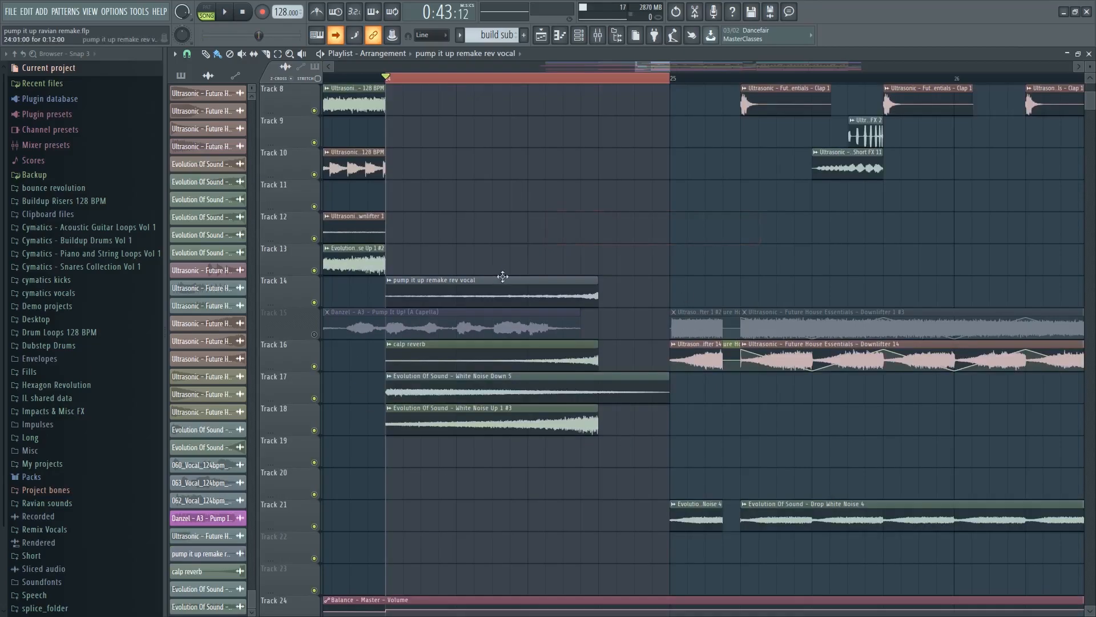
pyautogui.press('space')
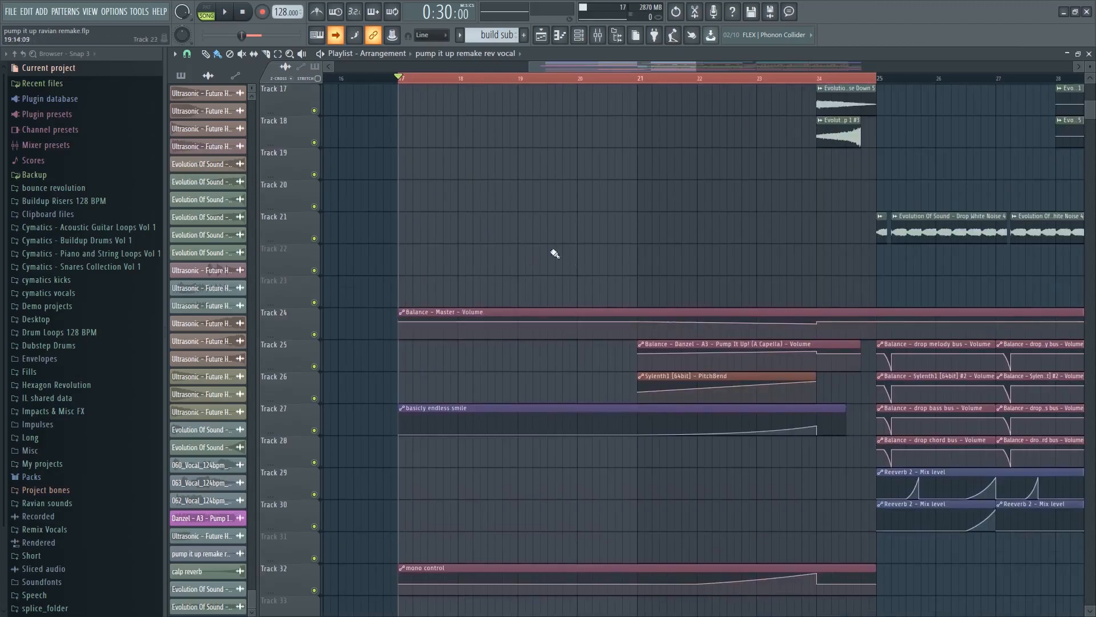
# - Lower the Master track's Fruity Balance volume to -3.0 dB and copy its value for the volume automation
pyautogui.moveTo(562, 333)
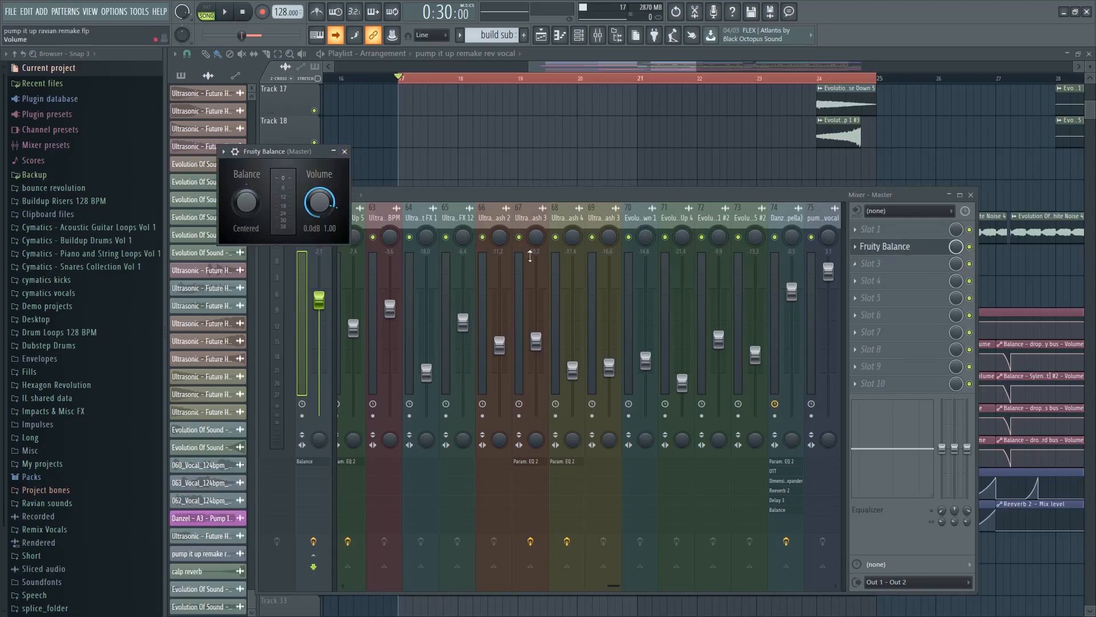
pyautogui.moveTo(319, 211); pyautogui.dragTo(319, 217)
pyautogui.rightClick(319, 206)
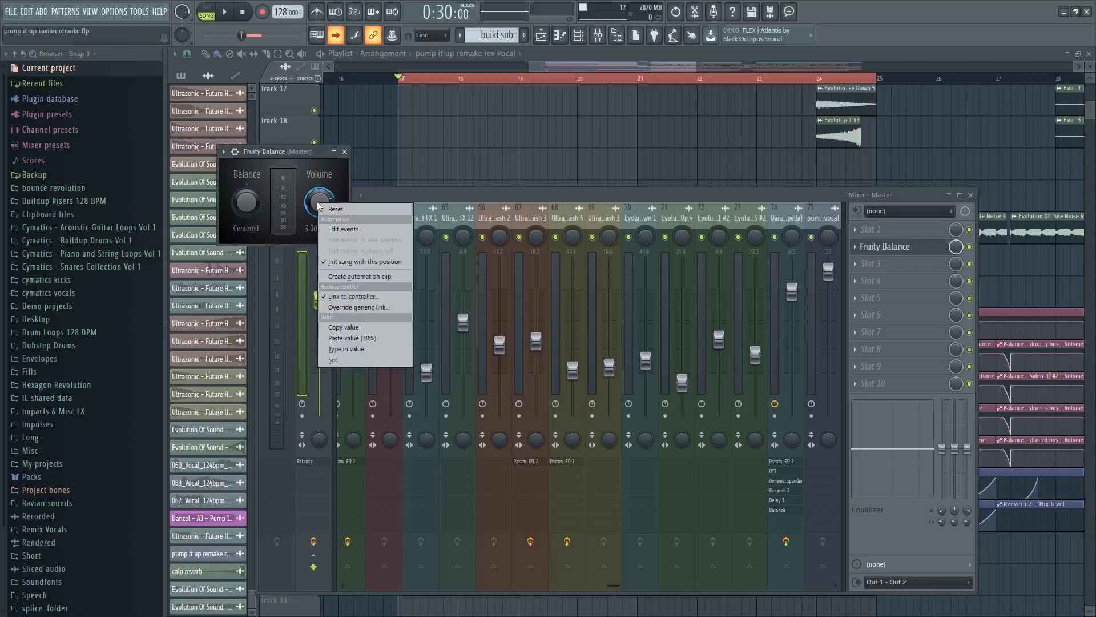
pyautogui.click(345, 327)
pyautogui.rightClick(326, 206)
pyautogui.click(370, 280)
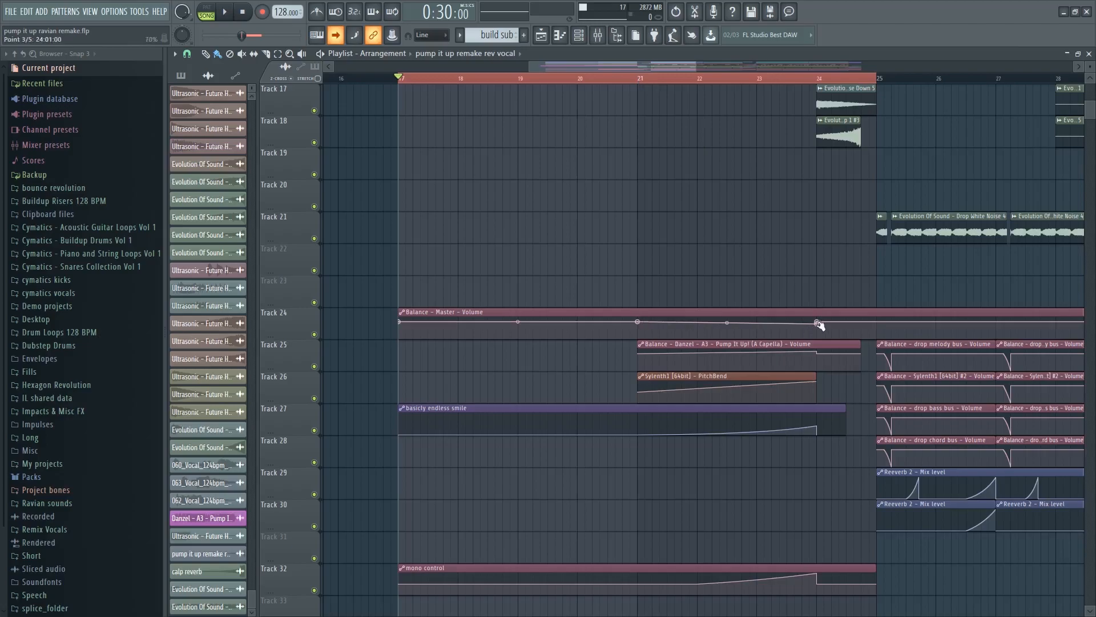
# - Play the build-up from bar 21 and watch the Master track's Fruity Balance follow the volume automation
pyautogui.click(639, 79)
pyautogui.press('space')
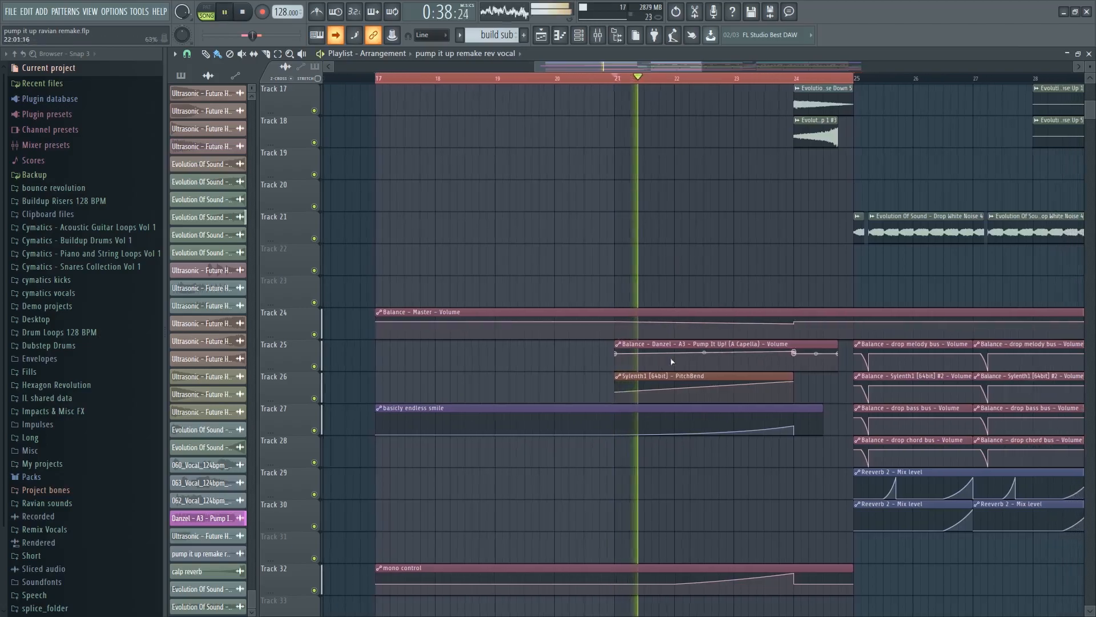
pyautogui.click(598, 36)
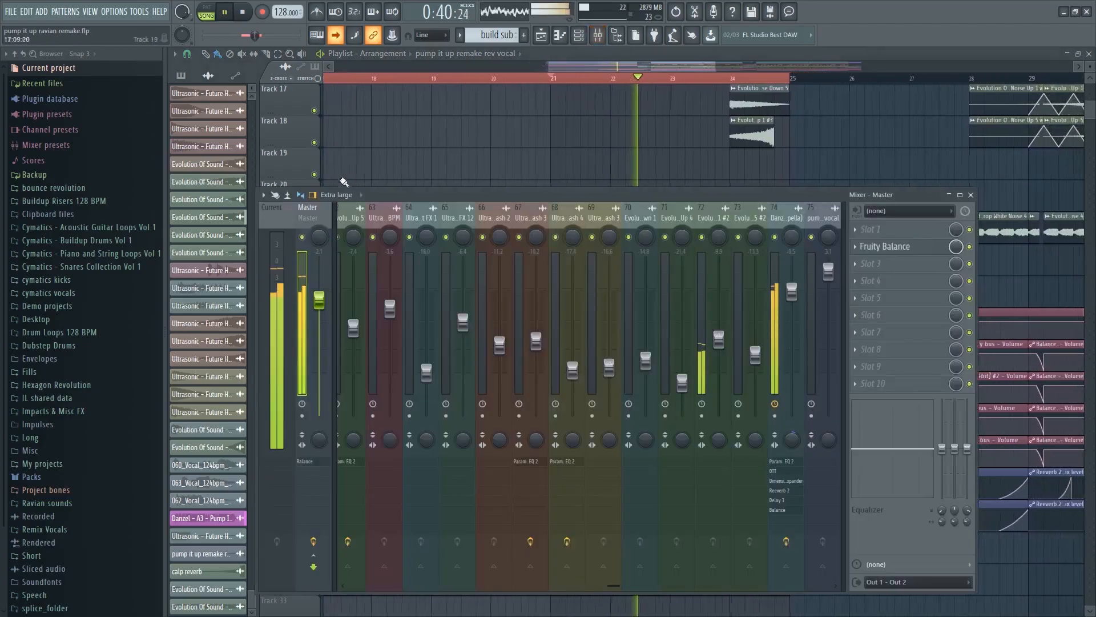
pyautogui.click(923, 248)
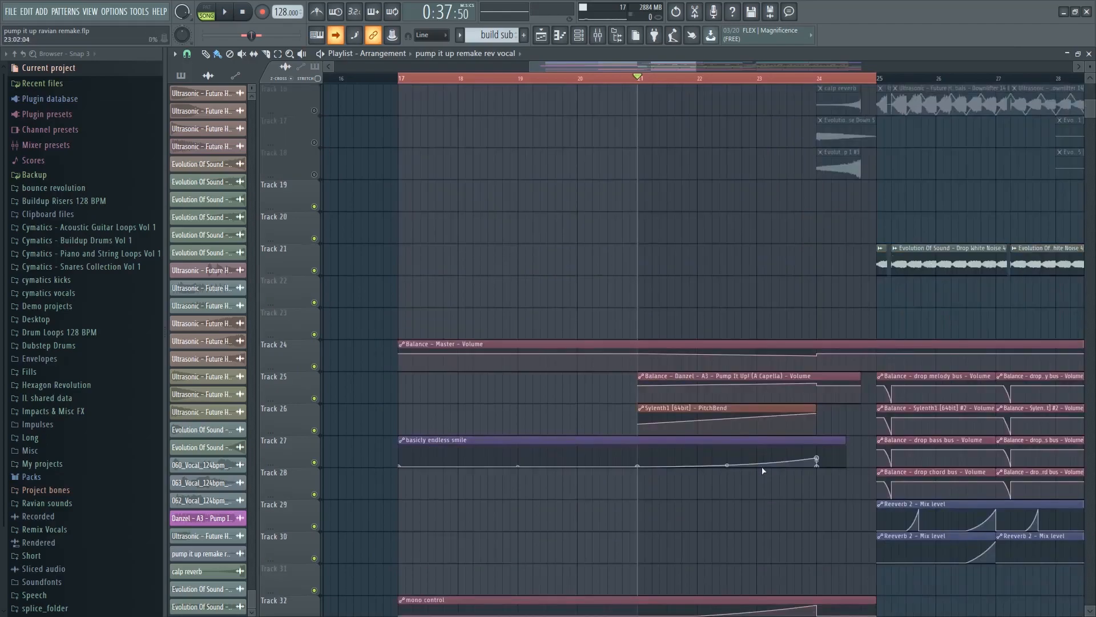
# - Revisit the build sub's Fruity Filter in the mixer and move its window clear of the playlist tracks
pyautogui.scroll(15, 748, 476)
pyautogui.press('F9')
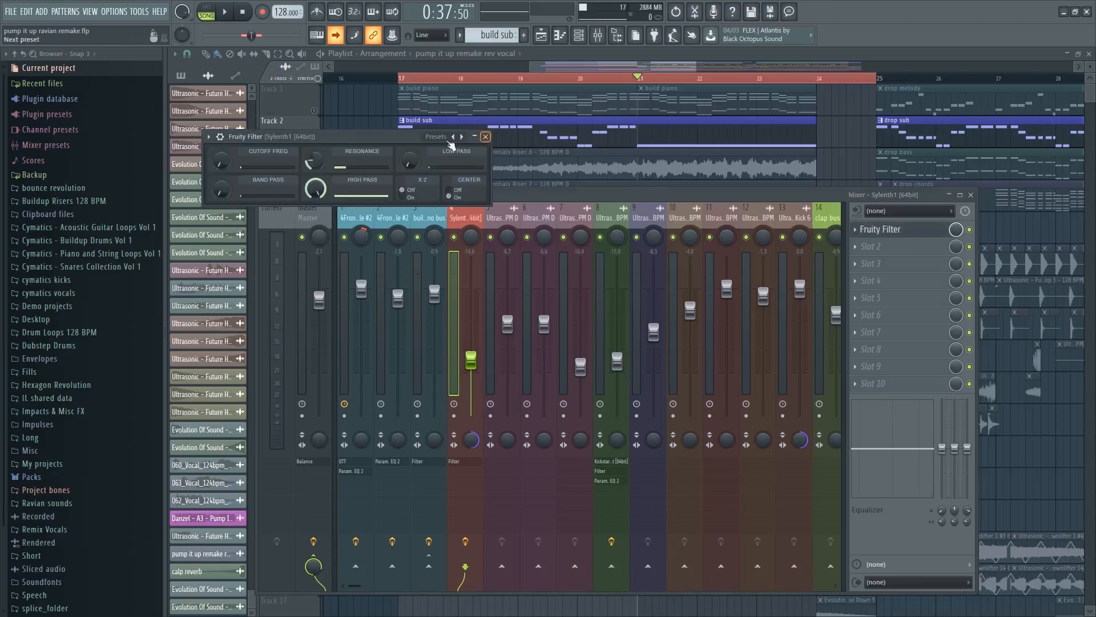
pyautogui.moveTo(383, 141); pyautogui.dragTo(584, 183)
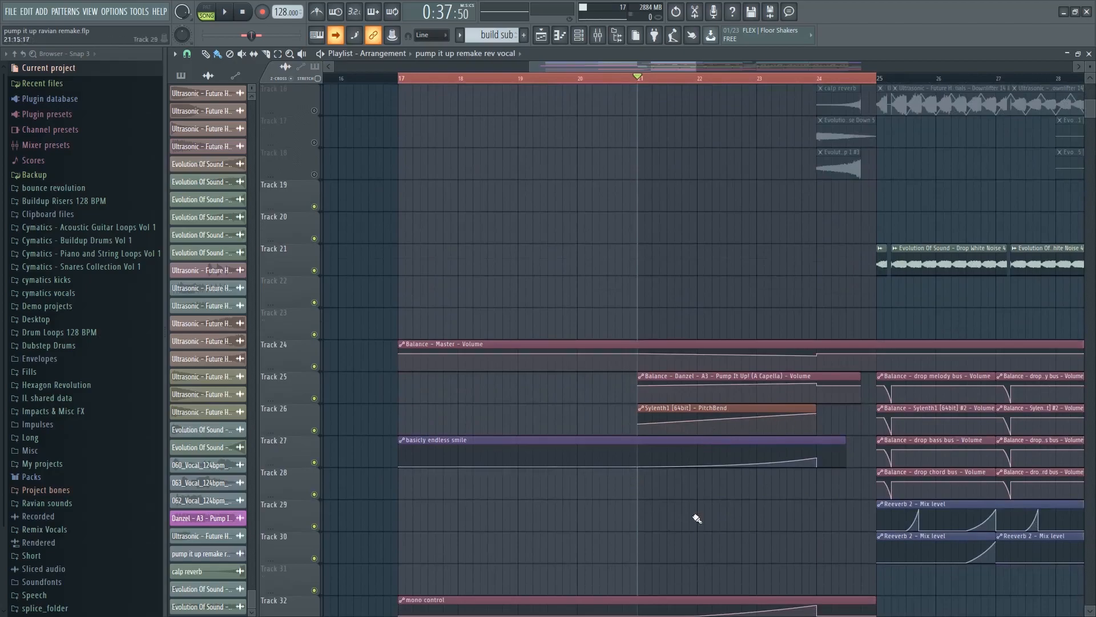
# - Play the build-up from bar 21 to hear the basicly endless smile automation on Track 27
pyautogui.scroll(1, 790, 471)
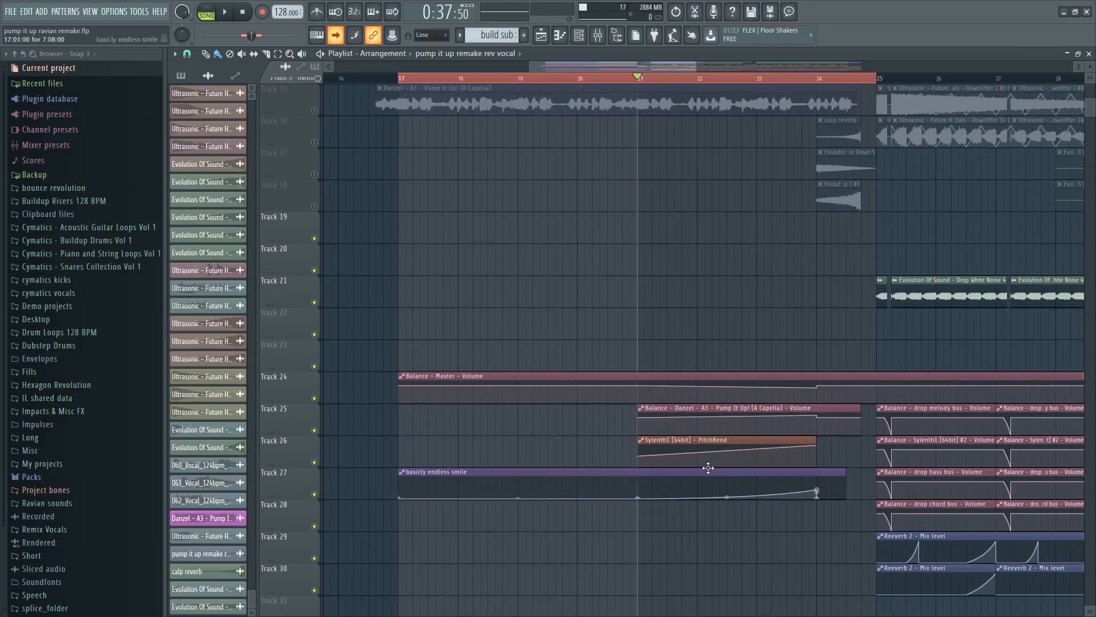
pyautogui.press('space')
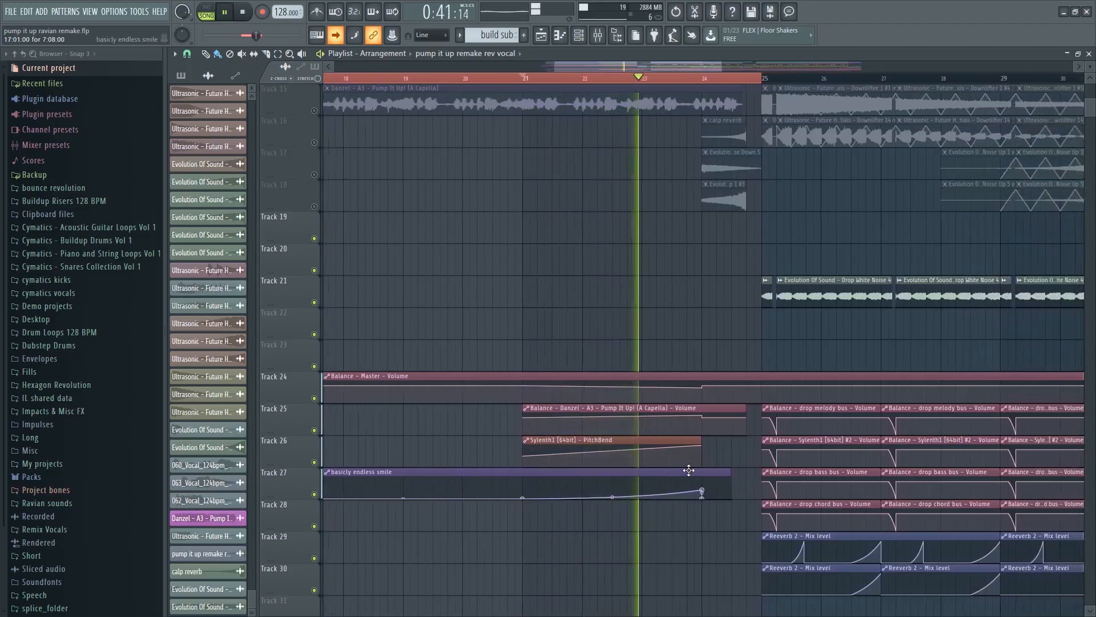
pyautogui.press('space')
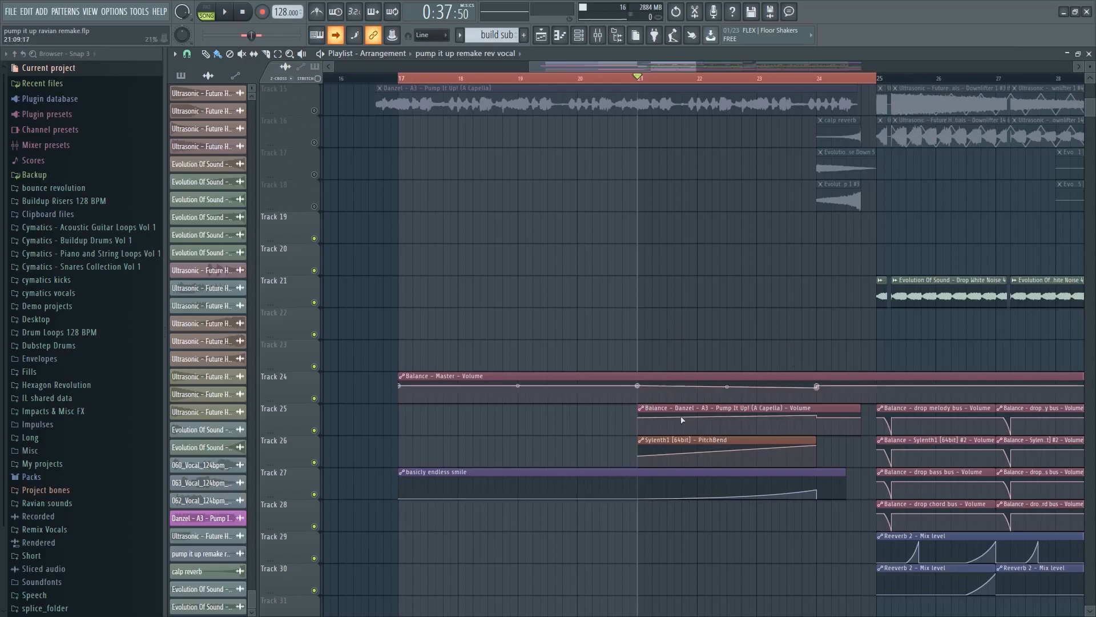
# - Inspect the Fruity Filter on the build piano bus in the mixer
pyautogui.scroll(-2, 633, 420)
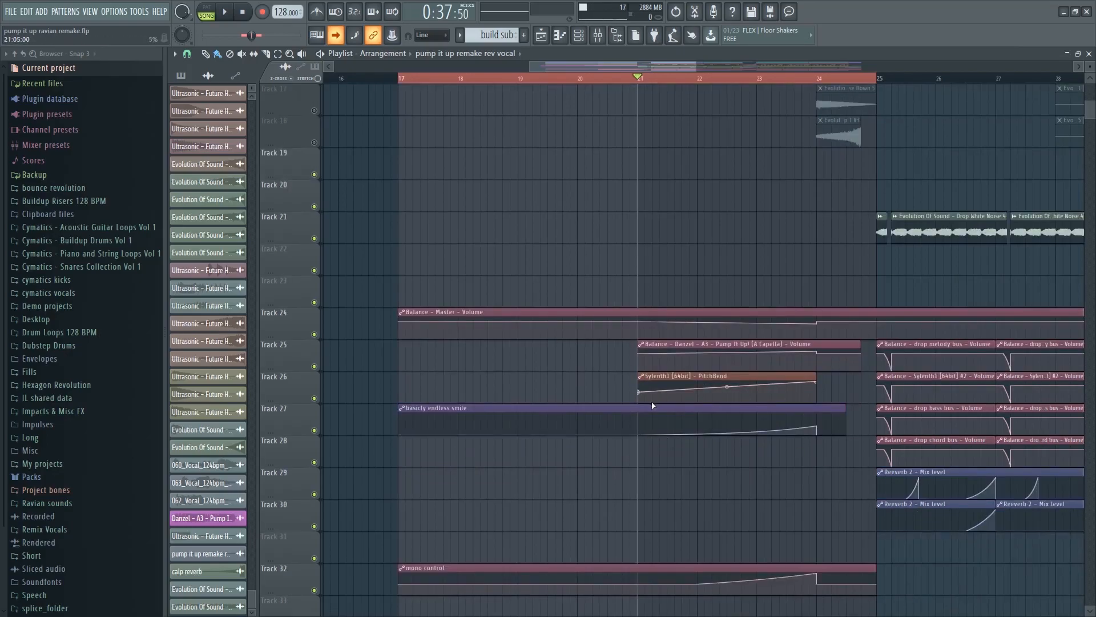
pyautogui.scroll(16, 710, 447)
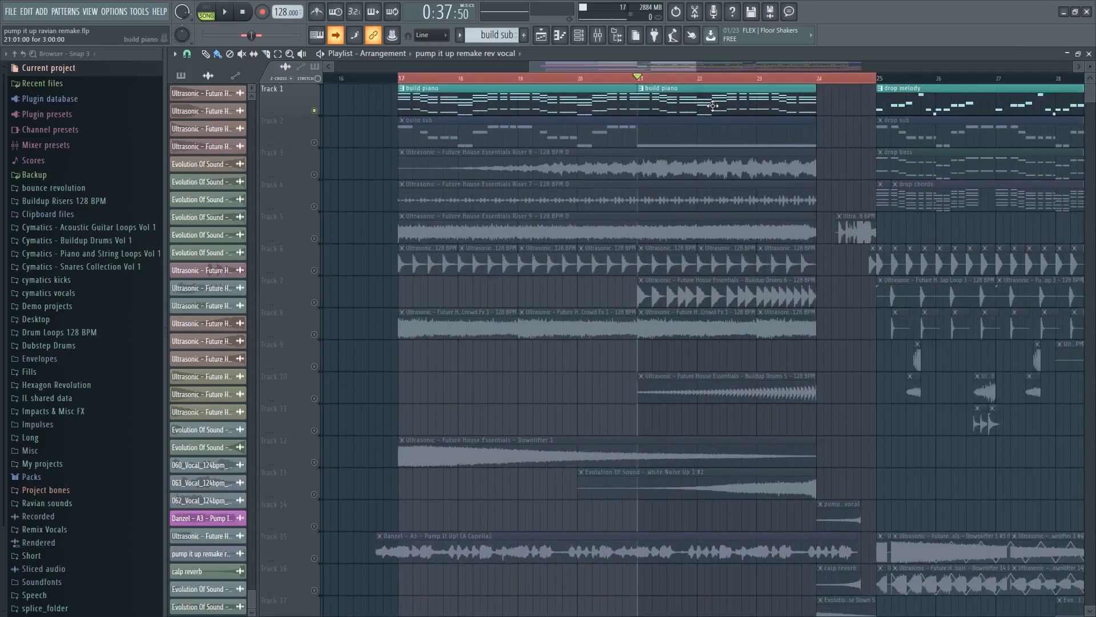
pyautogui.click(579, 35)
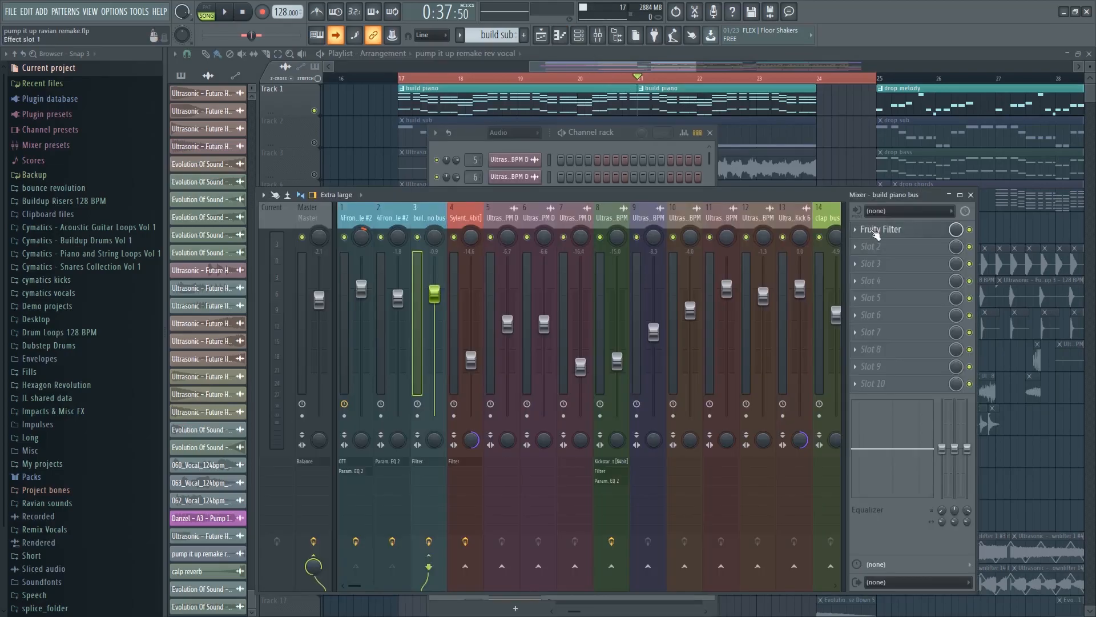
pyautogui.click(877, 230)
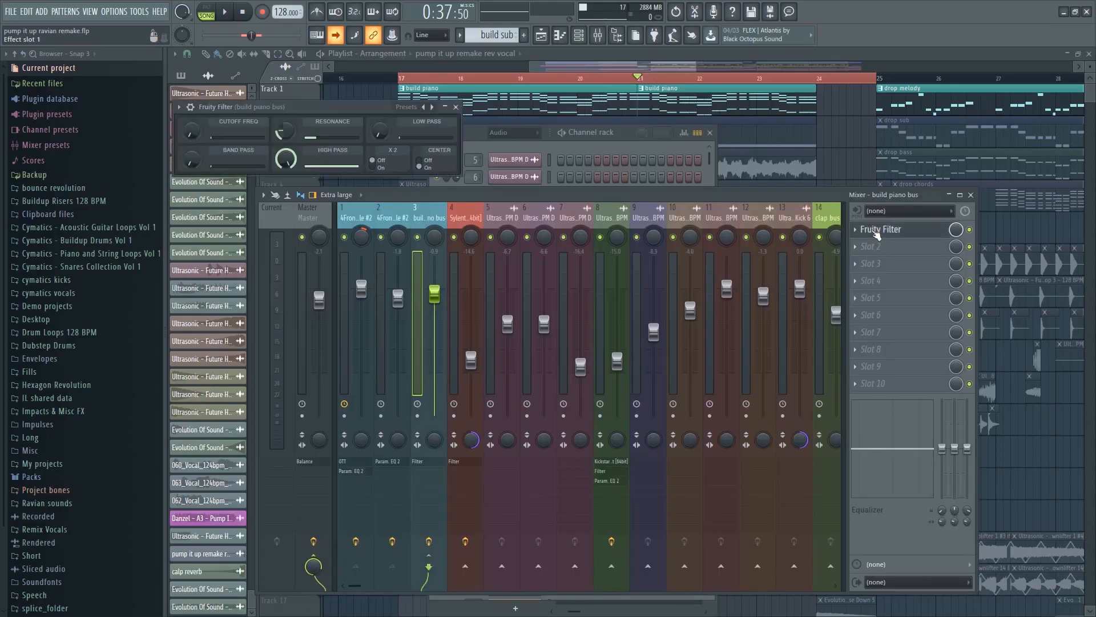
pyautogui.click(456, 108)
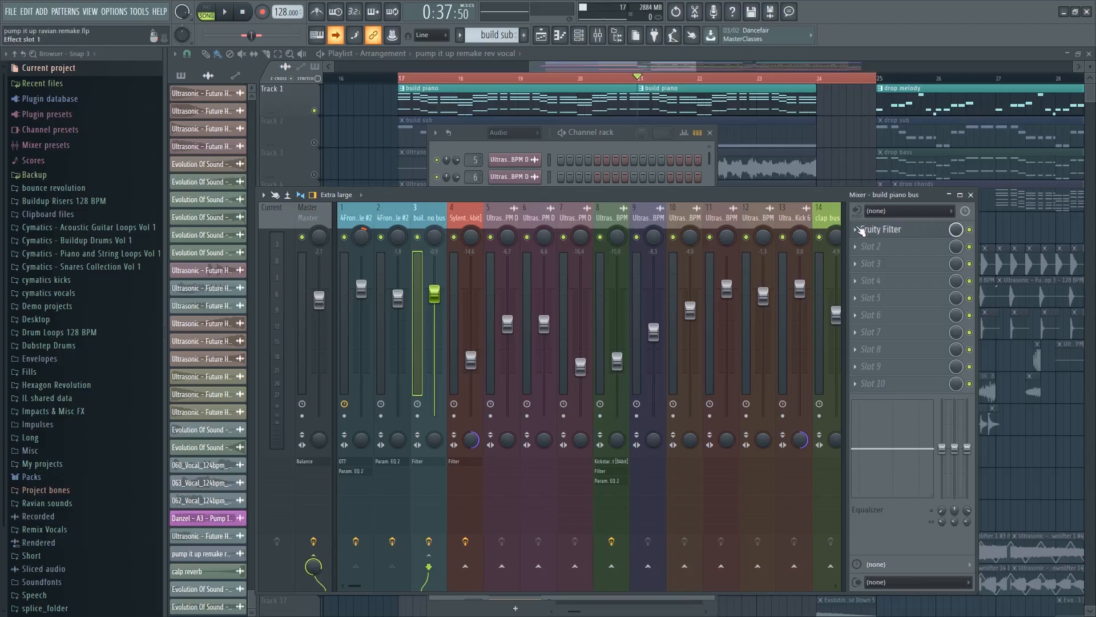
# - Review the filter's cutoff frequency controller link to the basicly endless smile automation and accept the remote control settings
pyautogui.click(863, 230)
pyautogui.rightClick(432, 178)
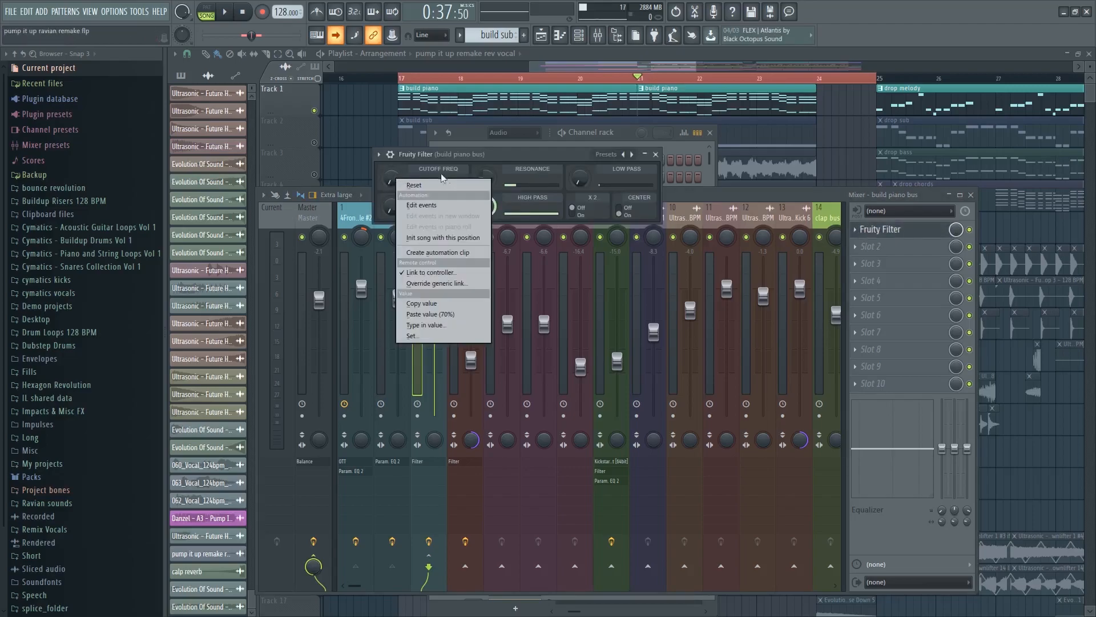
pyautogui.click(421, 274)
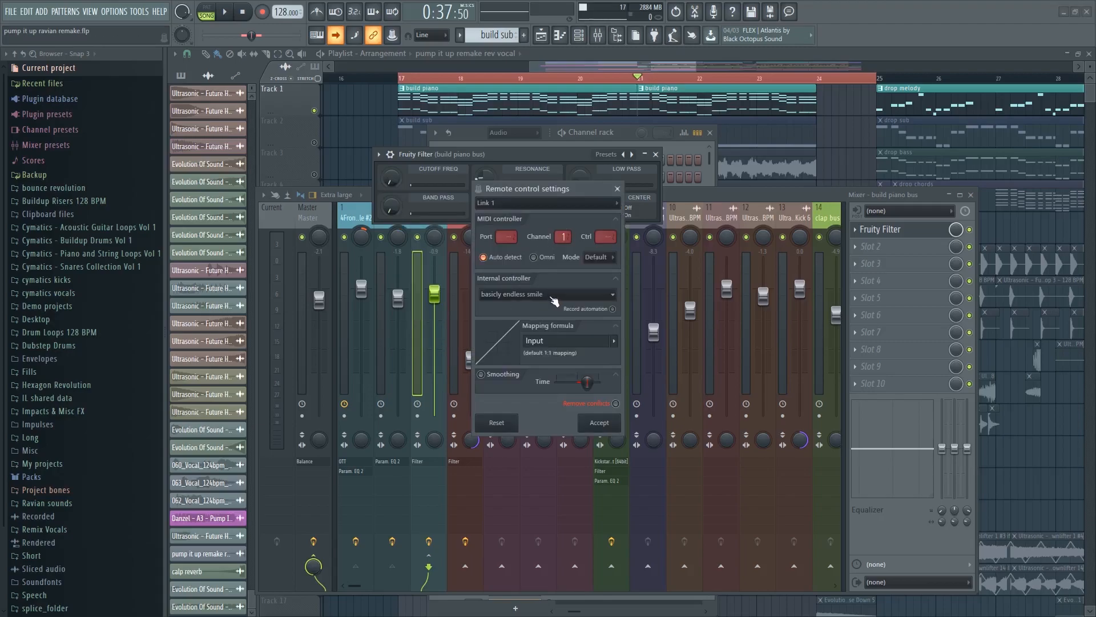
pyautogui.click(552, 295)
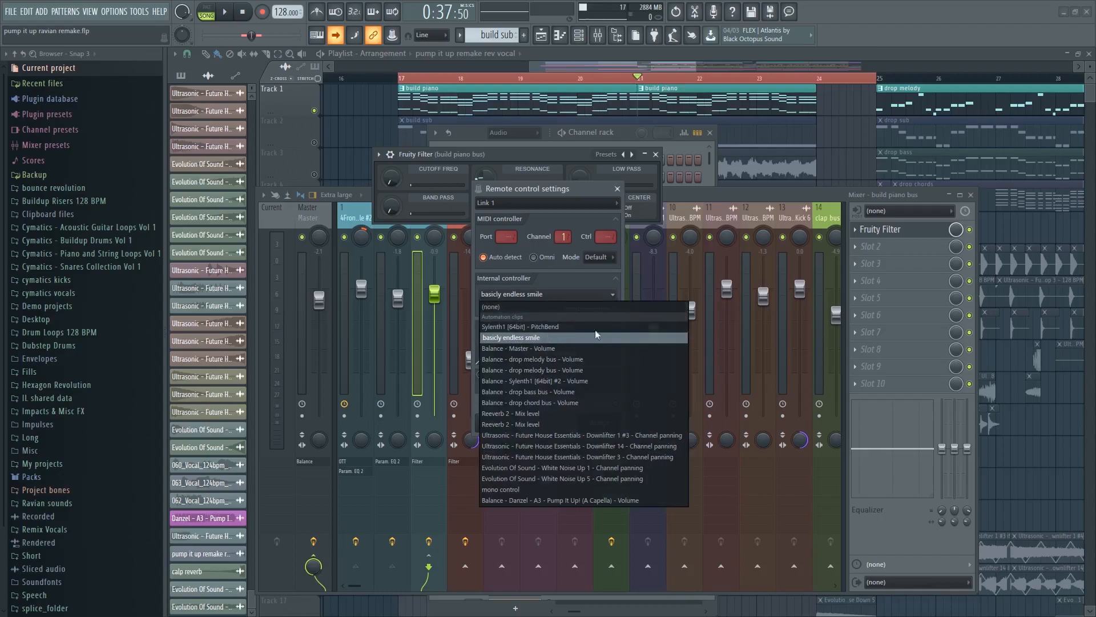
pyautogui.click(551, 290)
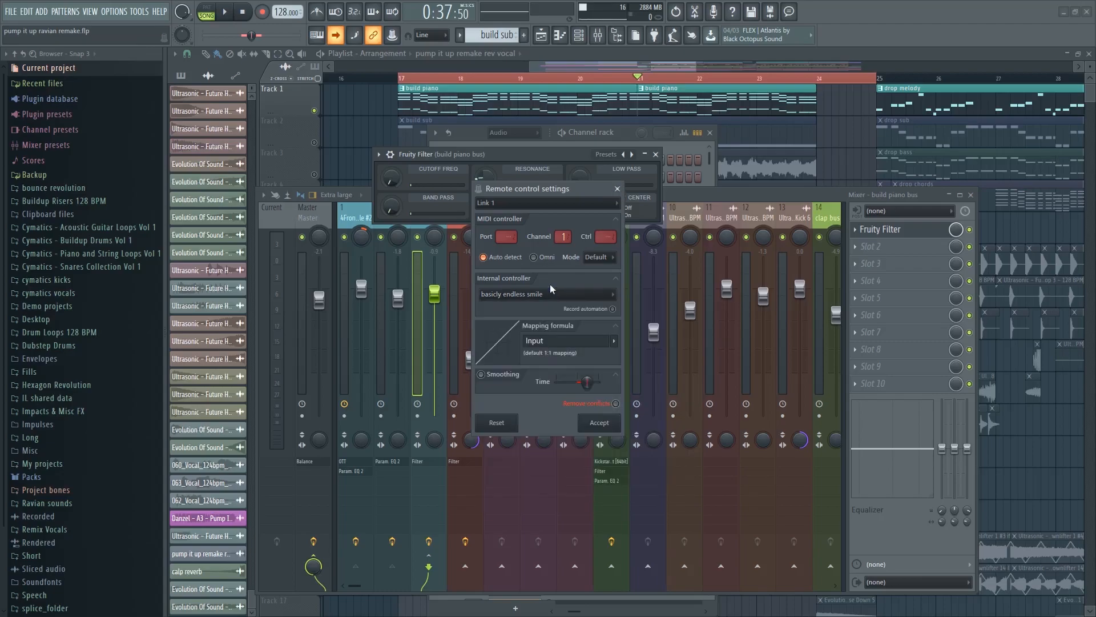
pyautogui.click(599, 422)
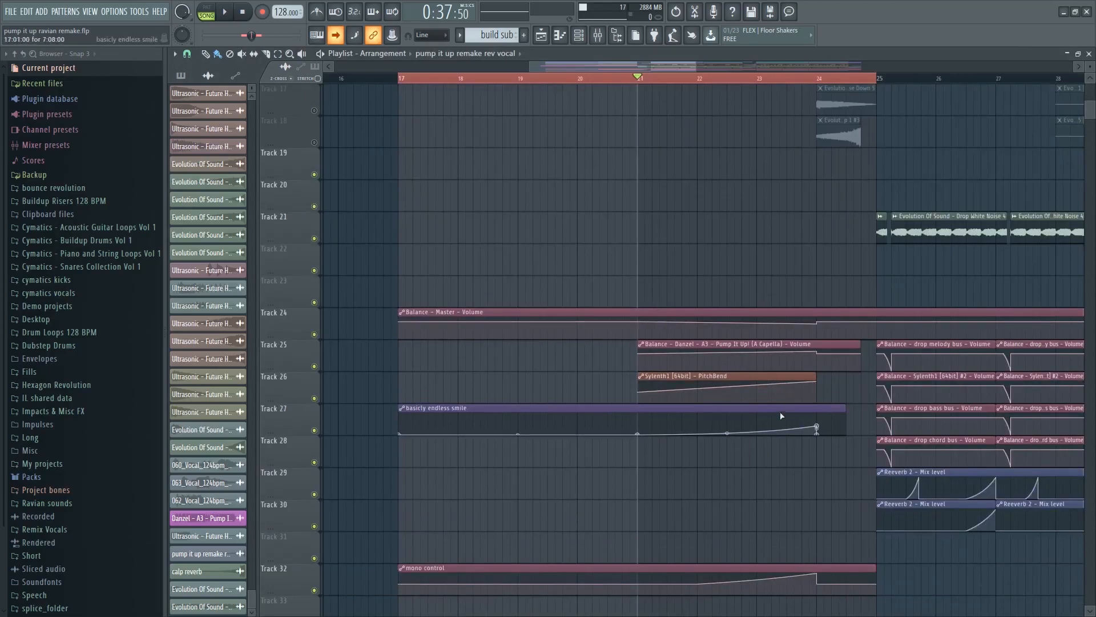
# - Play the build-up from bar 21 to hear the piano filter cutoff follow the basicly endless smile automation
pyautogui.press('space')
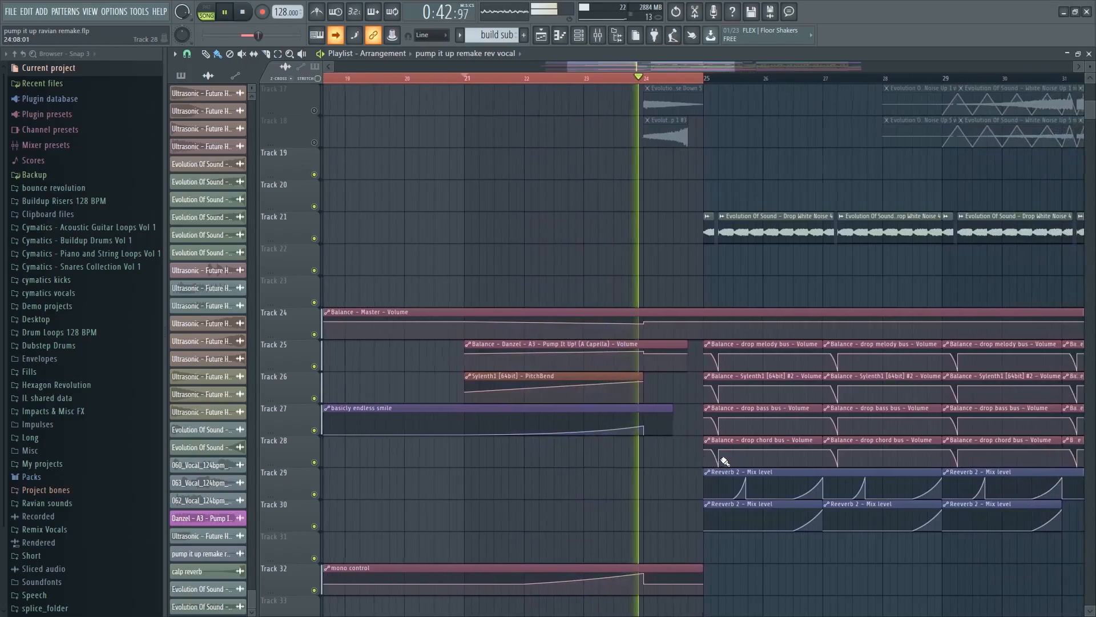
pyautogui.press('space')
# - Check the build piano bus's stereo separation link options in the mixer and play the build-up with the mono control automation
pyautogui.scroll(-4, 714, 537)
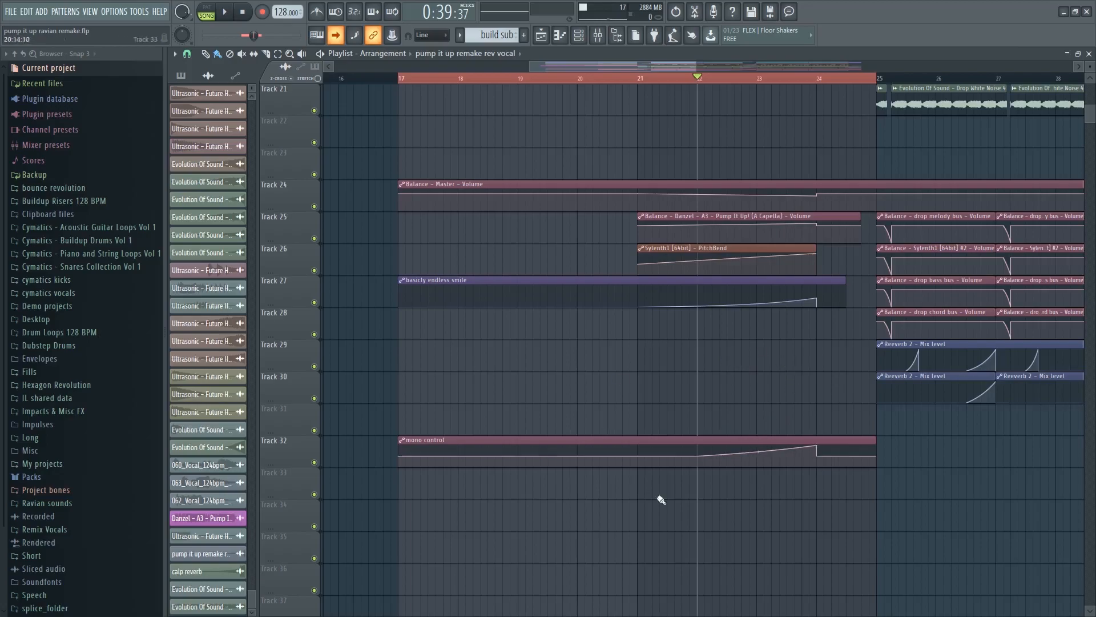
pyautogui.click(598, 35)
pyautogui.click(463, 221)
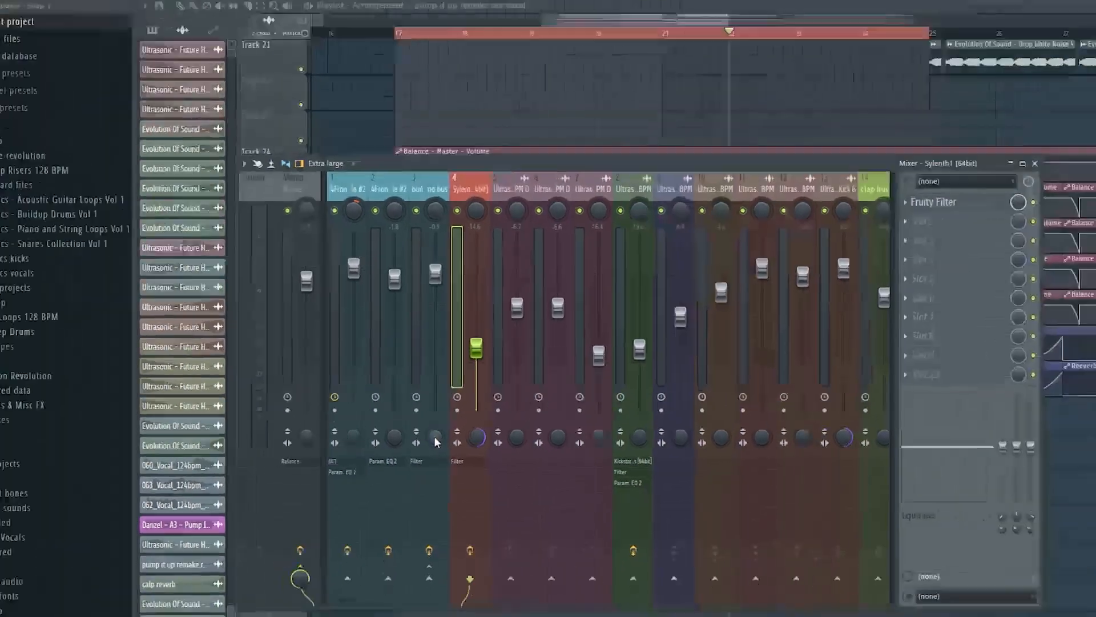
pyautogui.rightClick(435, 441)
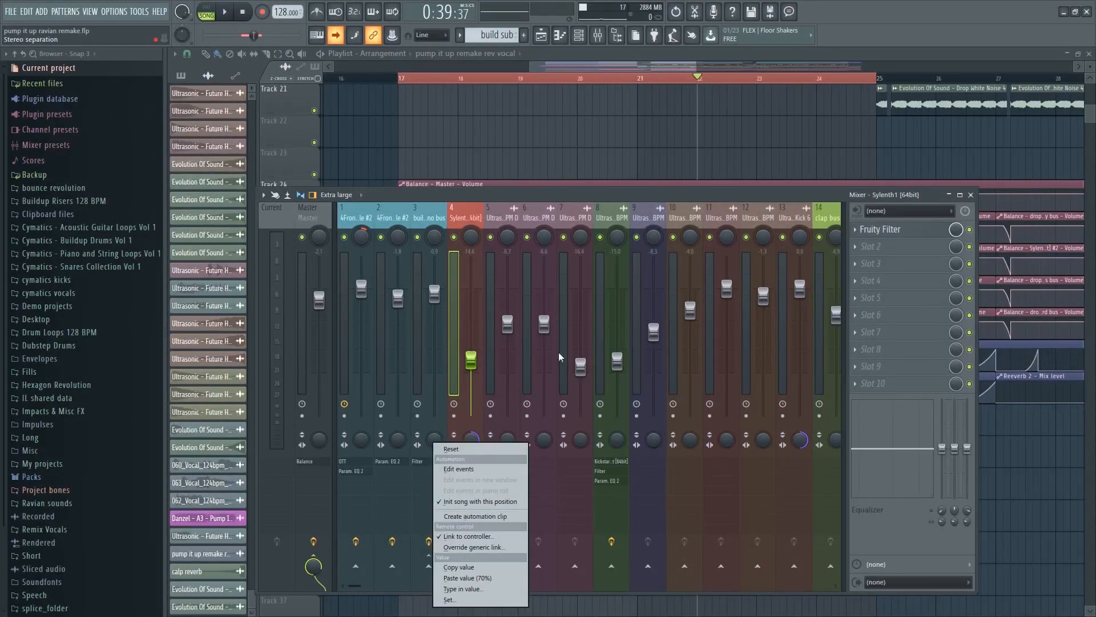
pyautogui.click(541, 35)
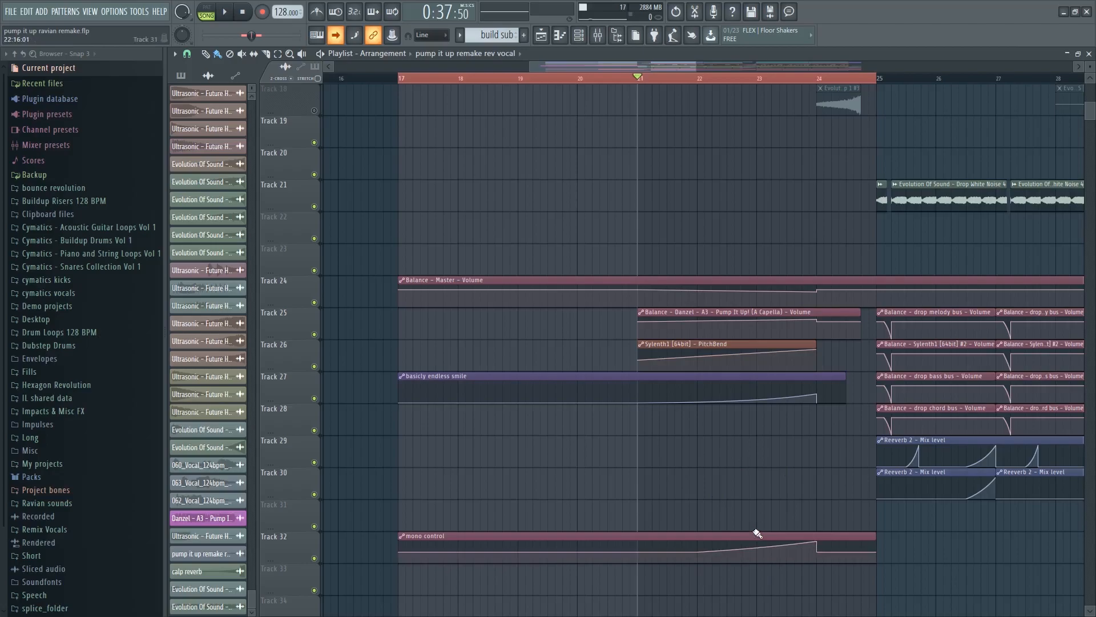
pyautogui.press('space')
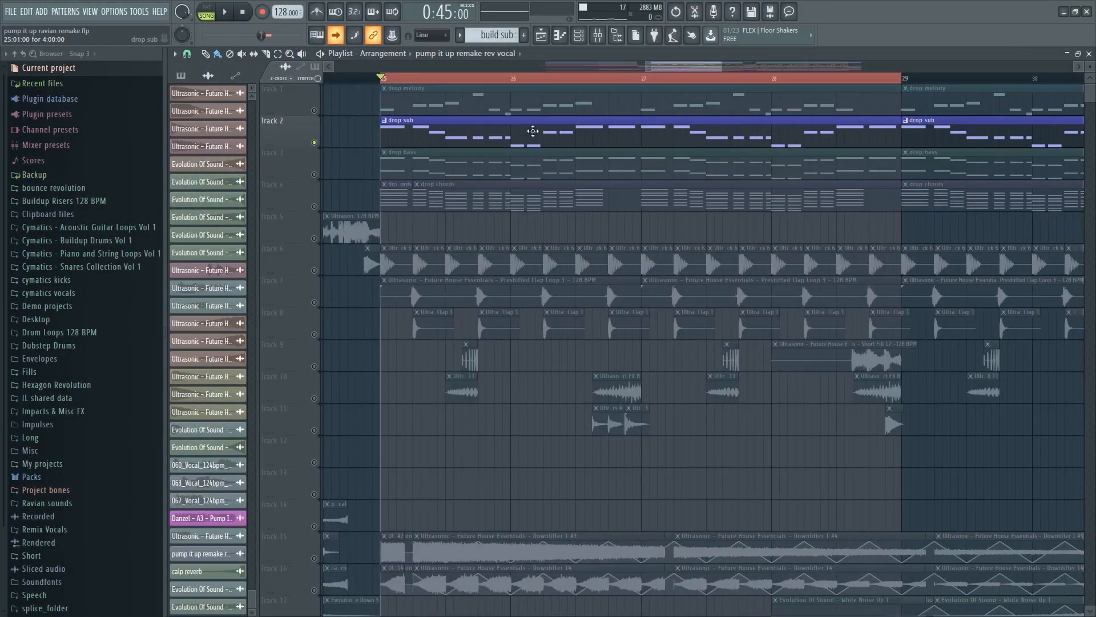
# - Play the drop sub pattern on Track 2 from bar 25
pyautogui.scroll(-2, 585, 155)
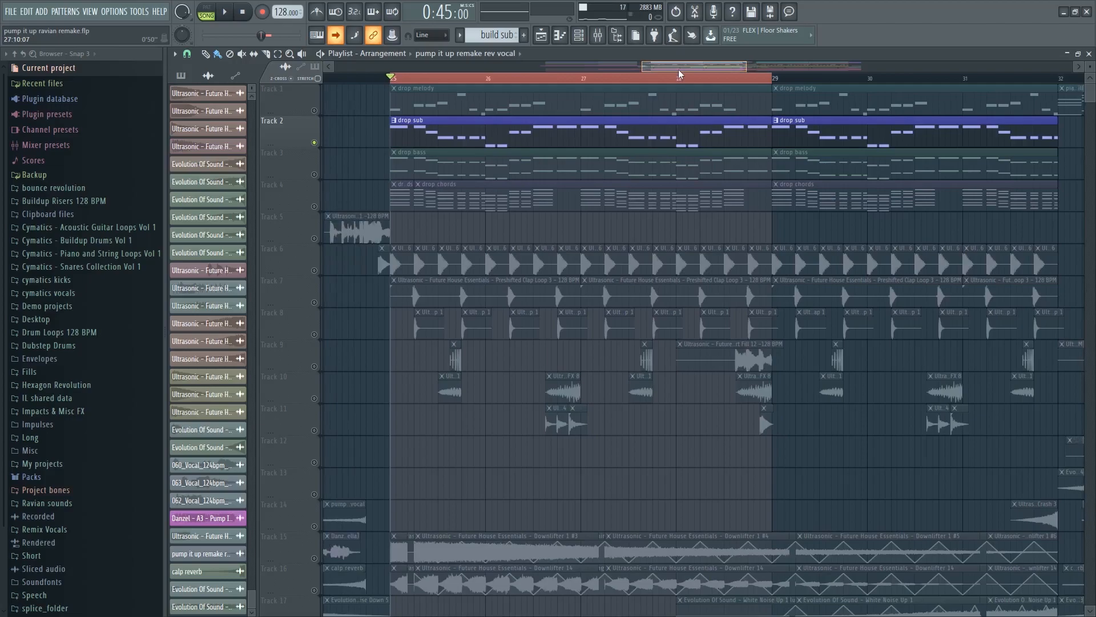
pyautogui.moveTo(677, 68)
pyautogui.mouseDown()
pyautogui.moveTo(584, 64)
pyautogui.moveTo(680, 66)
pyautogui.mouseUp()
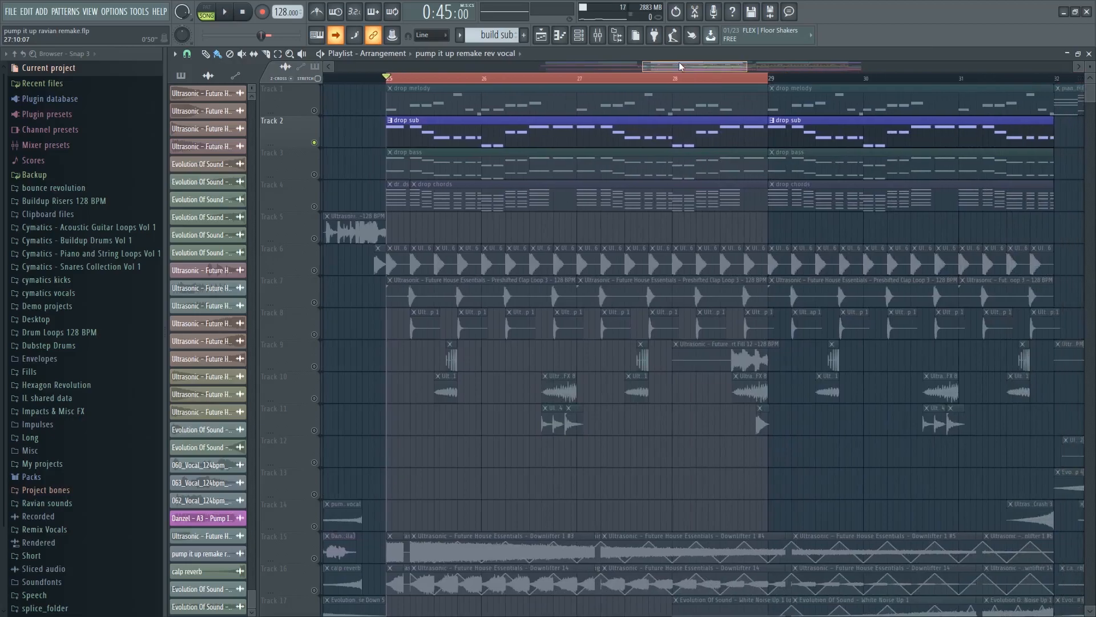
pyautogui.press('space')
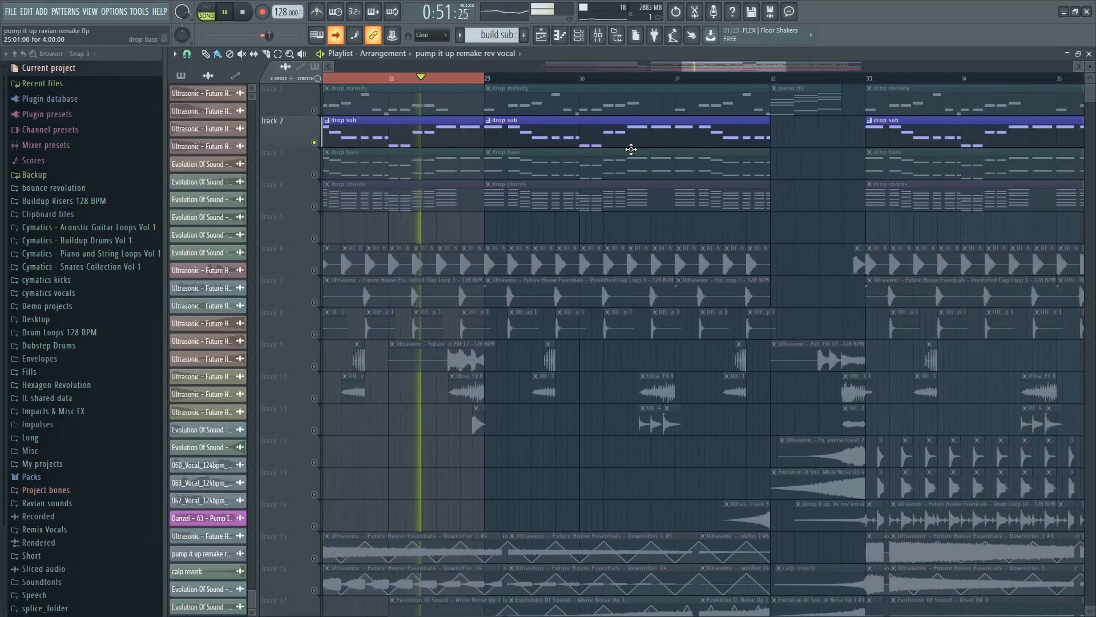
pyautogui.press('space')
# - Open the drop sub pattern and examine its Sylenth1 #2 instrument
pyautogui.doubleClick(569, 139)
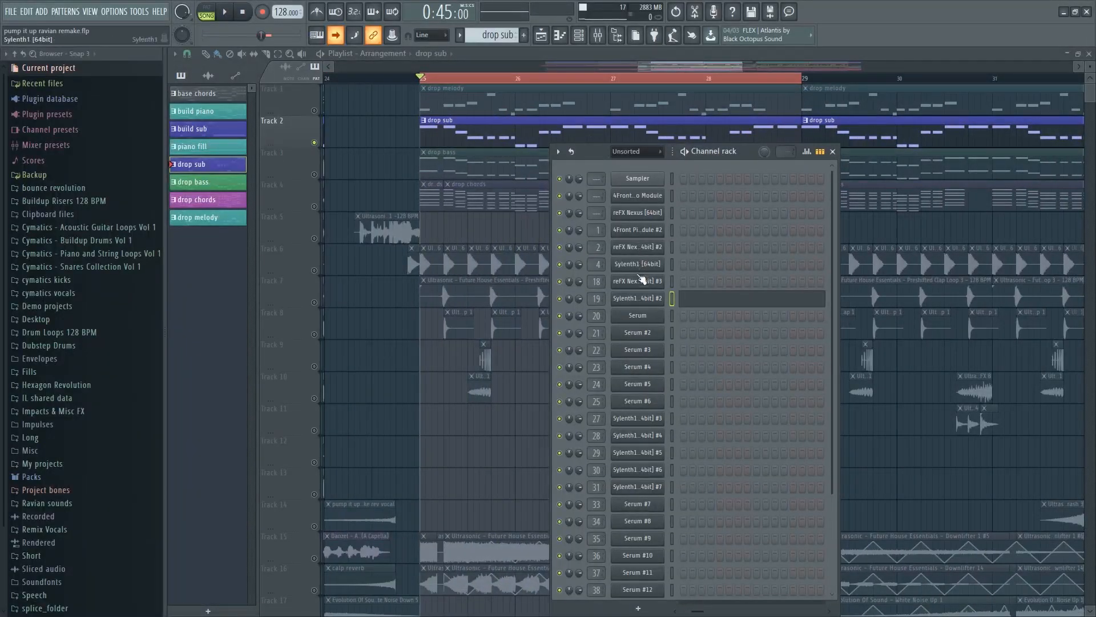
pyautogui.click(641, 301)
pyautogui.click(703, 122)
# - Review the Fruity parametric EQ 2 and Kickstart effects on the Sylenth1 #2 mixer track
pyautogui.press('F9')
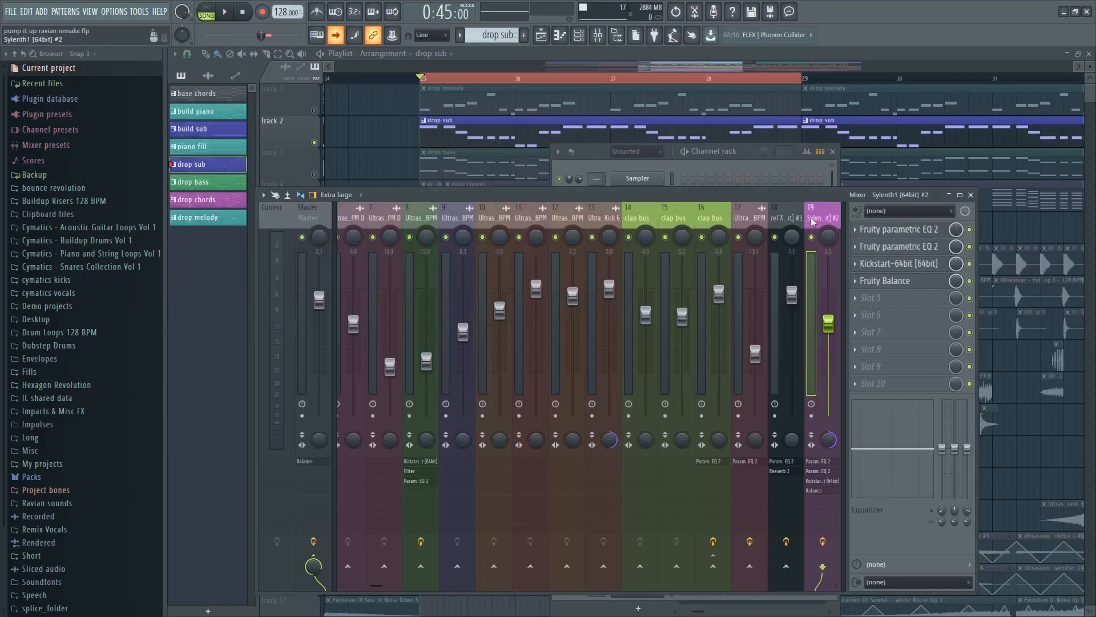
pyautogui.click(885, 230)
pyautogui.click(530, 107)
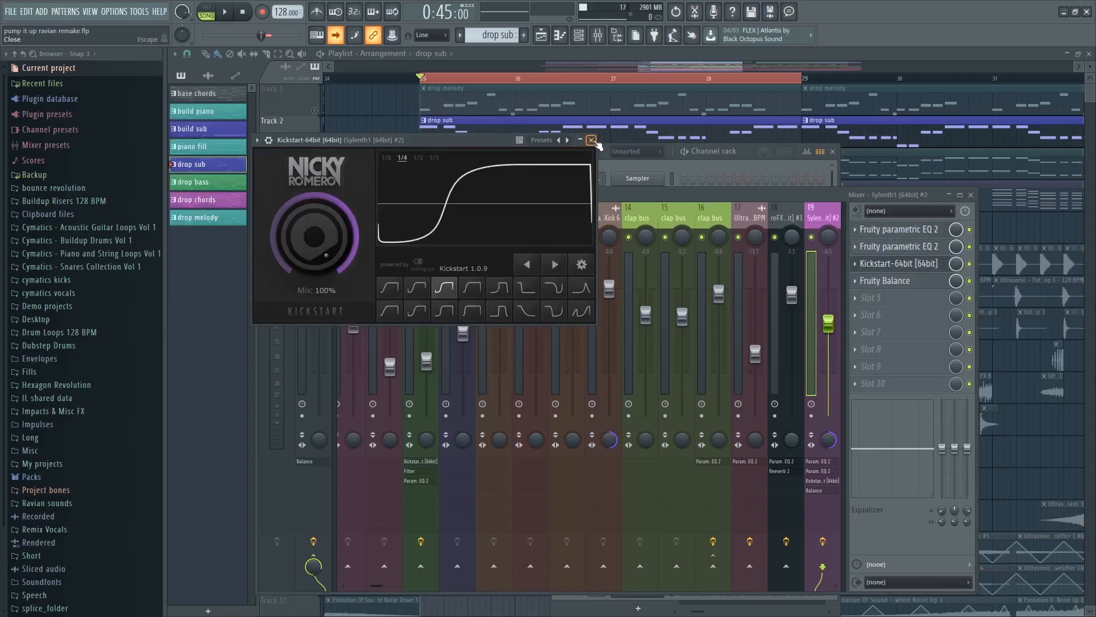
pyautogui.click(592, 140)
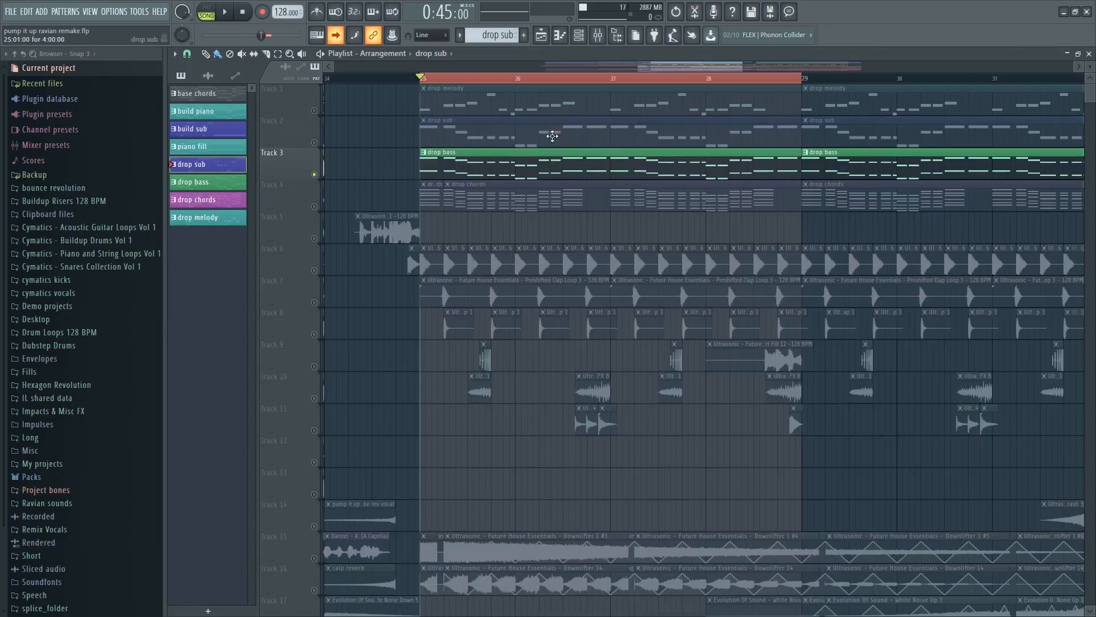
# - Play the drop bass from bar 25 and show the channels of its pattern in the channel rack
pyautogui.press('space')
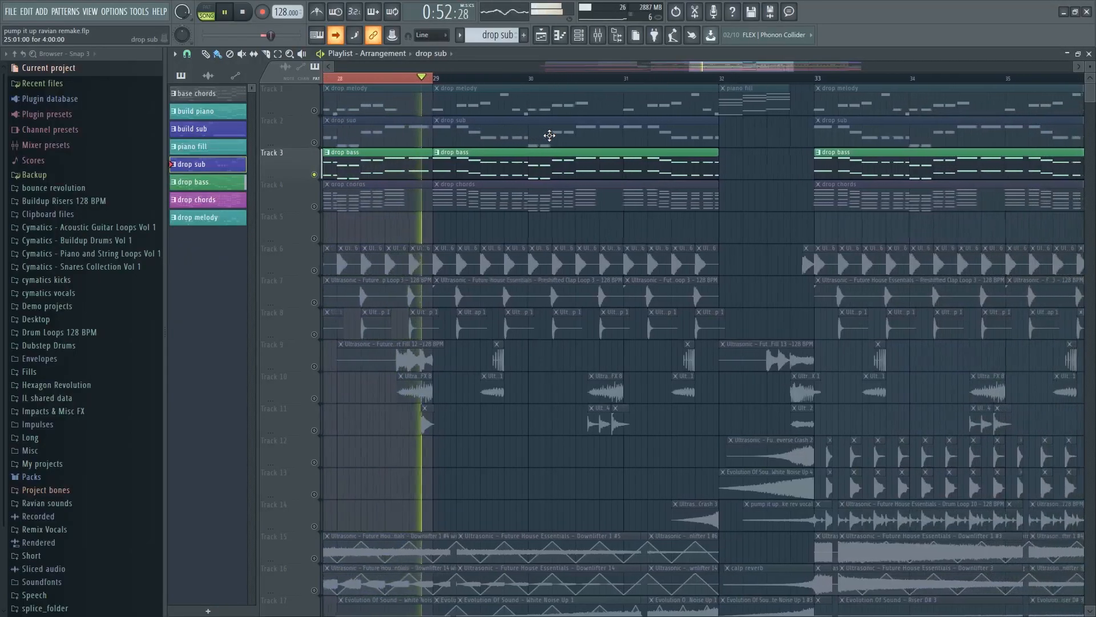
pyautogui.press('space')
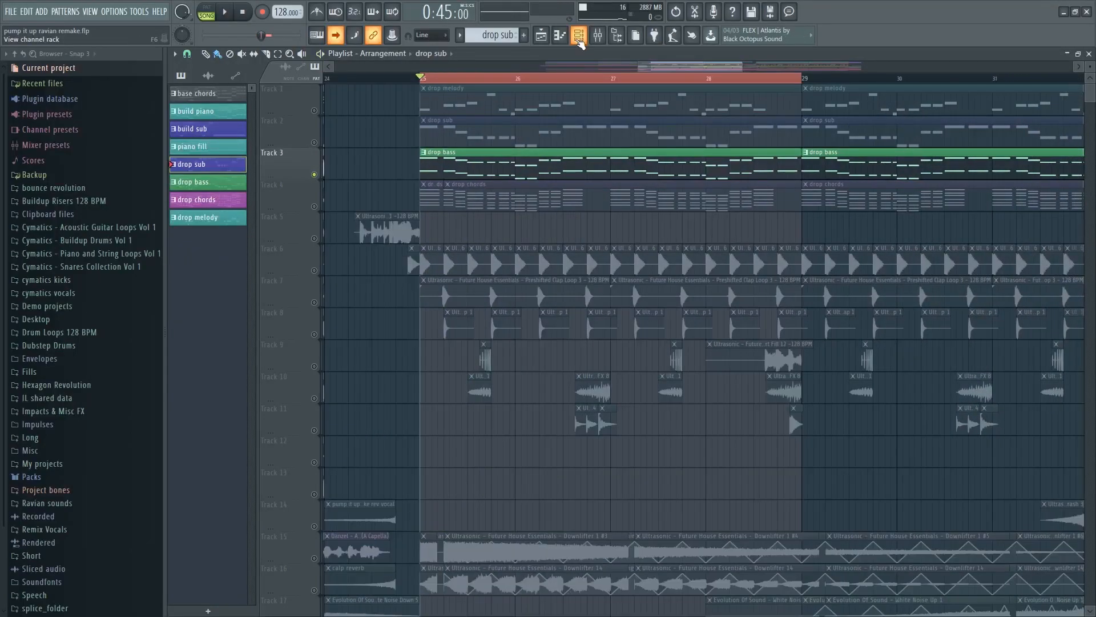
pyautogui.click(579, 35)
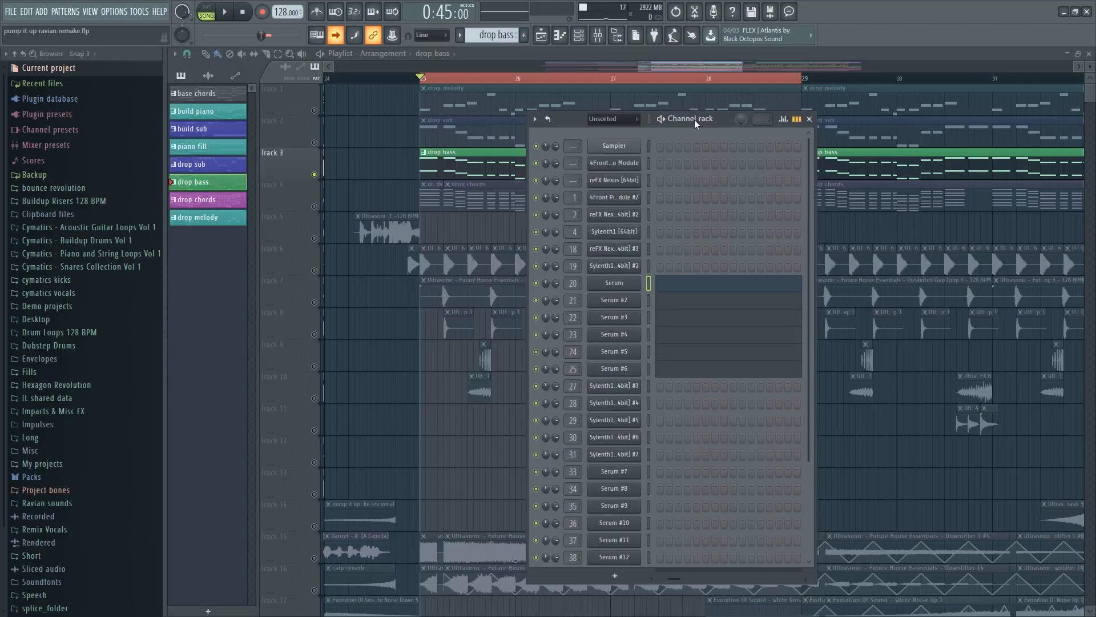
# - Play the drop bass while soloing the Serum, Serum #2, Serum #3 and Serum #4 mixer tracks in turn
pyautogui.press('F9')
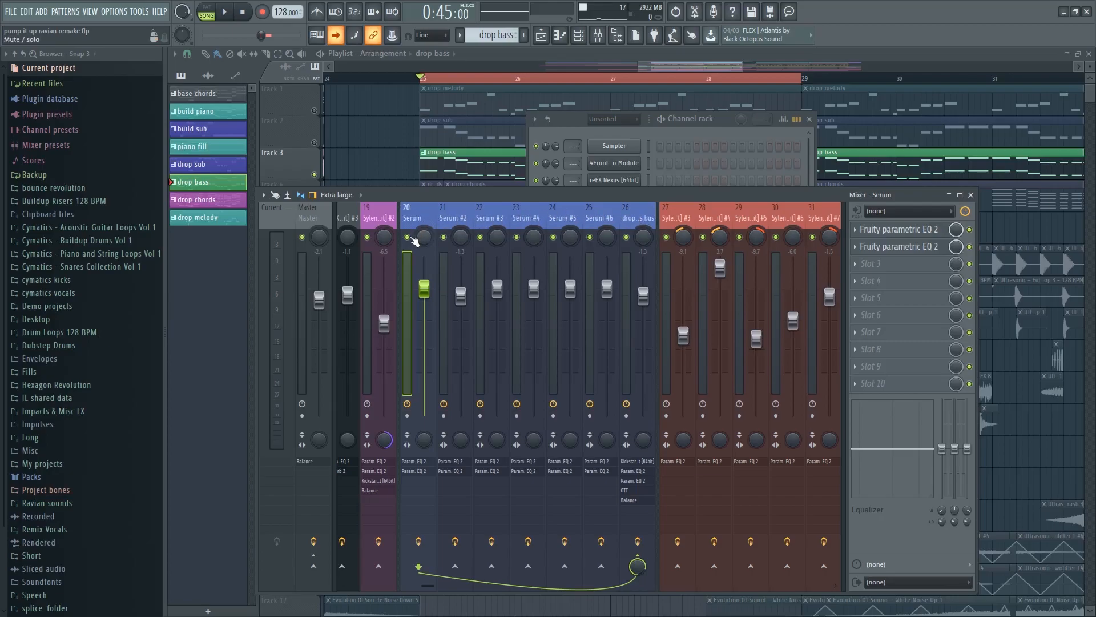
pyautogui.rightClick(407, 237)
pyautogui.press('space')
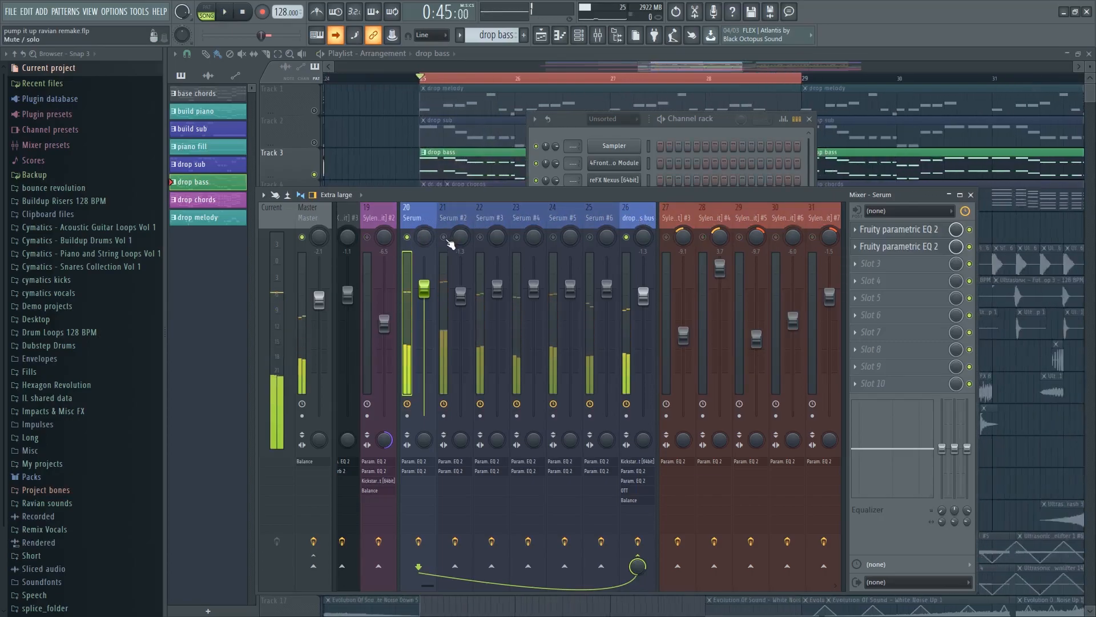
pyautogui.click(444, 238)
pyautogui.click(481, 237)
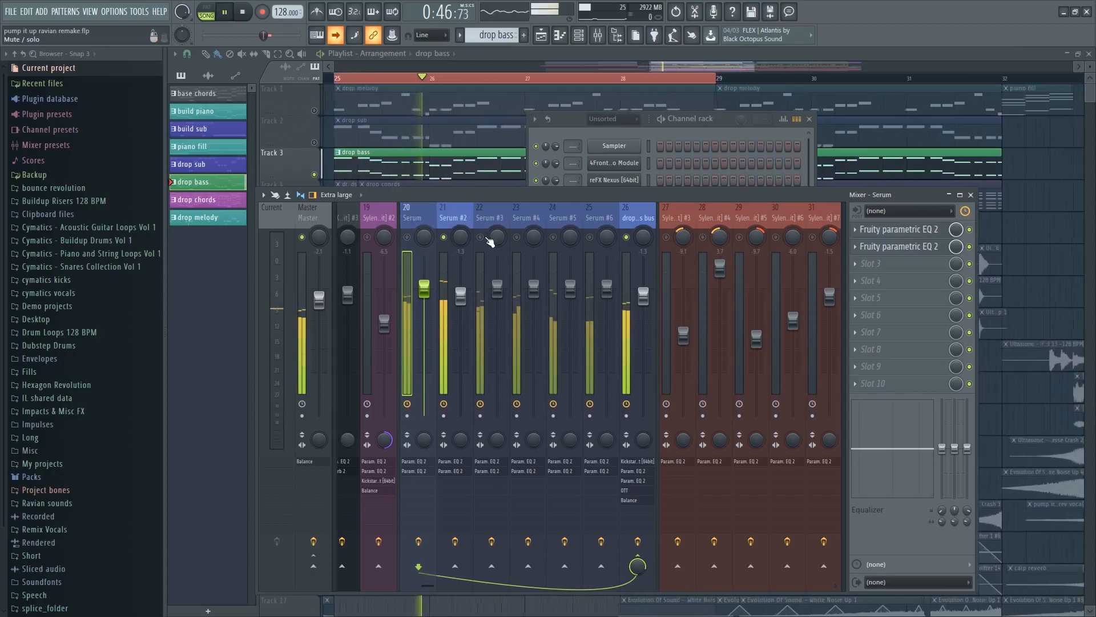
pyautogui.click(517, 237)
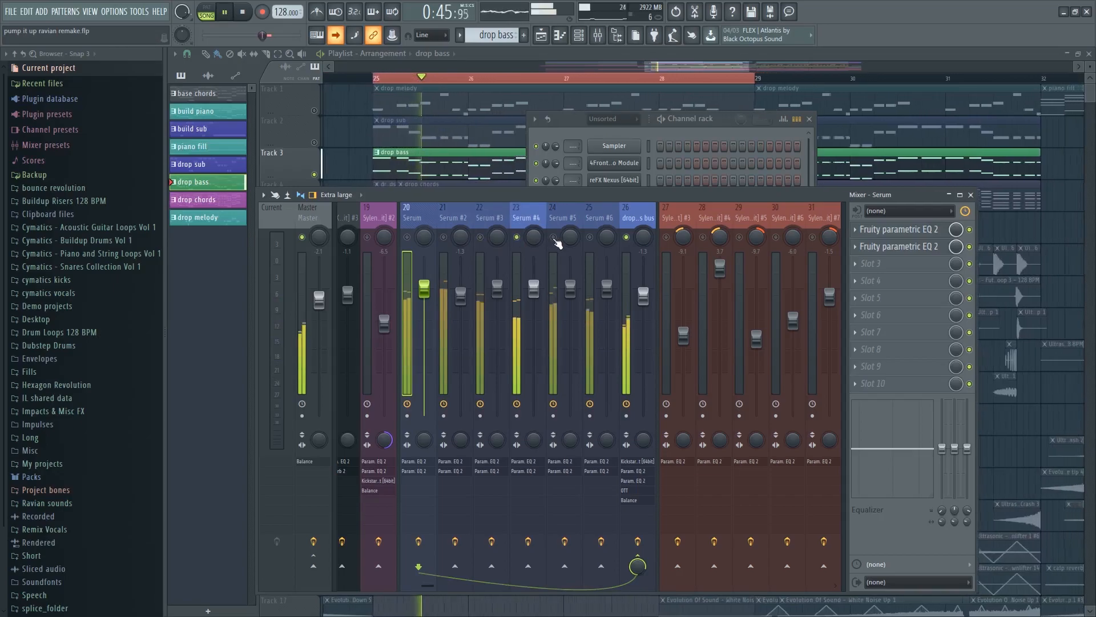
# - Solo the Serum #5 and Serum #6 mixer tracks in turn and play each from bar 25
pyautogui.press('space')
pyautogui.click(553, 237)
pyautogui.press('space')
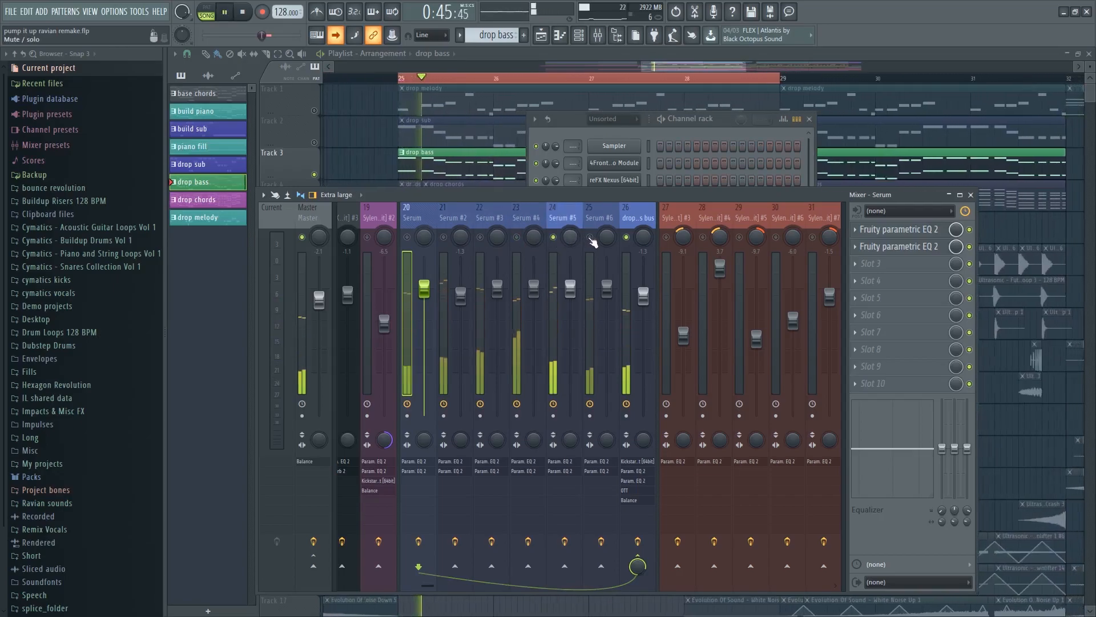
pyautogui.press('space')
pyautogui.click(589, 238)
pyautogui.press('space')
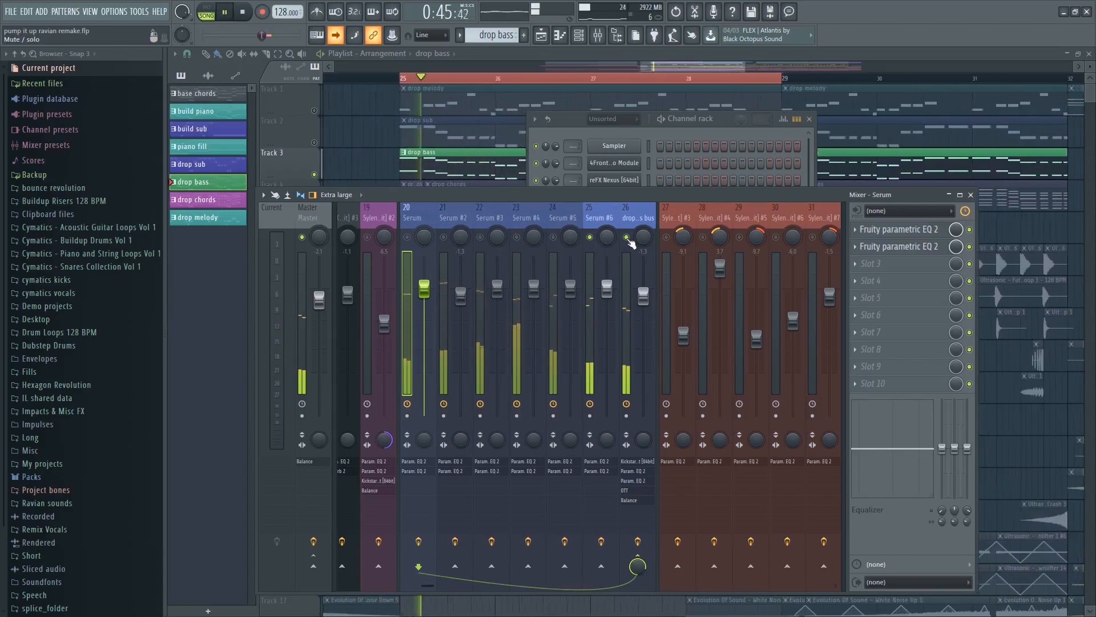
pyautogui.press('space')
# - Return to the first Serum mixer track and examine its two Fruity parametric EQ 2 effects
pyautogui.rightClick(407, 237)
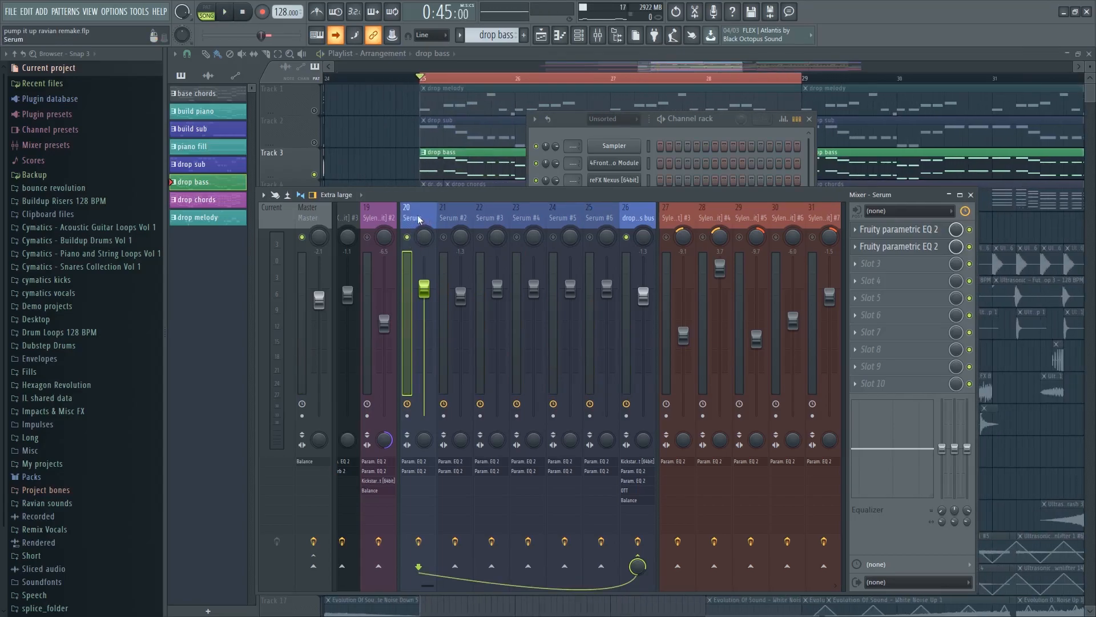
pyautogui.click(898, 230)
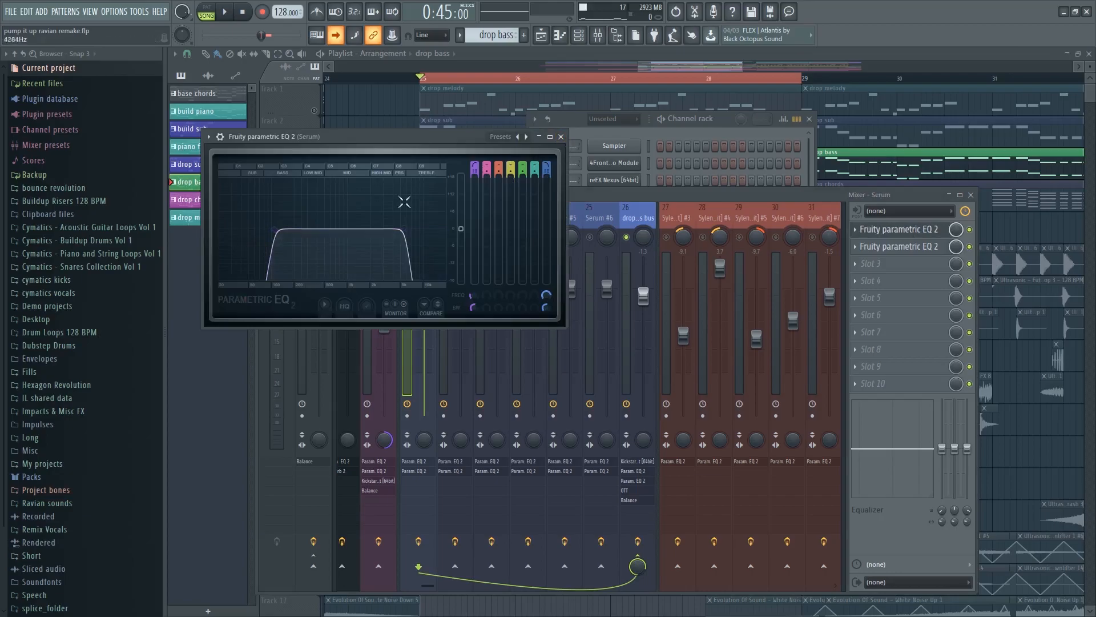
pyautogui.click(562, 137)
pyautogui.click(898, 247)
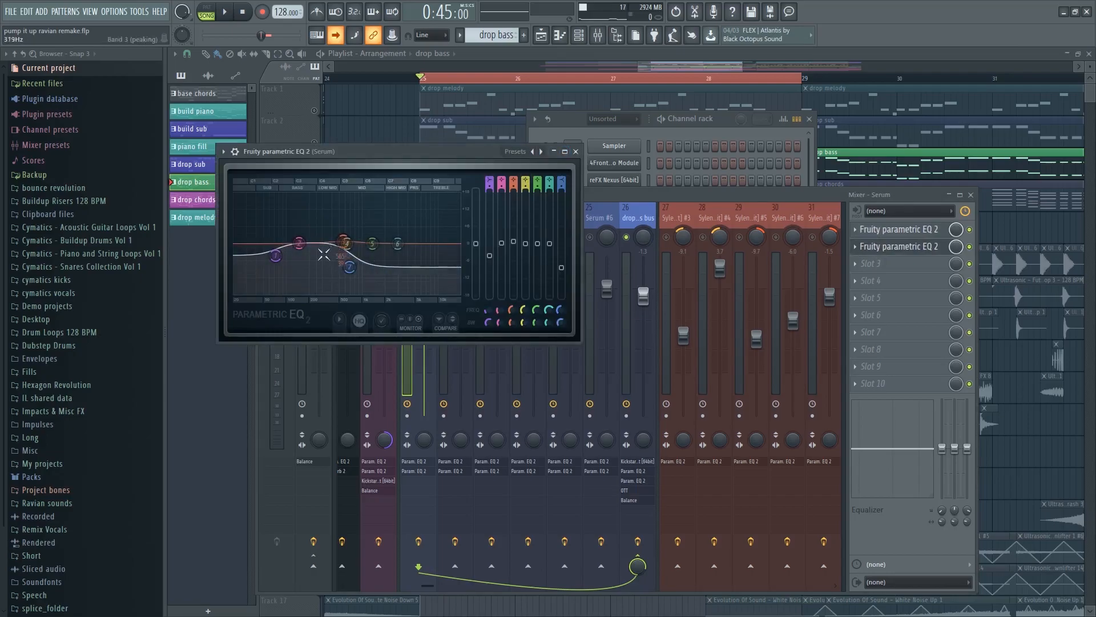
# - Select the six Serum mixer tracks together with the drop bass bus and route them to the bus track only
pyautogui.click(575, 151)
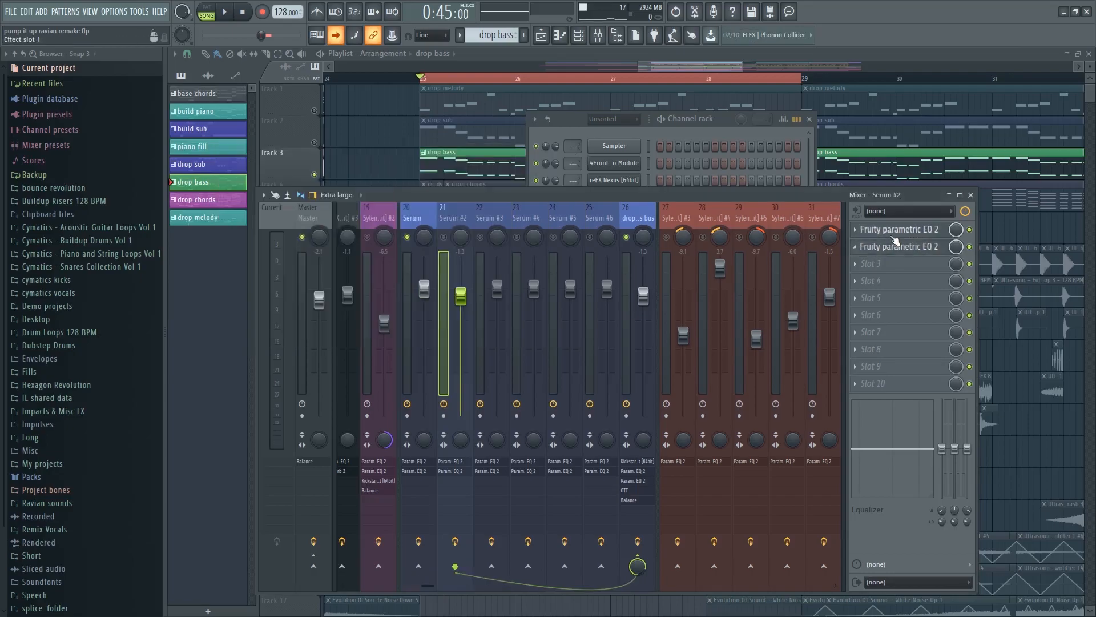
pyautogui.click(495, 220)
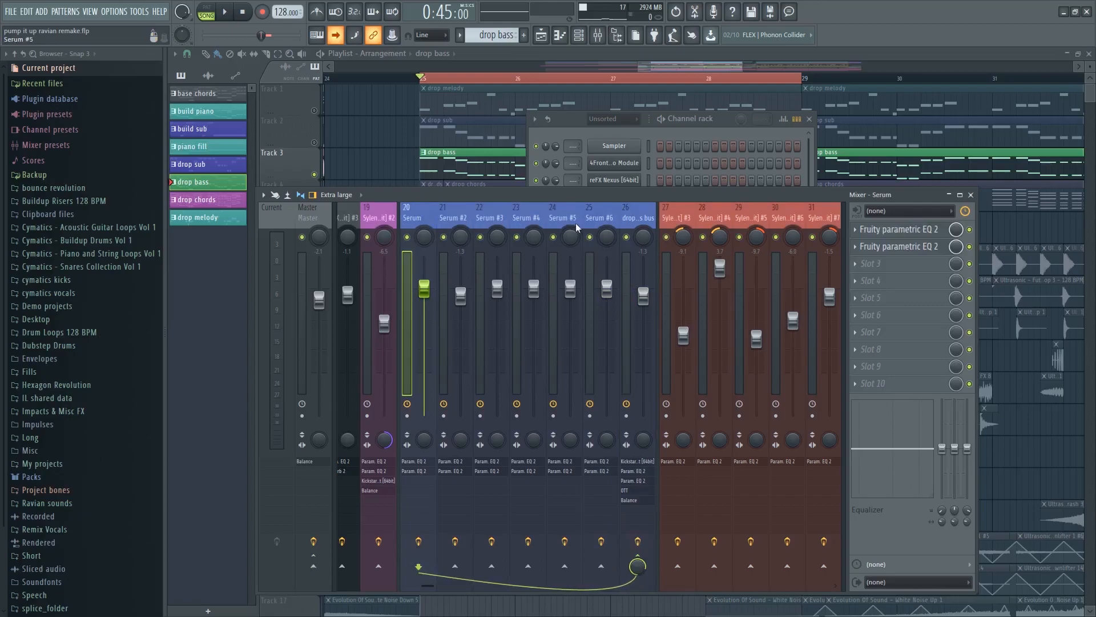
pyautogui.click(630, 218)
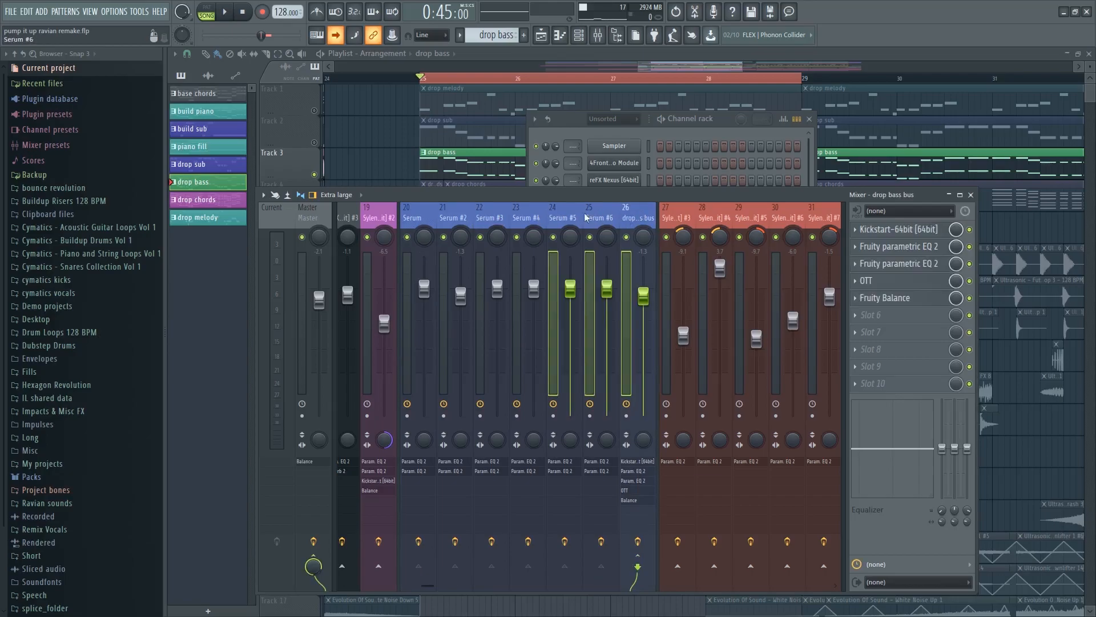
pyautogui.moveTo(421, 218); pyautogui.dragTo(496, 222)
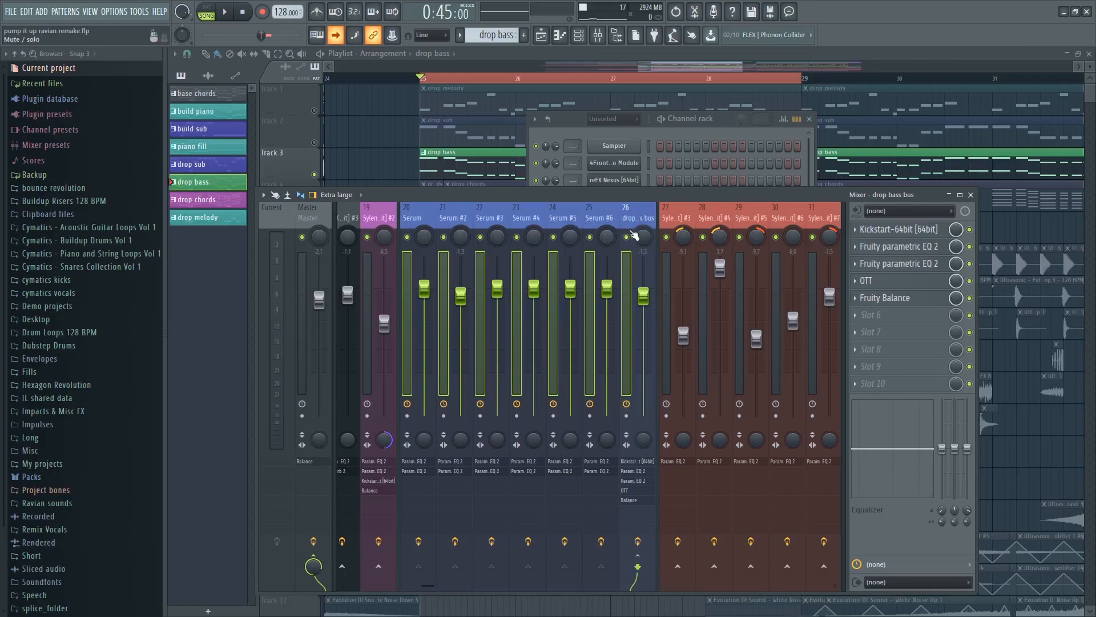
pyautogui.rightClick(640, 217)
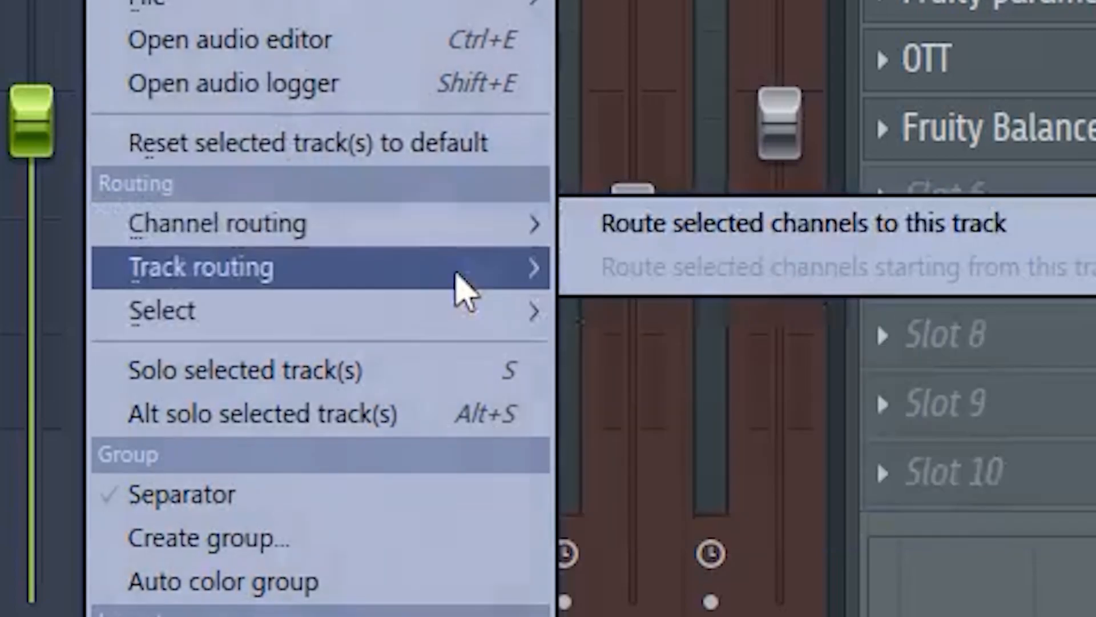
pyautogui.moveTo(465, 269)
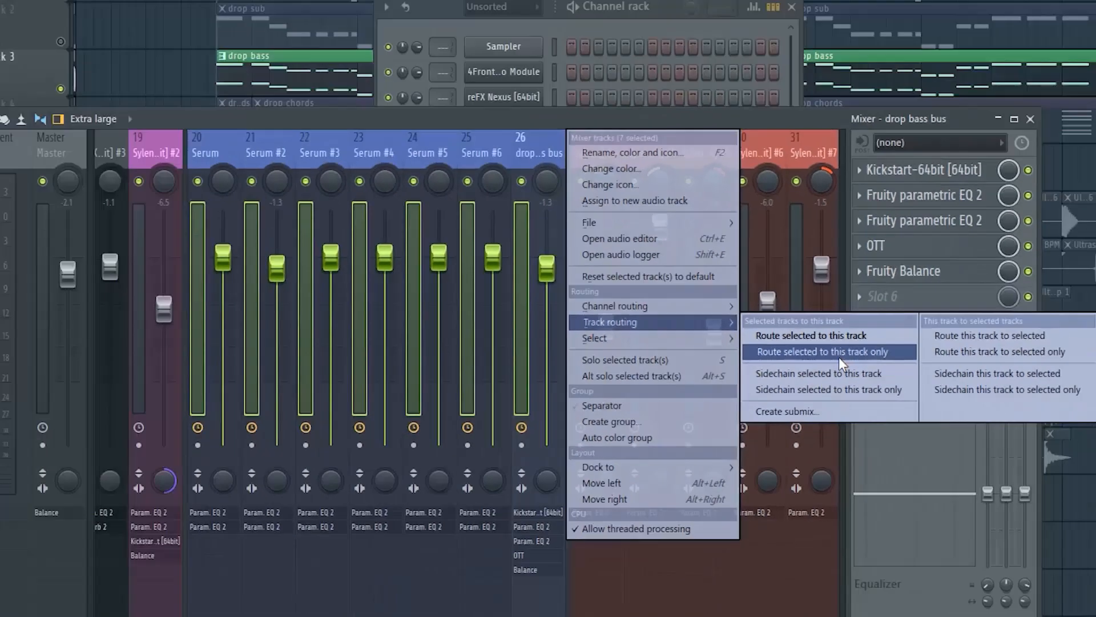
pyautogui.click(829, 364)
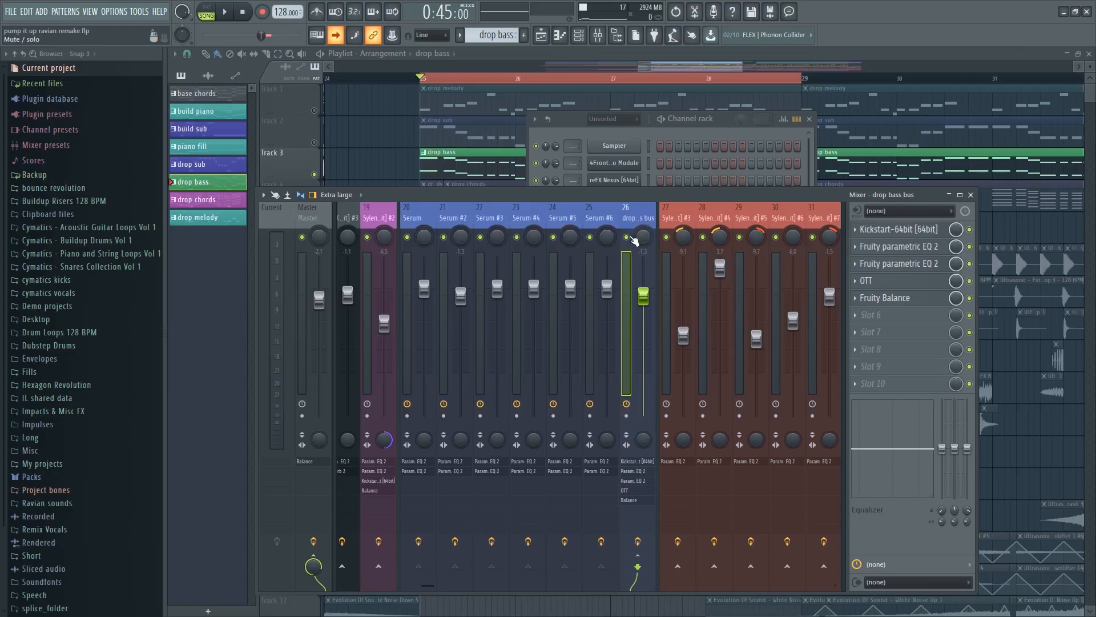
# - Mute the drop bass bus and play the drop from bar 25 to check the Serum tracks' routing
pyautogui.click(628, 237)
pyautogui.press('space')
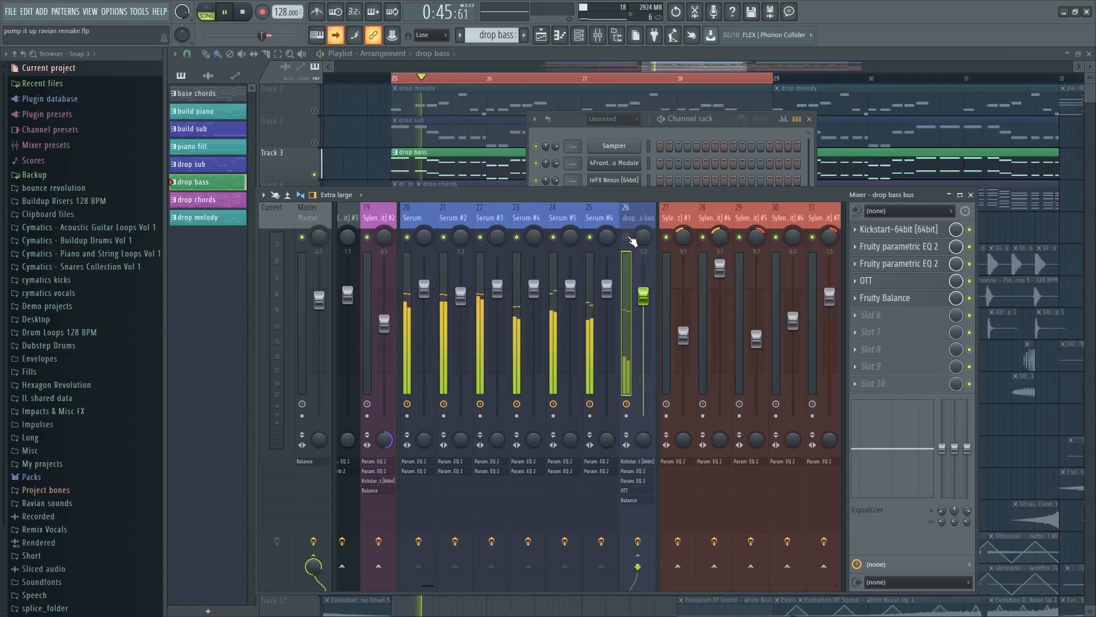
pyautogui.press('space')
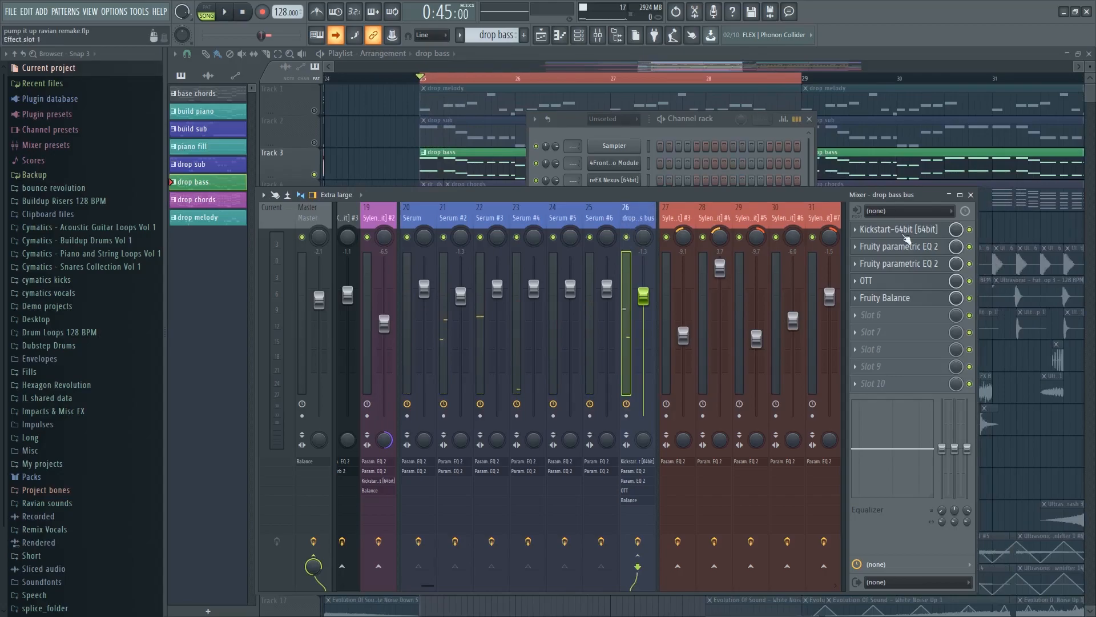
# - Examine the Kickstart, Fruity parametric EQ 2, OTT and Fruity Balance effects on the drop bass bus
pyautogui.click(894, 229)
pyautogui.click(604, 196)
pyautogui.click(908, 247)
pyautogui.click(908, 246)
pyautogui.click(890, 280)
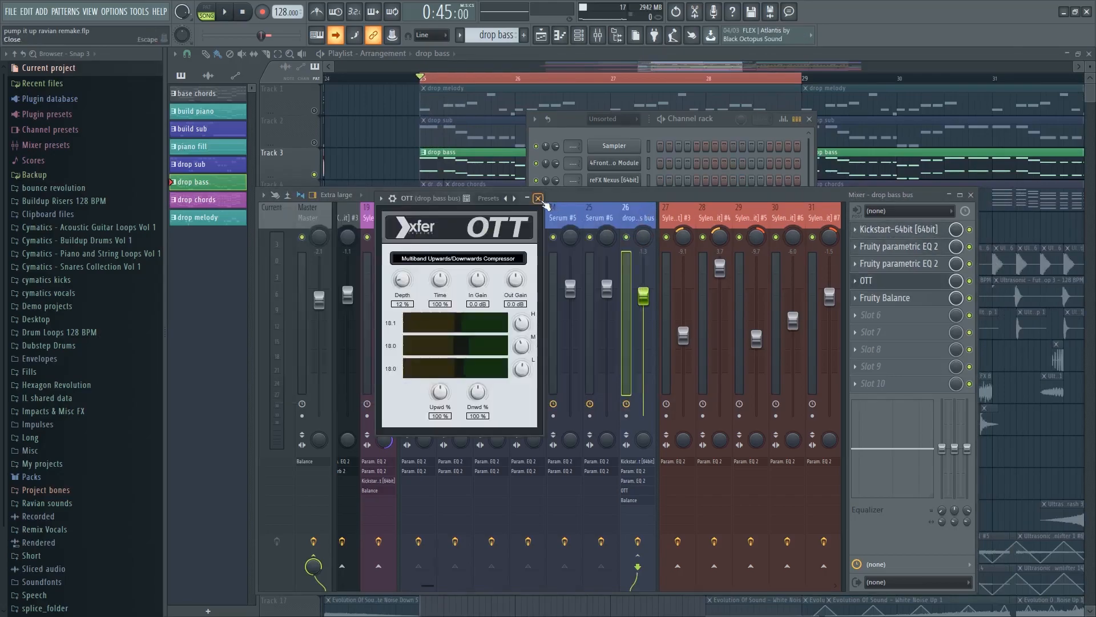
pyautogui.click(538, 198)
pyautogui.click(890, 298)
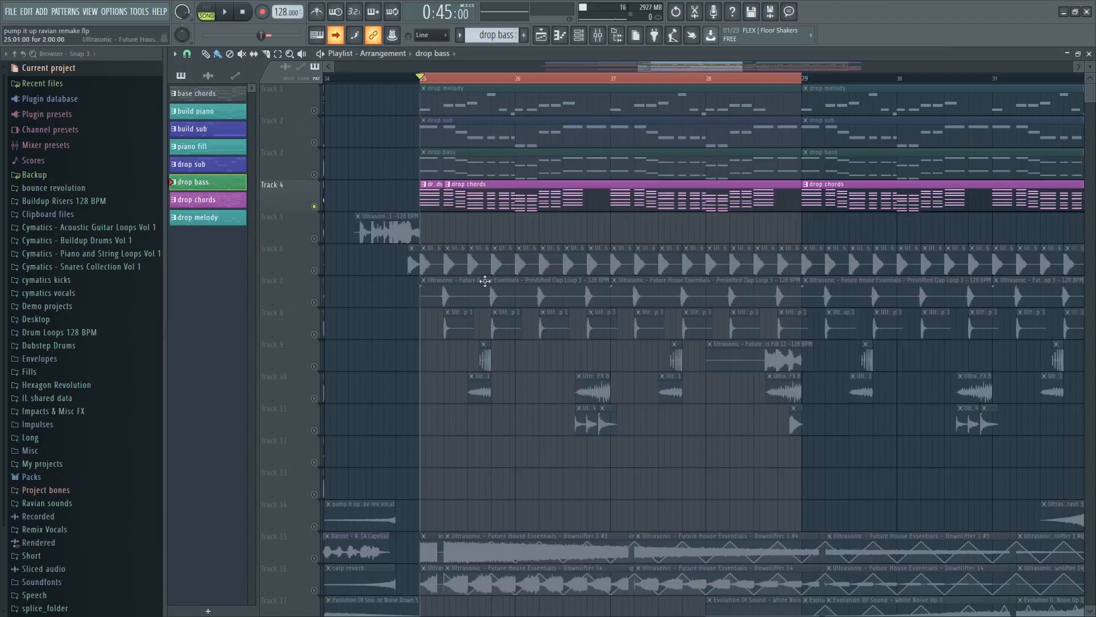
# - Review the playlist before the drop and play the soloed drop chords track from bar 25
pyautogui.moveTo(679, 67); pyautogui.dragTo(621, 63)
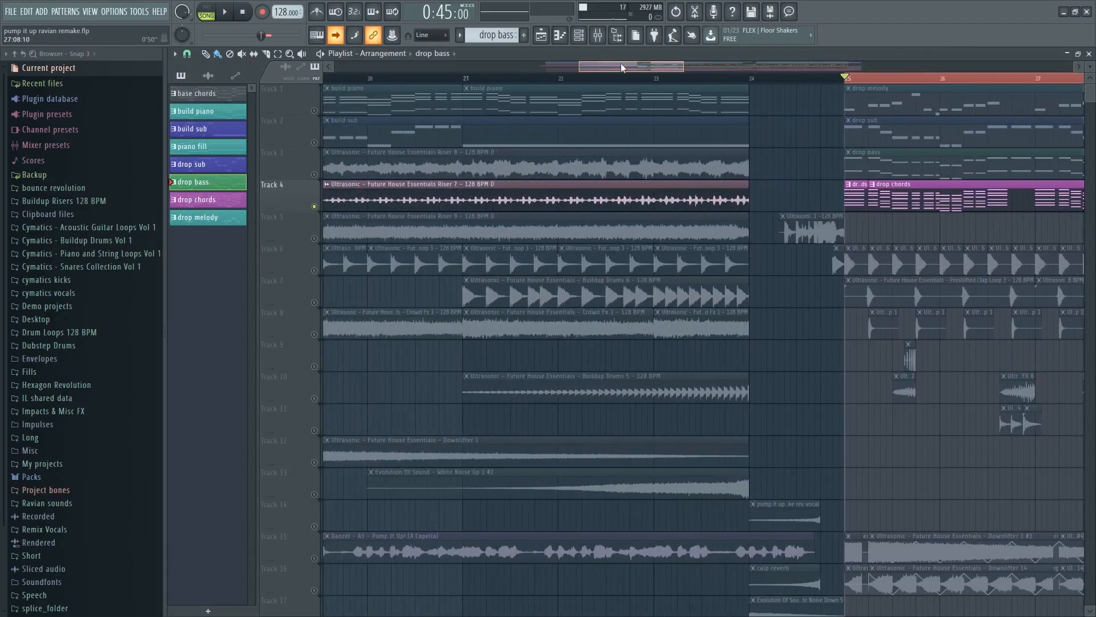
pyautogui.press('space')
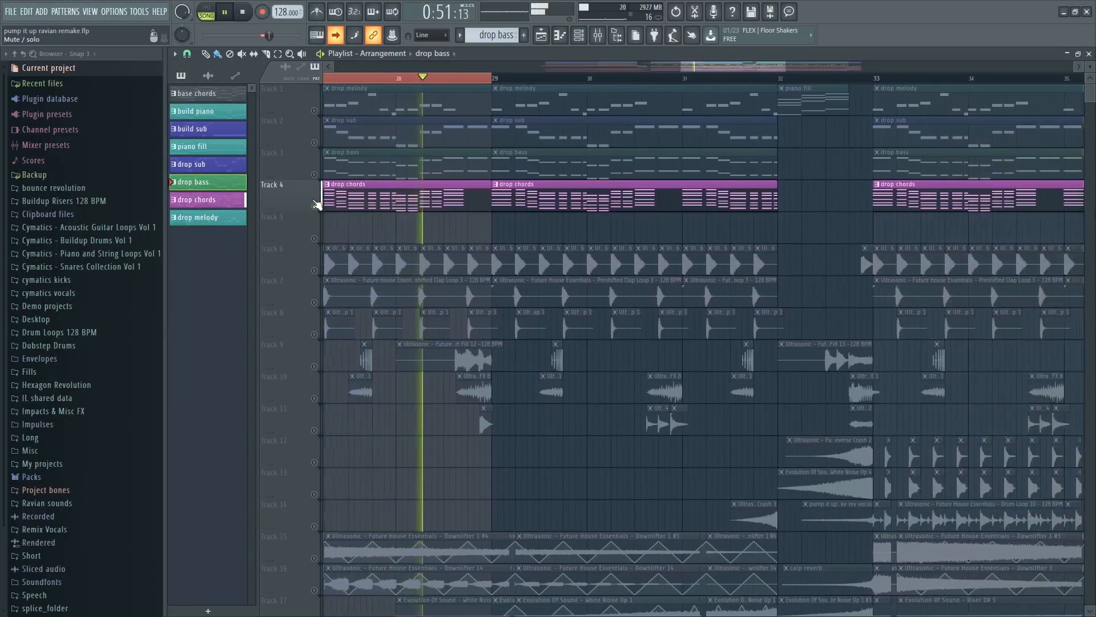
pyautogui.press('space')
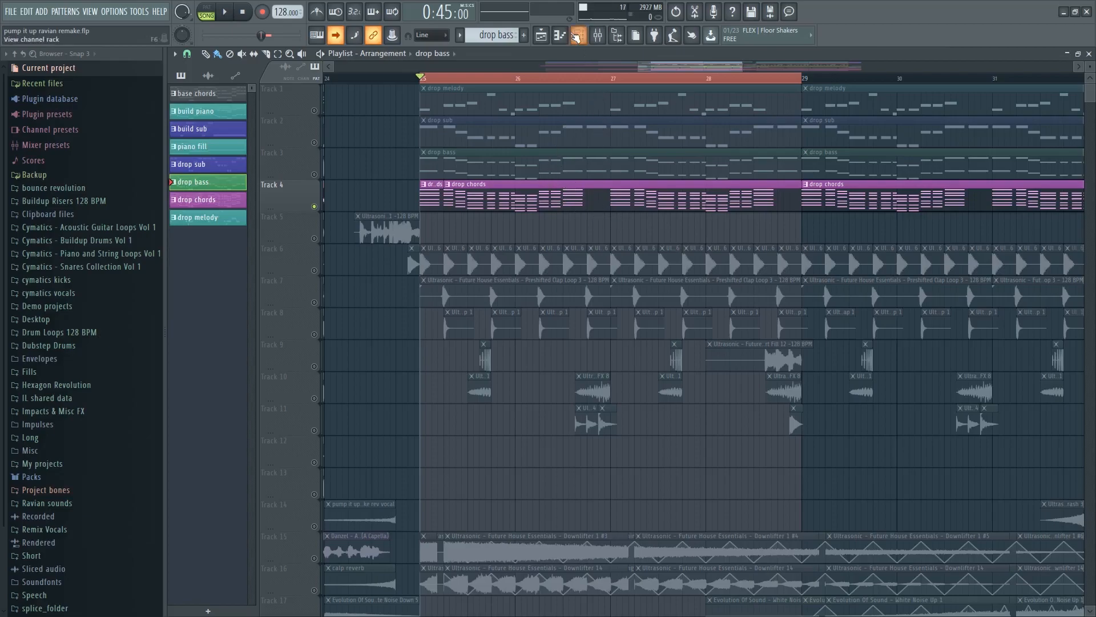
# - Open the drop chords pattern and its mixer tracks, and play it while soloing Sylenth1 #6 and #7 in turn
pyautogui.doubleClick(557, 196)
pyautogui.press('F9')
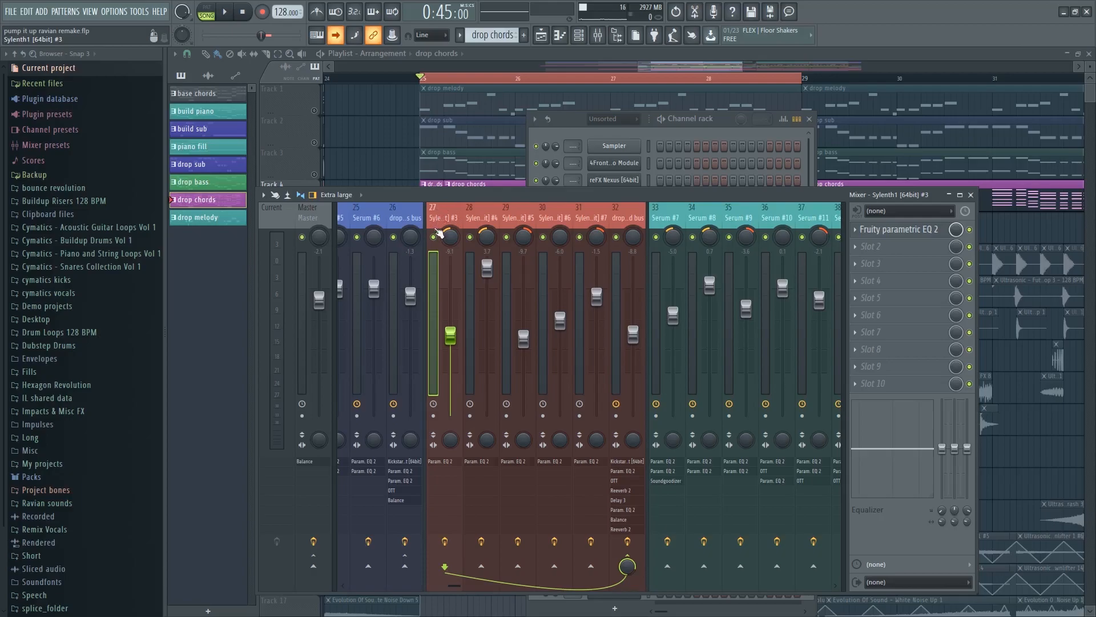
pyautogui.press('space')
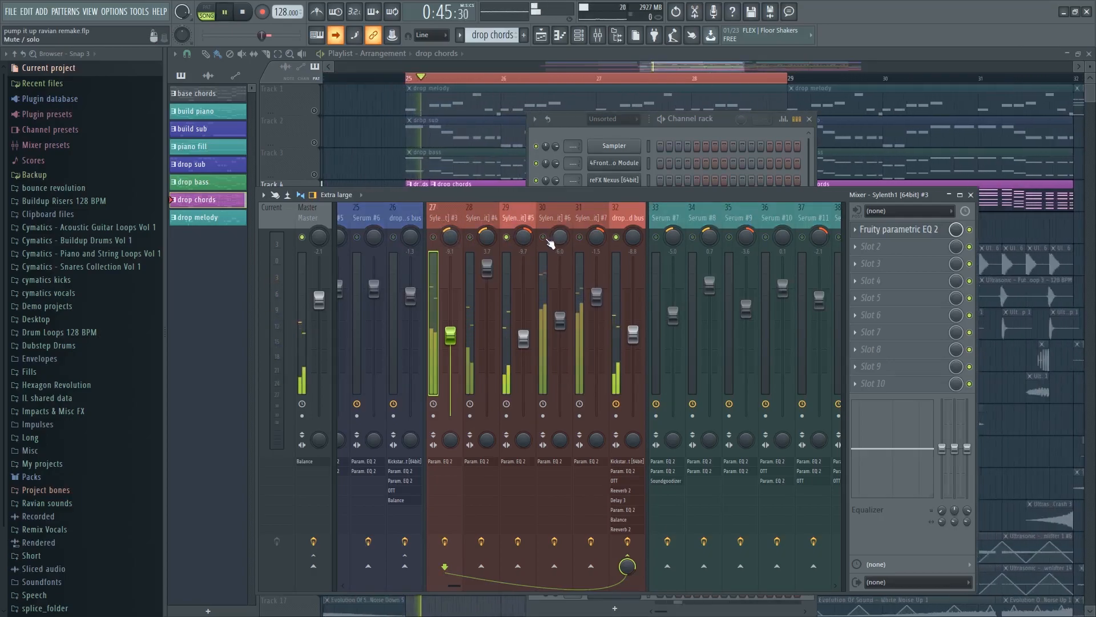
pyautogui.rightClick(542, 237)
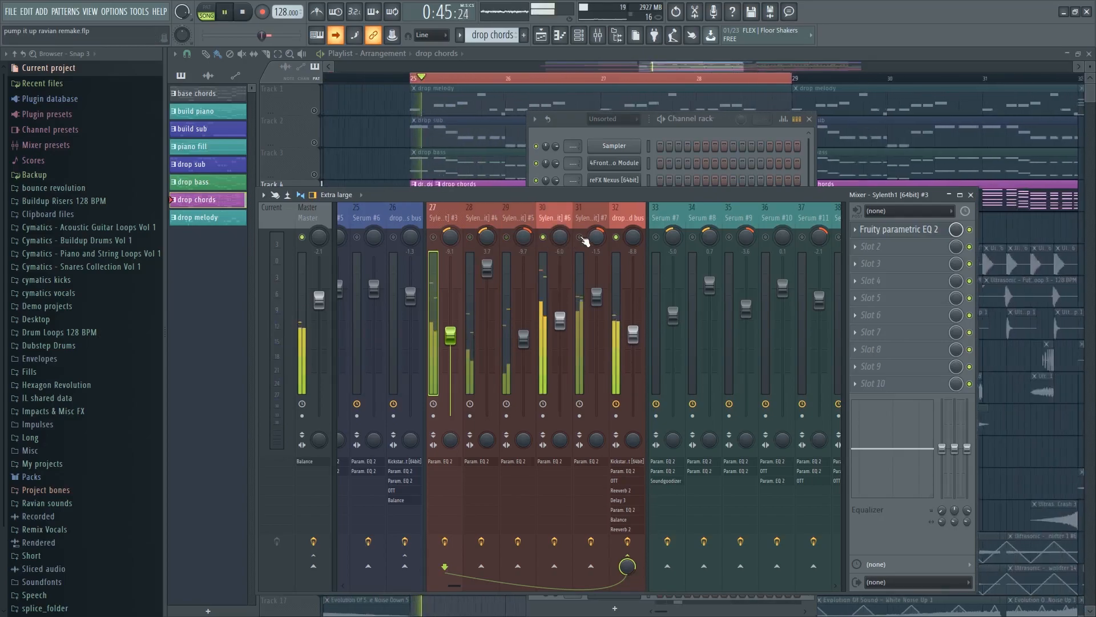
pyautogui.rightClick(580, 237)
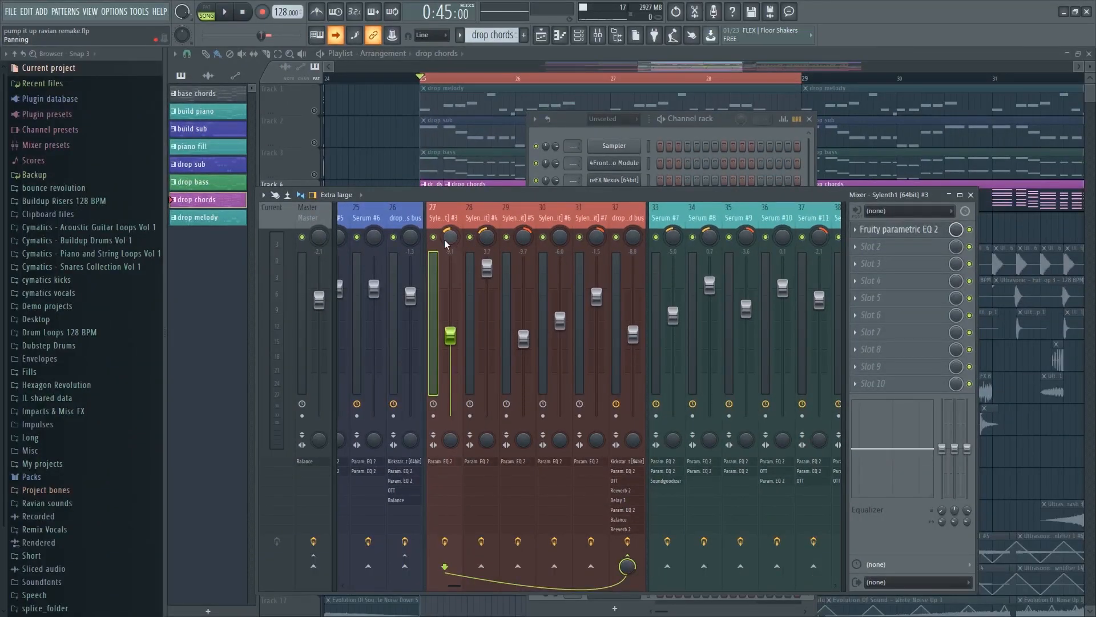
# - Compare the Sylenth1 chord layers from #3 onward by soloing them, and play Sylenth1 #6 alone from bar 25
pyautogui.rightClick(440, 243)
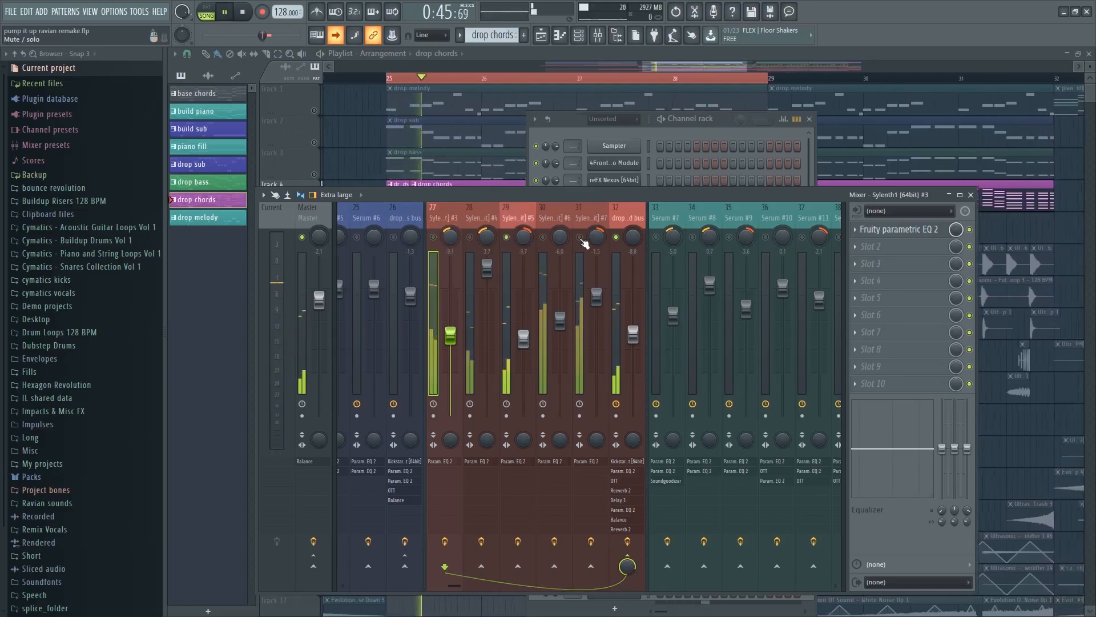
pyautogui.click(542, 237)
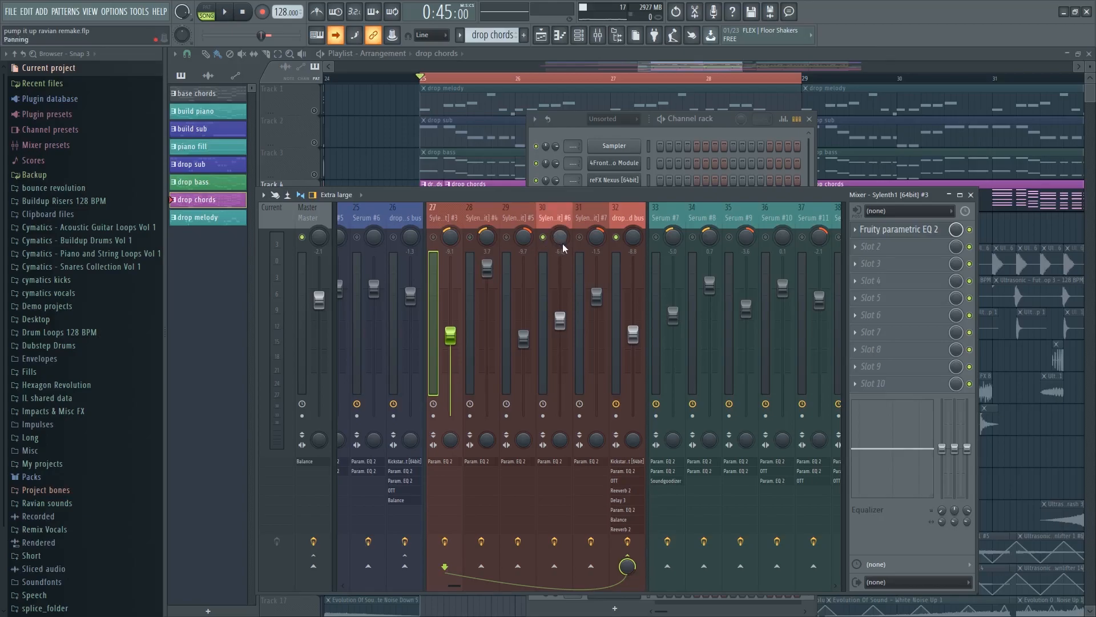
pyautogui.rightClick(544, 237)
pyautogui.press('space')
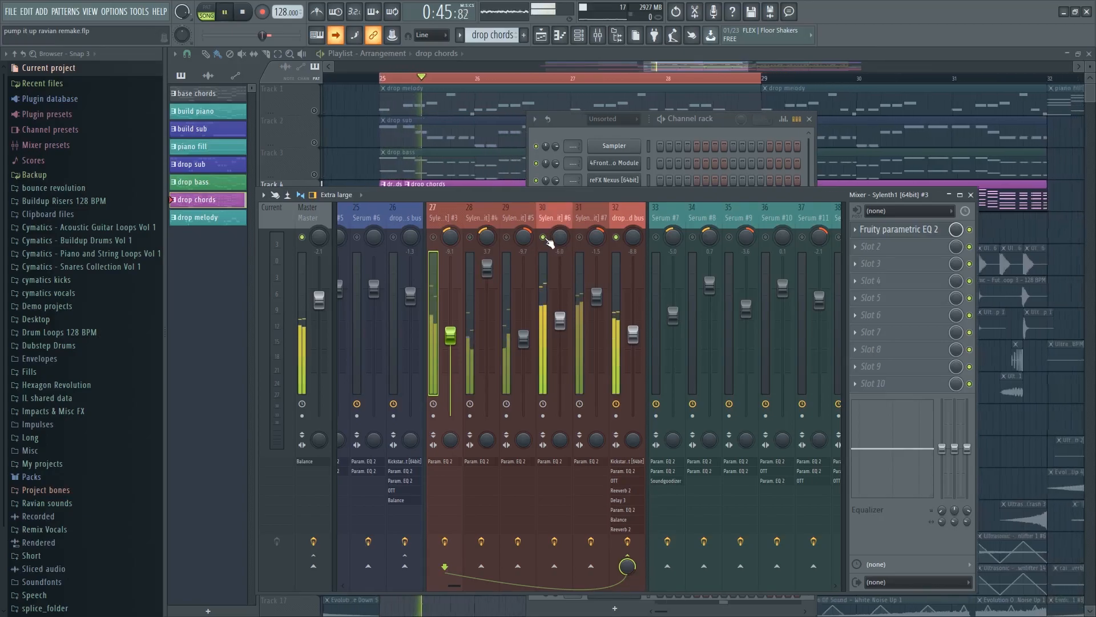
pyautogui.press('space')
# - Examine the Fruity parametric EQ 2 on Sylenth1 #3 and the effects on the drop chord bus
pyautogui.click(924, 229)
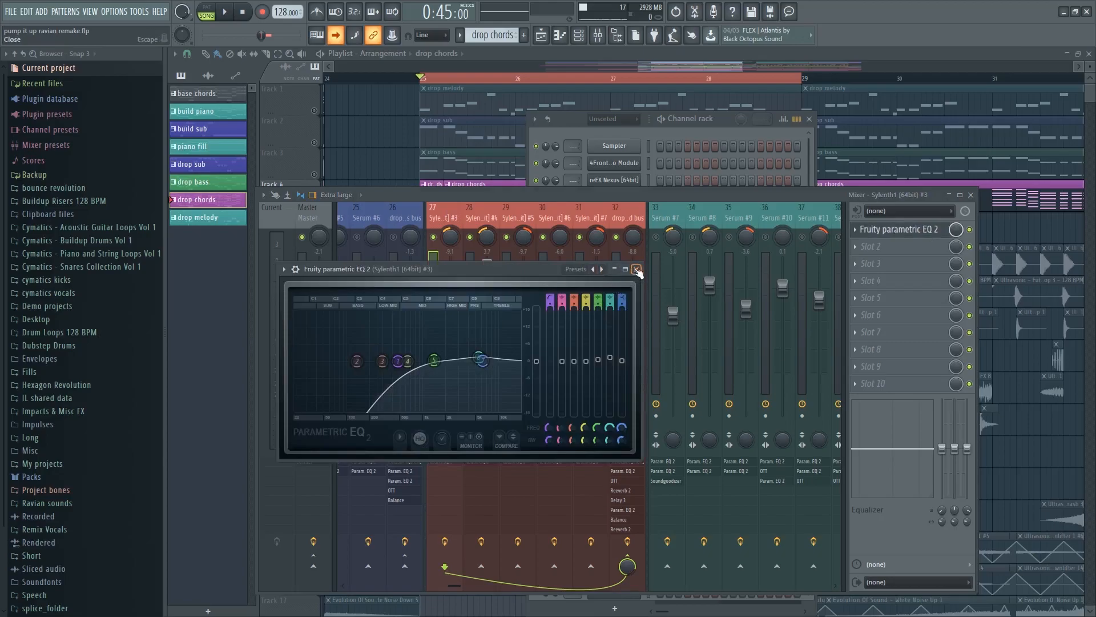
pyautogui.click(637, 270)
pyautogui.click(635, 274)
pyautogui.click(902, 229)
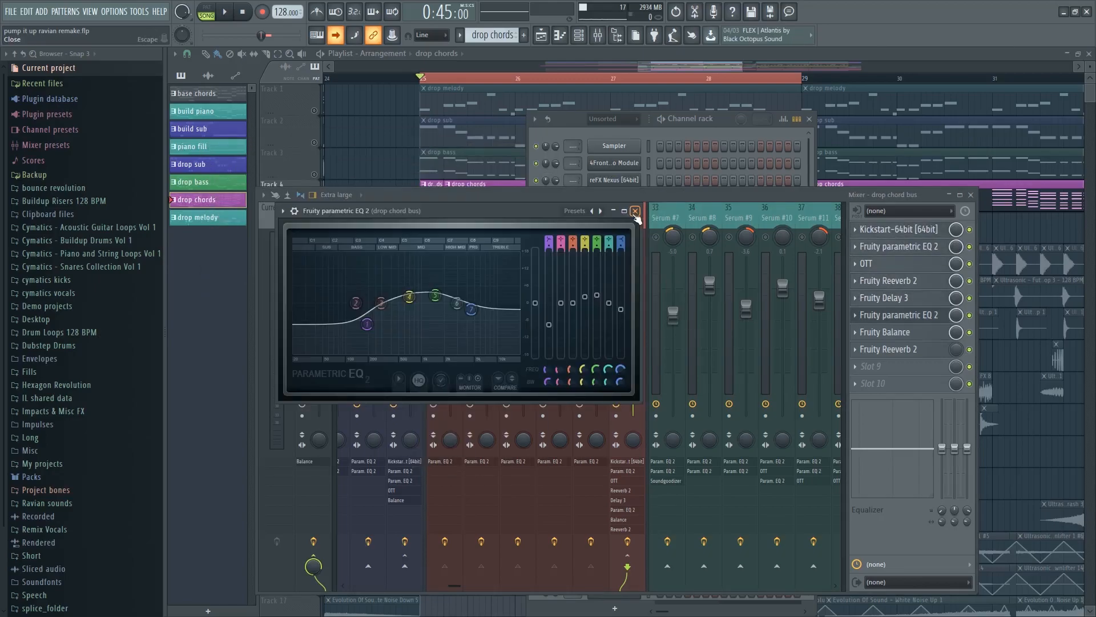
pyautogui.click(635, 211)
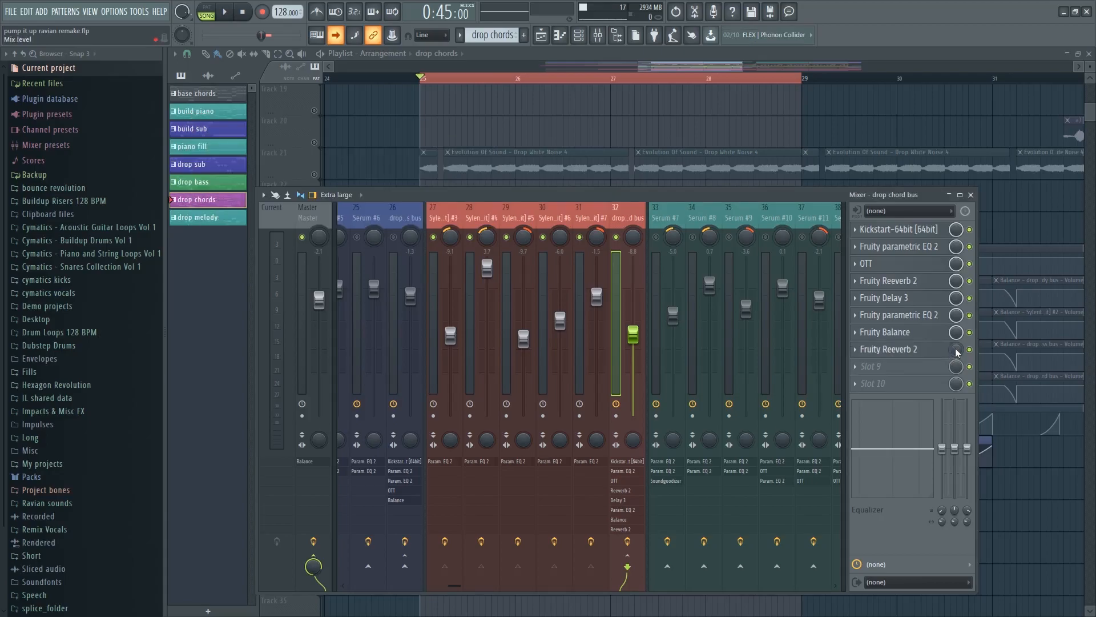
# - Show the automation options for the last Fruity Reeverb 2's mix level on the drop chord bus and play its clips on track 30
pyautogui.rightClick(956, 350)
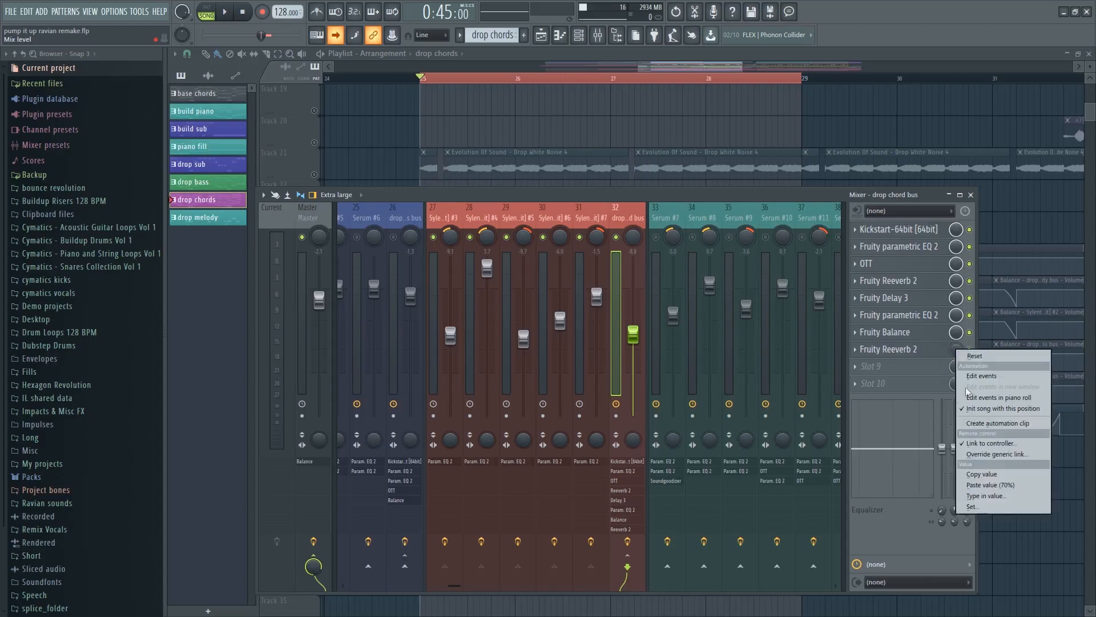
pyautogui.click(998, 423)
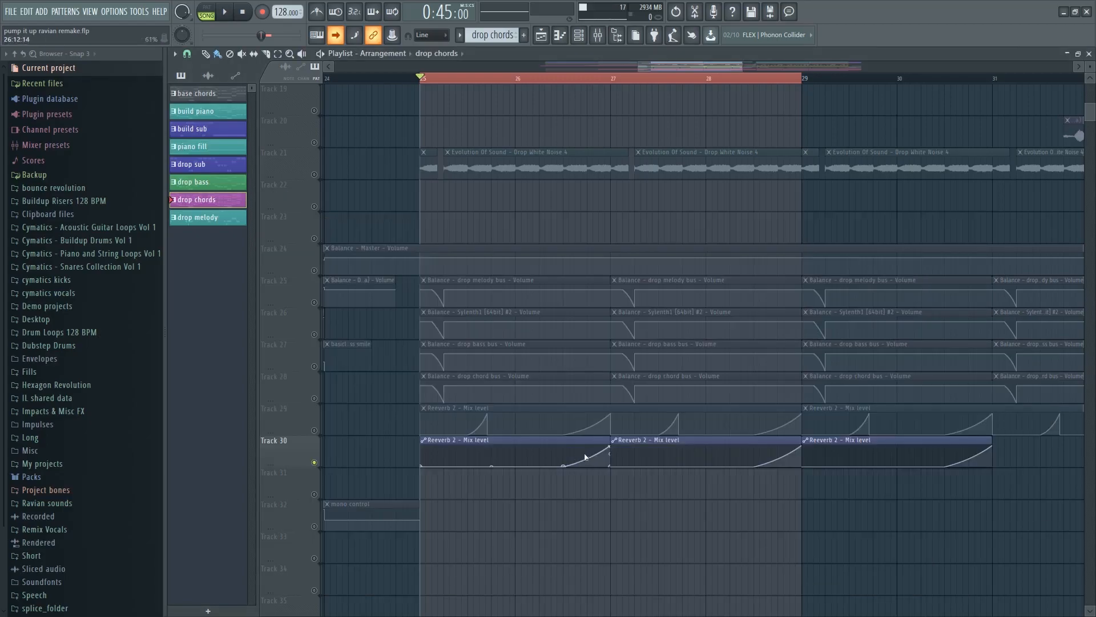
pyautogui.scroll(6, 594, 200)
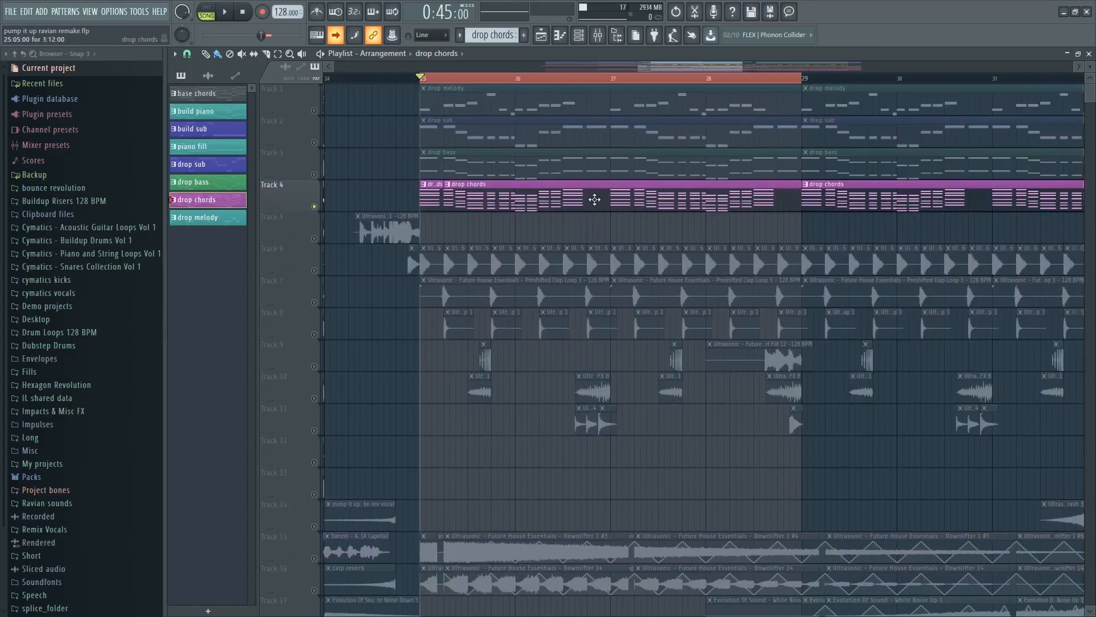
pyautogui.scroll(-6, 582, 212)
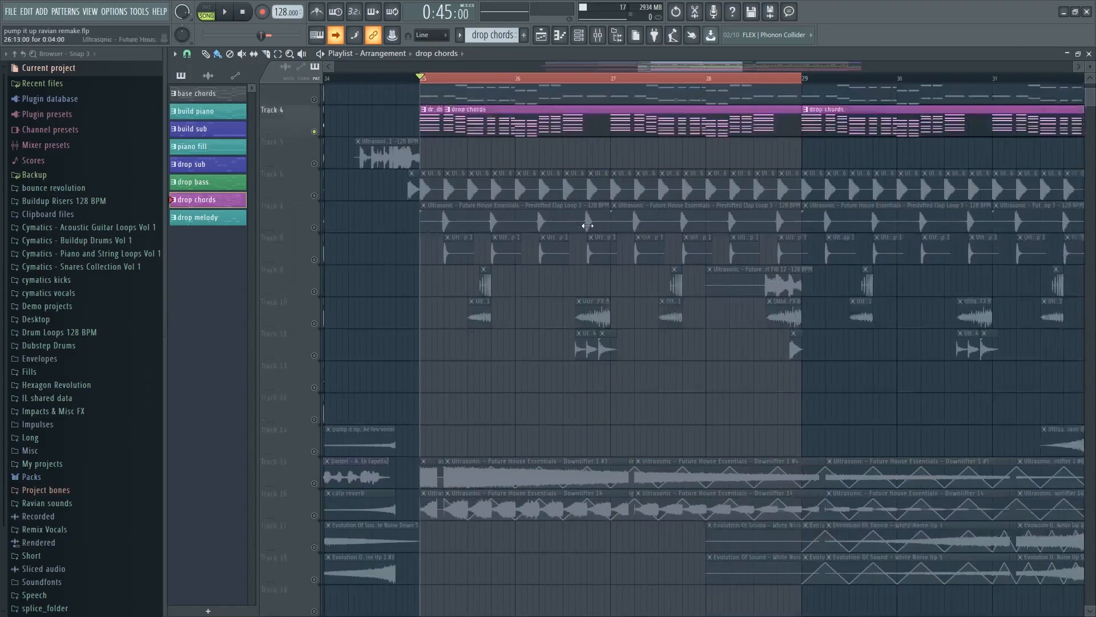
pyautogui.scroll(-1, 587, 231)
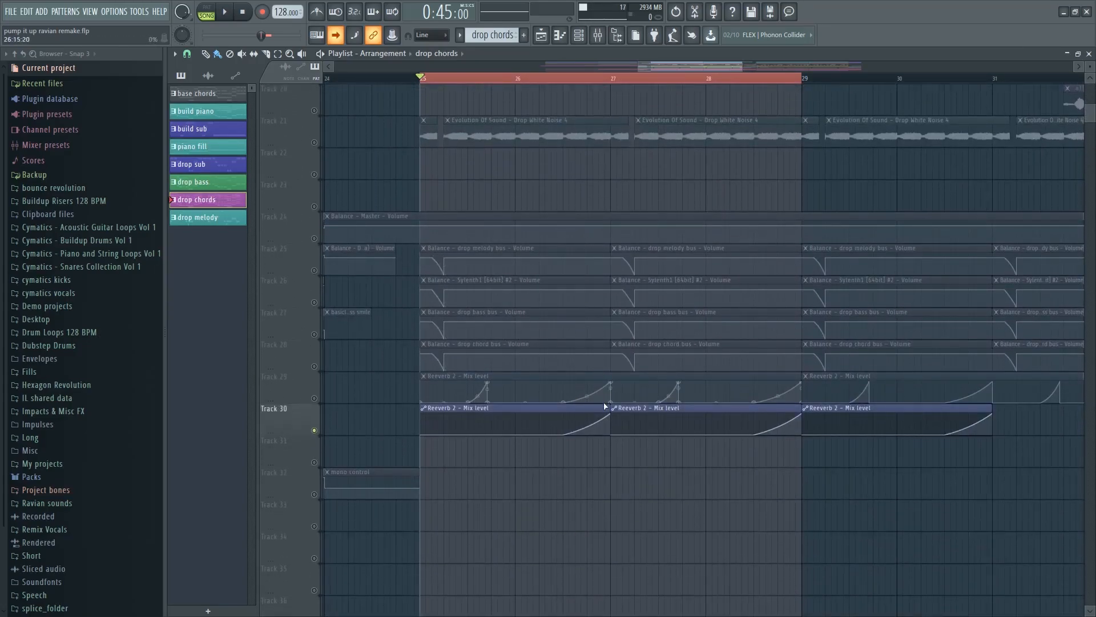
pyautogui.press('space')
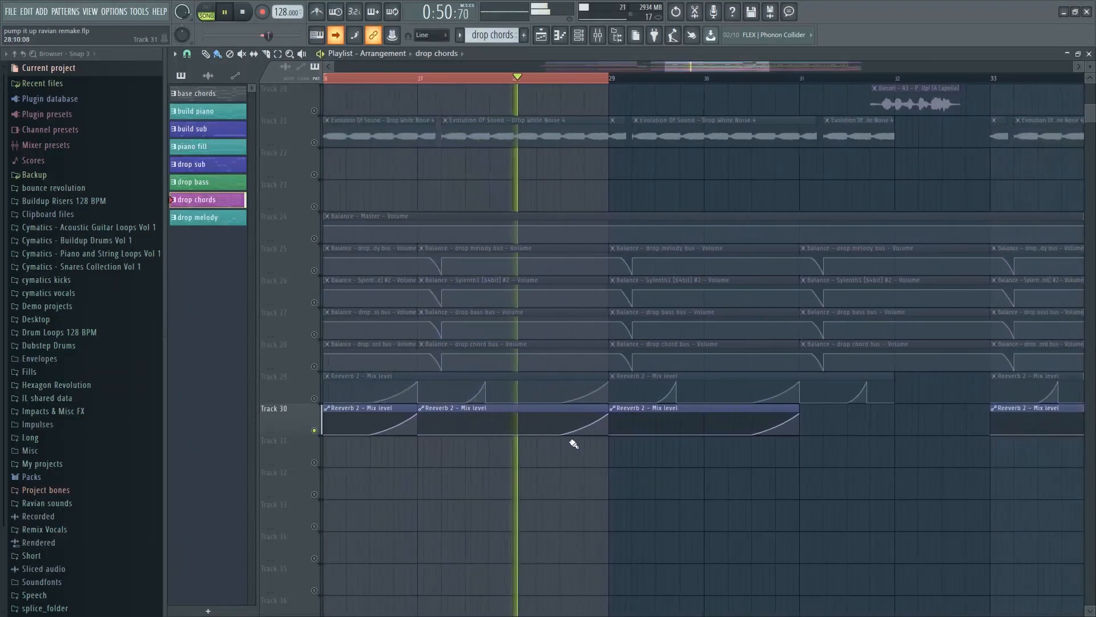
pyautogui.press('space')
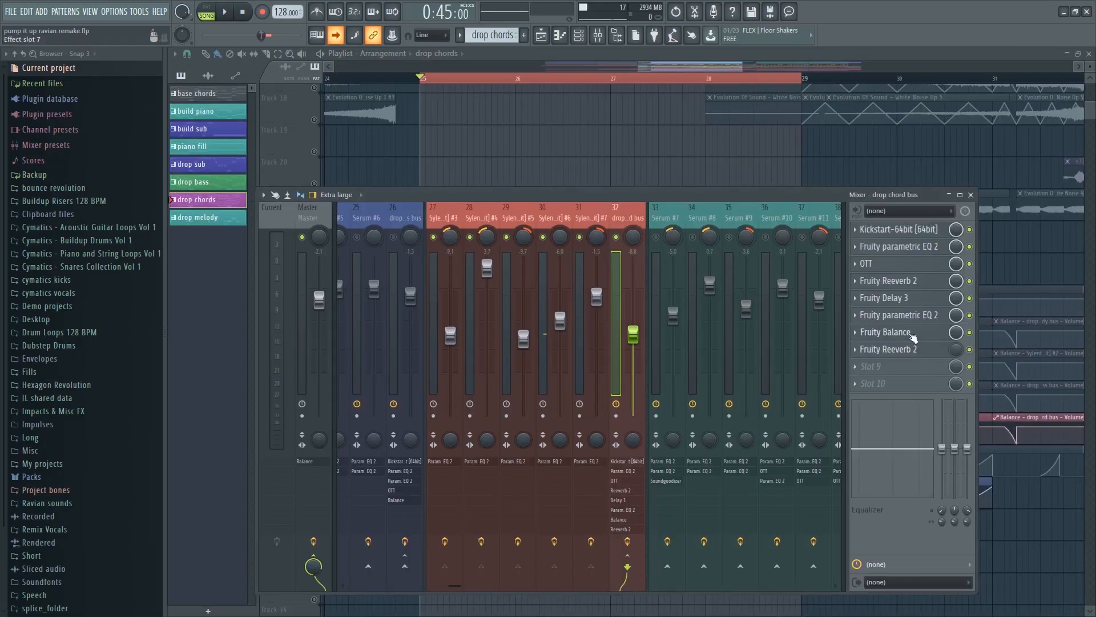
# - Examine the drop chord bus's Fruity Balance and its volume automation clips on track 28, and play them from bar 25
pyautogui.click(911, 335)
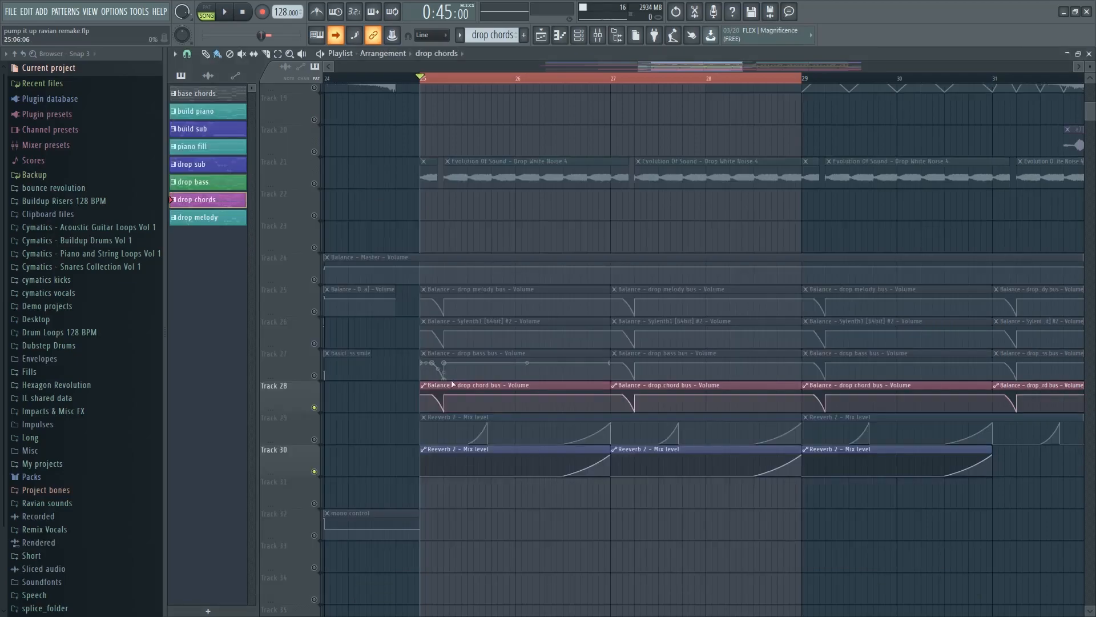
pyautogui.moveTo(453, 381); pyautogui.dragTo(463, 385)
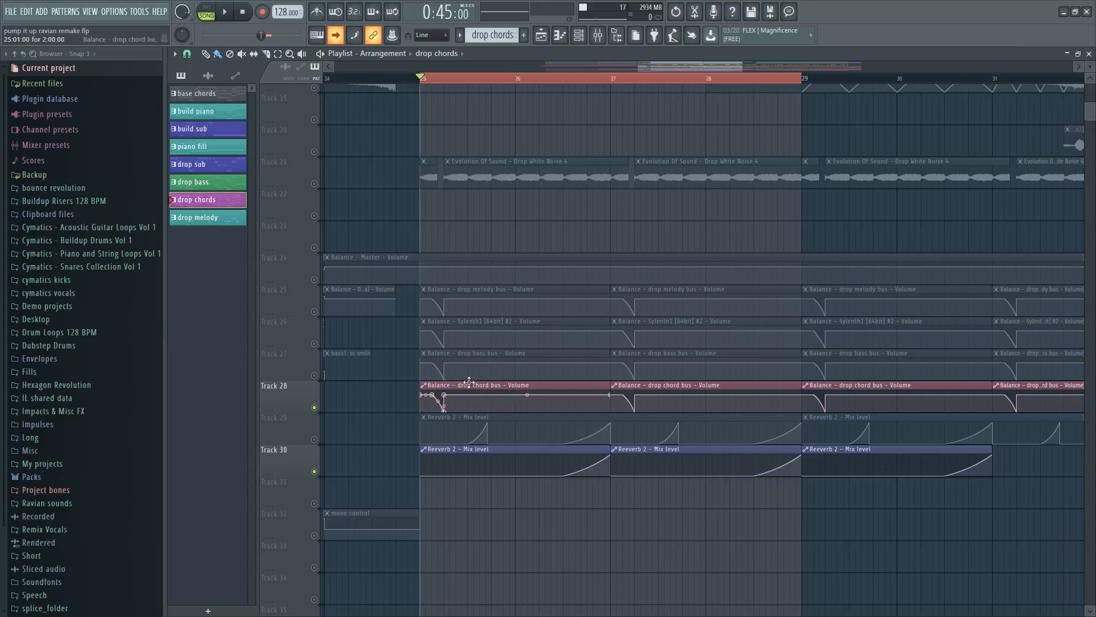
pyautogui.scroll(3, 450, 447)
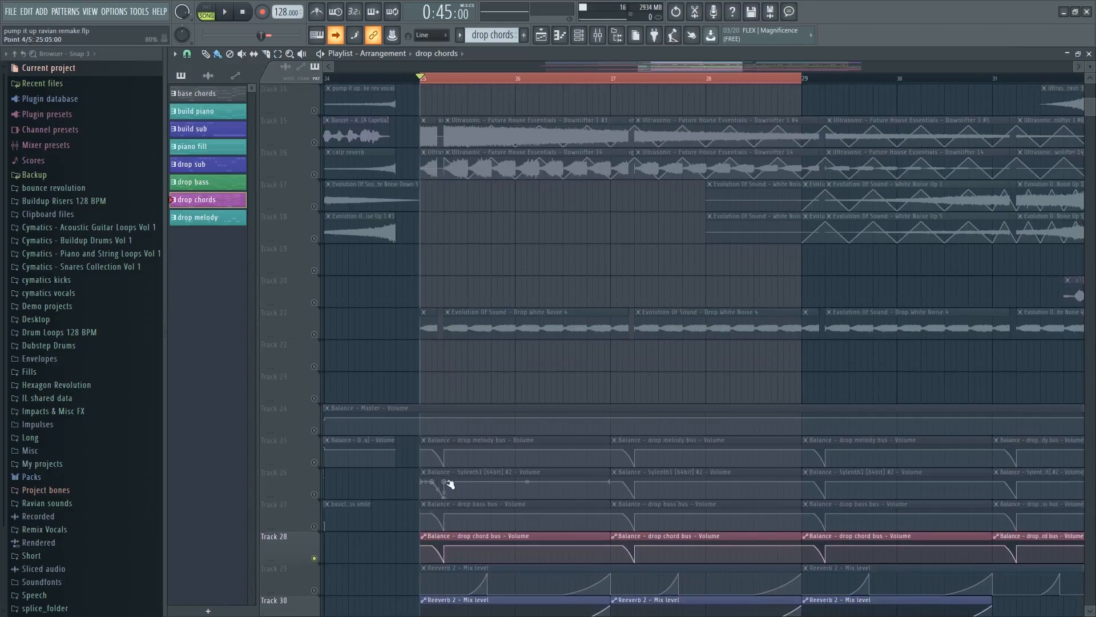
pyautogui.scroll(-2, 448, 483)
pyautogui.press('space')
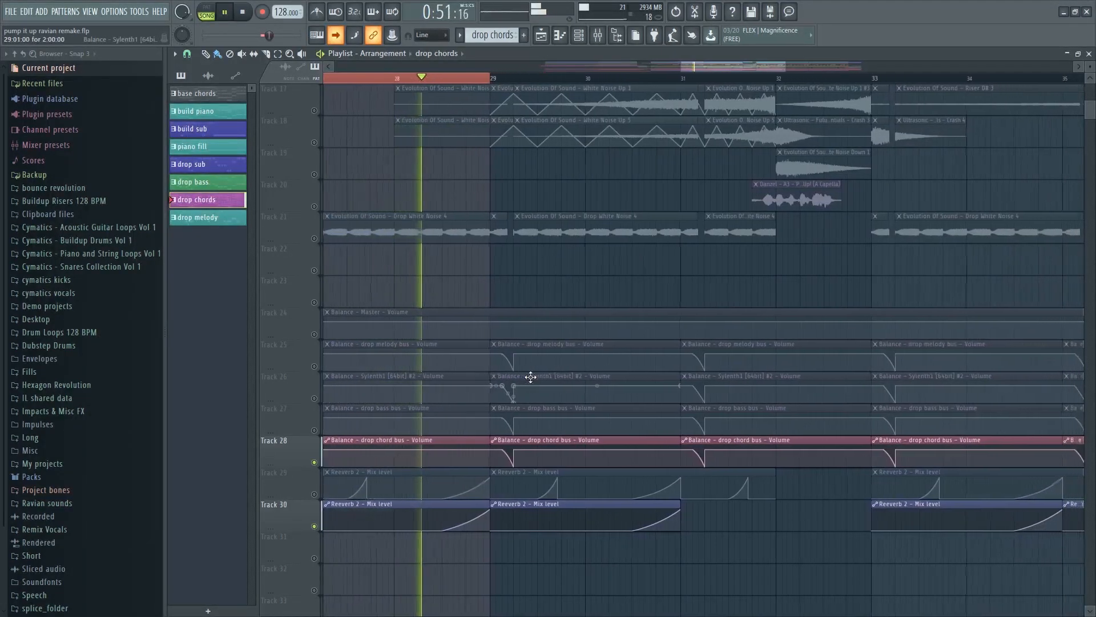
# - Examine the drop melody pattern's layers in the channel rack and play the melody on track 1 alone from bar 25
pyautogui.press('space')
pyautogui.scroll(6, 494, 423)
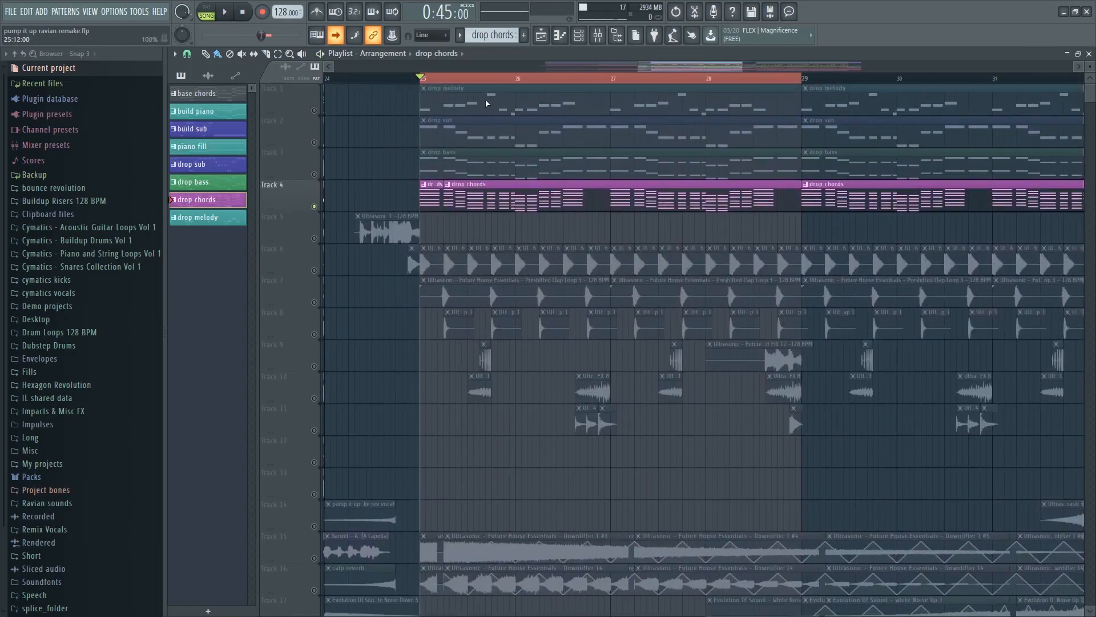
pyautogui.scroll(-3, 487, 103)
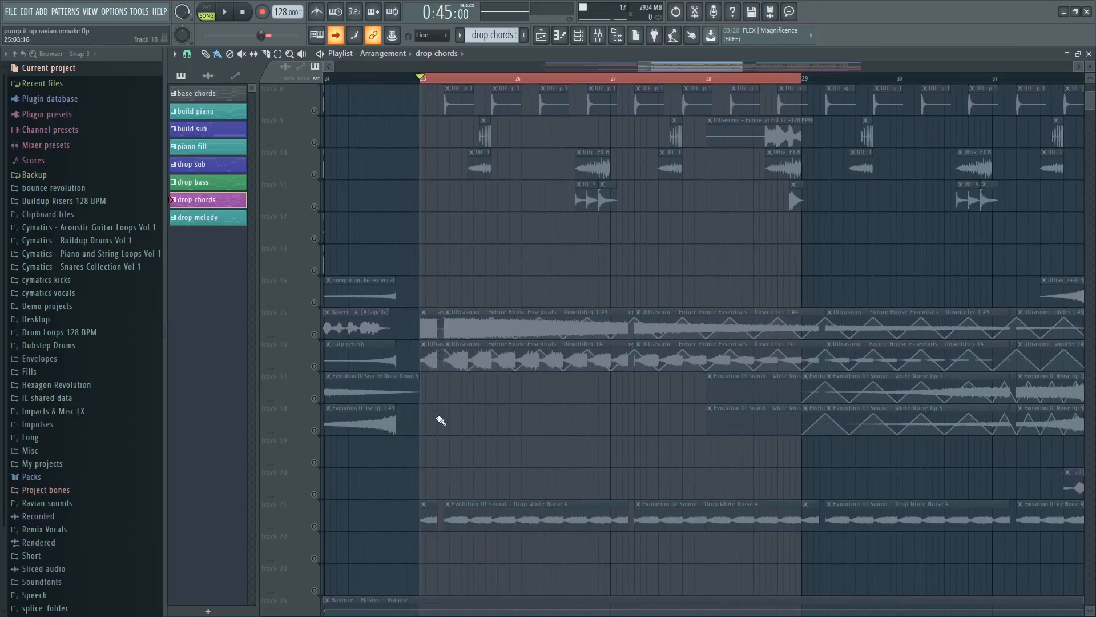
pyautogui.scroll(3, 388, 170)
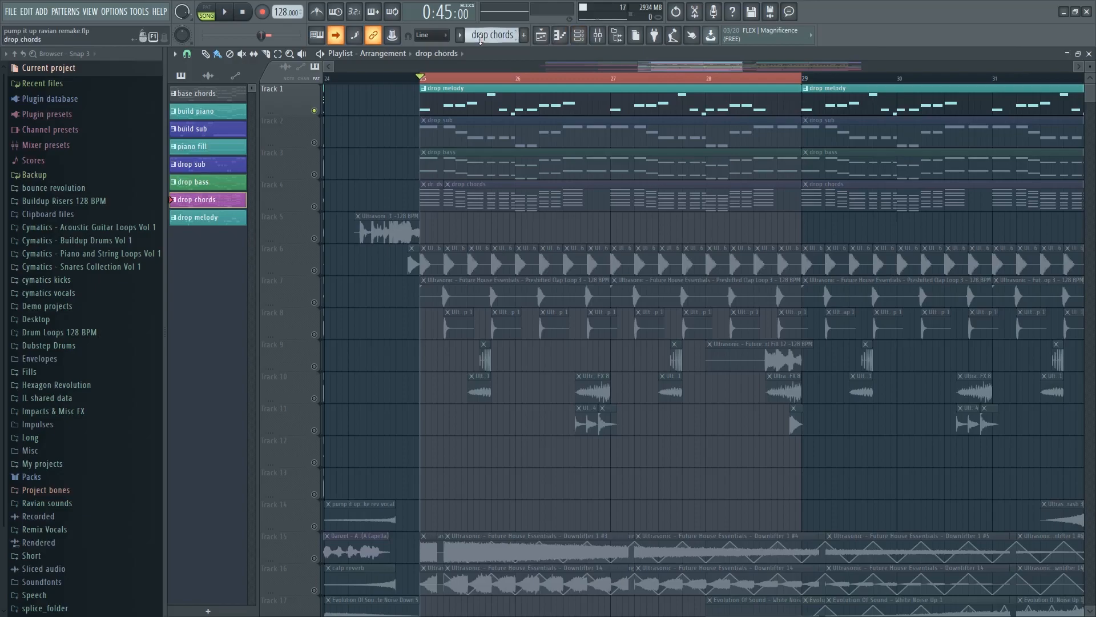
pyautogui.doubleClick(504, 96)
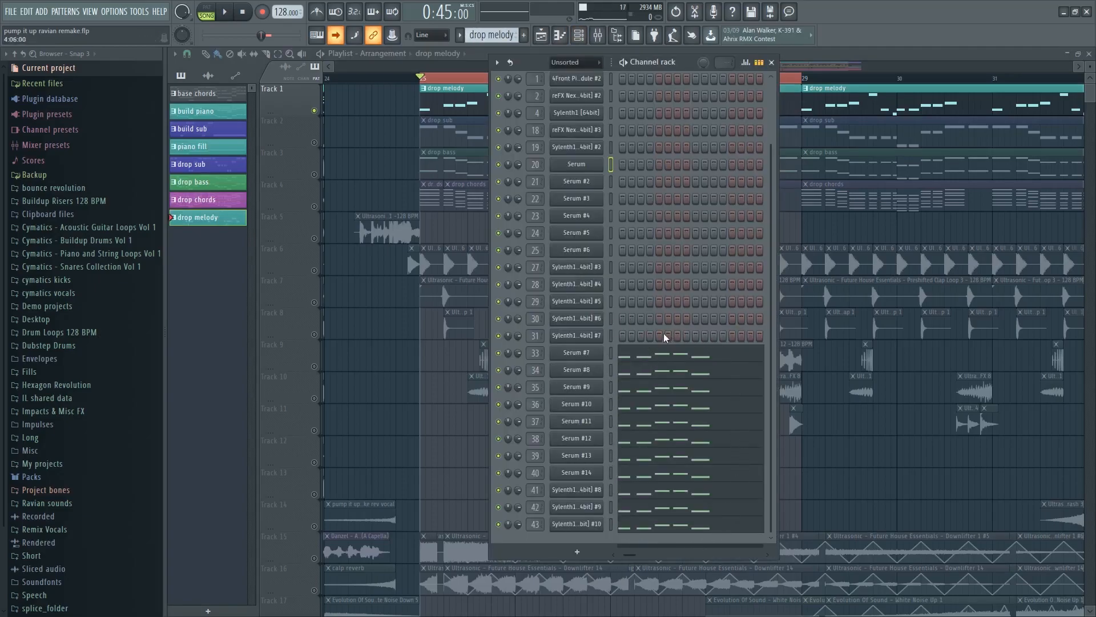
pyautogui.press('F6')
pyautogui.press('space')
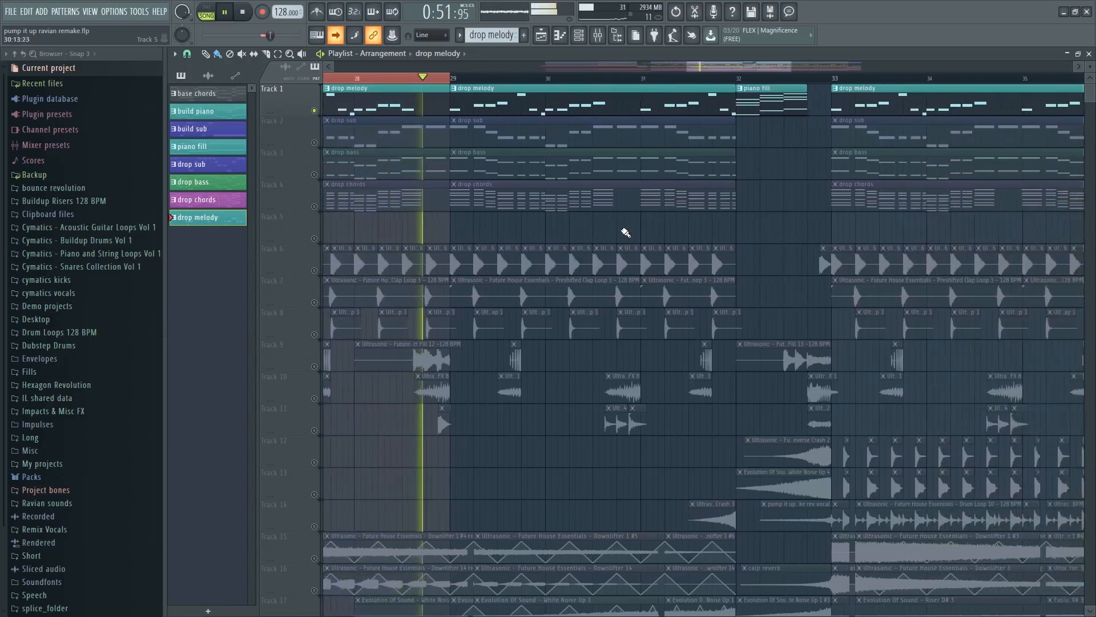
pyautogui.press('space')
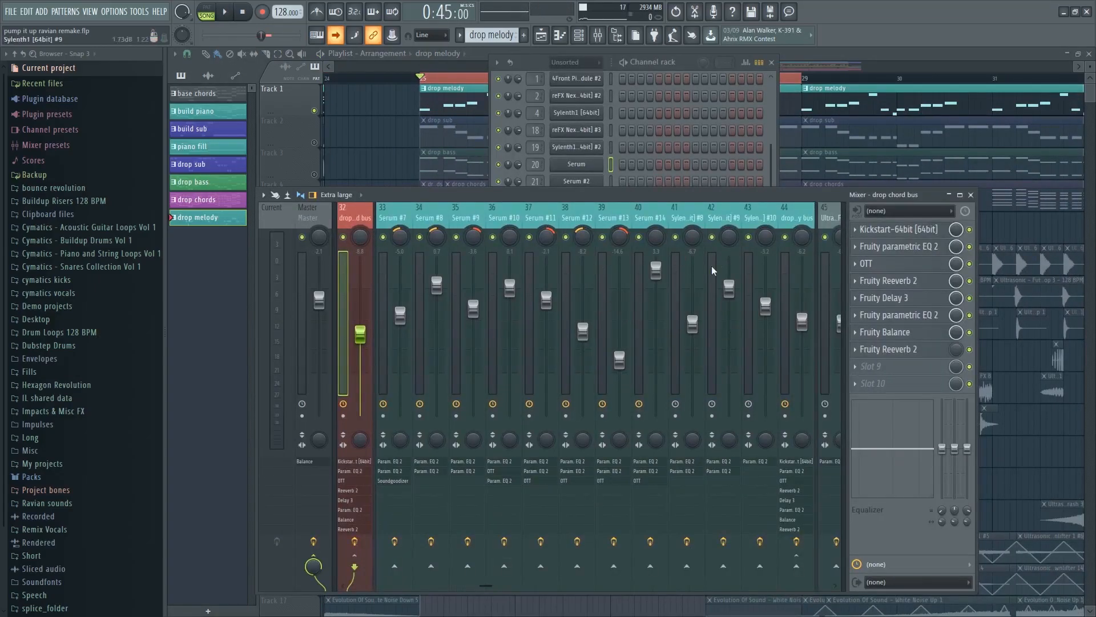
# - Compare the Serum melody layers by soloing and playing Serum #7, #8, #10, #11 and #14 one at a time
pyautogui.rightClick(384, 237)
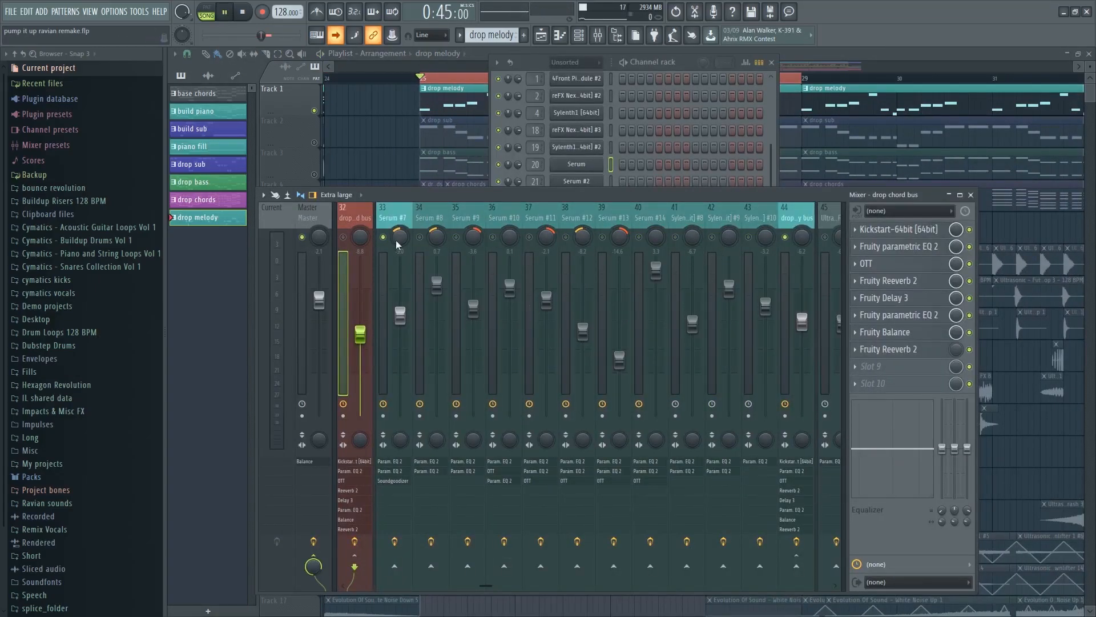
pyautogui.press('space')
pyautogui.press('space')
pyautogui.rightClick(420, 237)
pyautogui.press('space')
pyautogui.press('space')
pyautogui.rightClick(493, 237)
pyautogui.press('space')
pyautogui.press('space')
pyautogui.rightClick(530, 238)
pyautogui.press('space')
pyautogui.press('space')
pyautogui.rightClick(639, 239)
pyautogui.press('space')
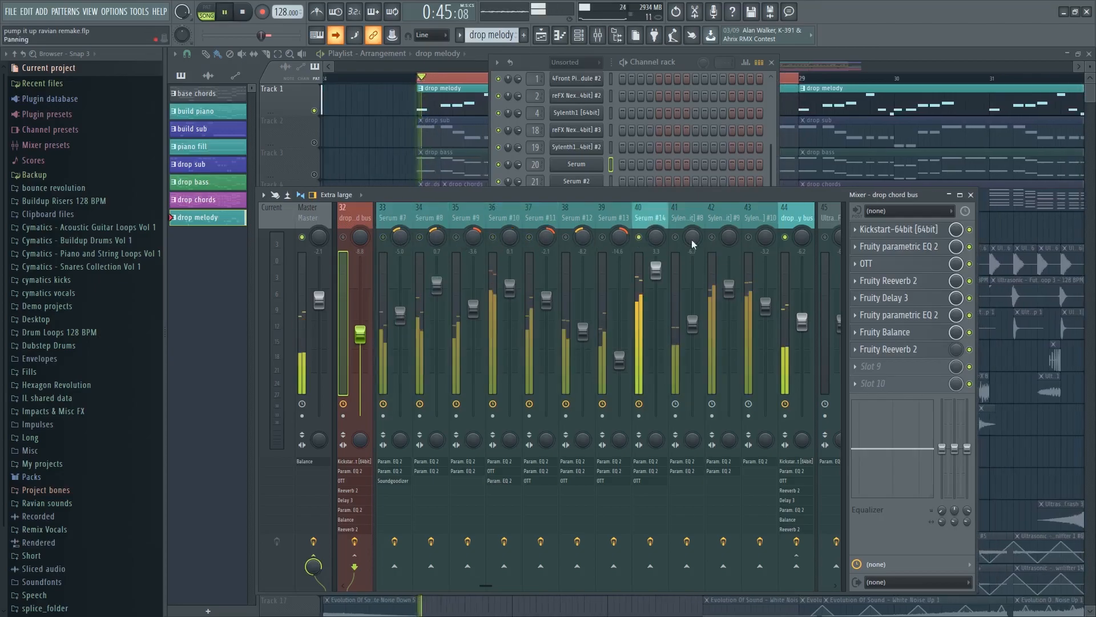
pyautogui.press('space')
# - Solo and play the melody layers Sylenth1 #8, #9 and #10 one at a time, and restore all mixer tracks
pyautogui.rightClick(676, 239)
pyautogui.press('space')
pyautogui.press('space')
pyautogui.rightClick(712, 238)
pyautogui.press('space')
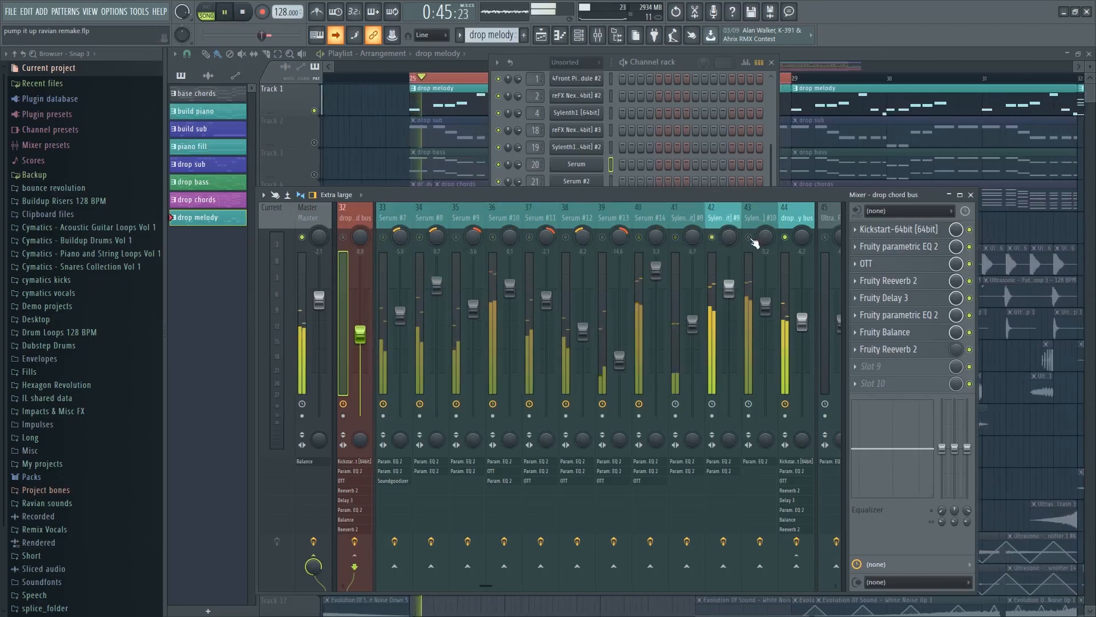
pyautogui.press('space')
pyautogui.rightClick(748, 237)
pyautogui.press('space')
pyautogui.press('space')
pyautogui.rightClick(748, 238)
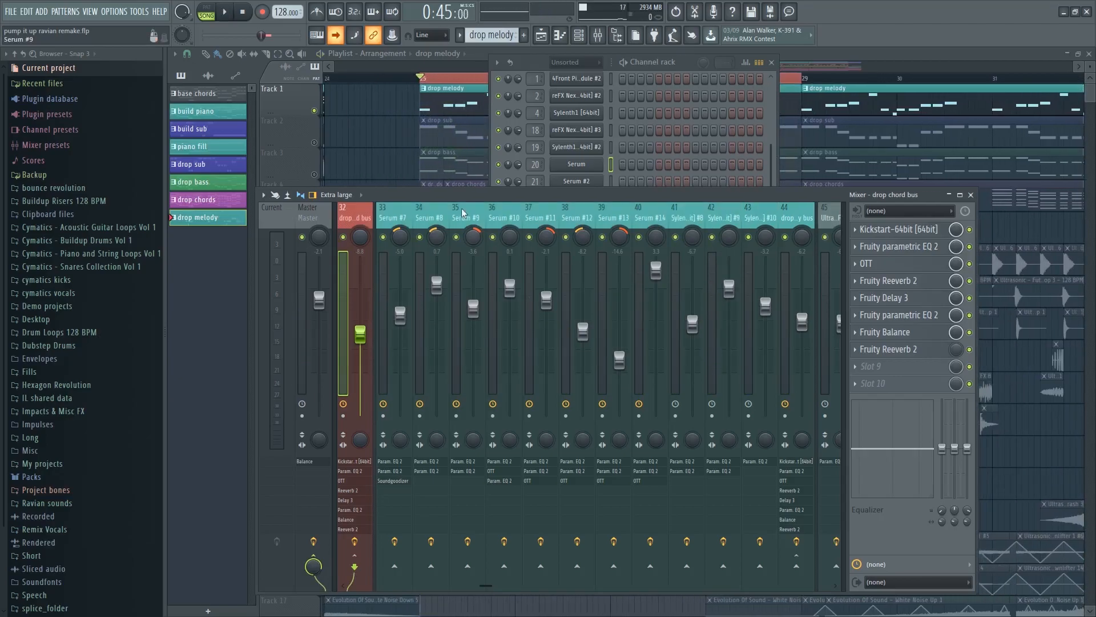
# - Examine the effects on Serum #7 and Serum #10, and the Kickstart, Fruity parametric EQ 2 and OTT on the drop melody bus
pyautogui.click(401, 217)
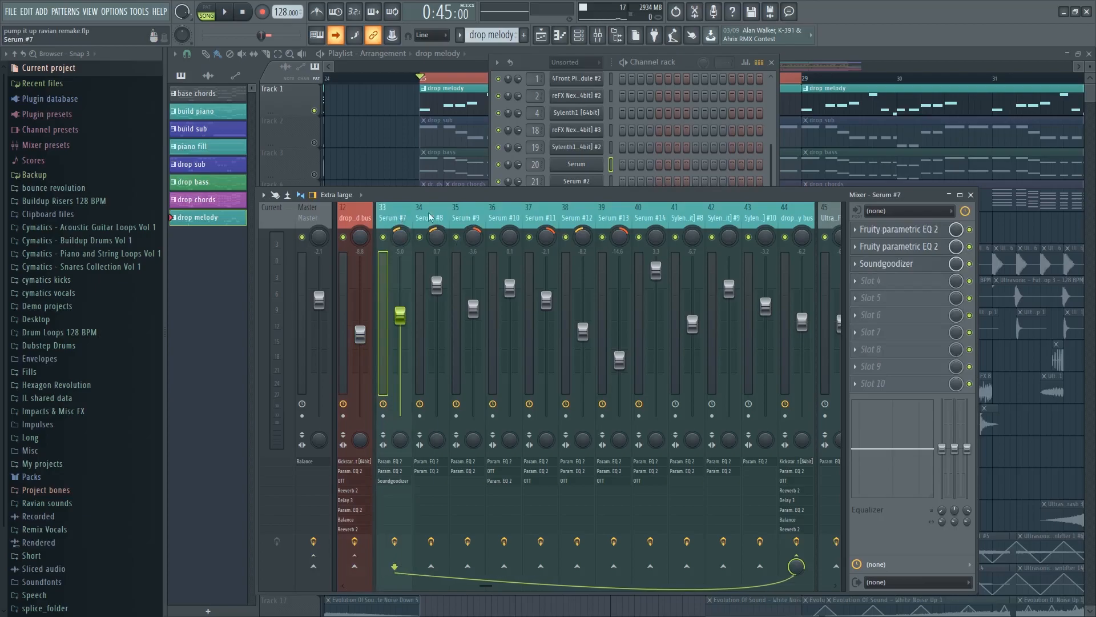
pyautogui.click(504, 216)
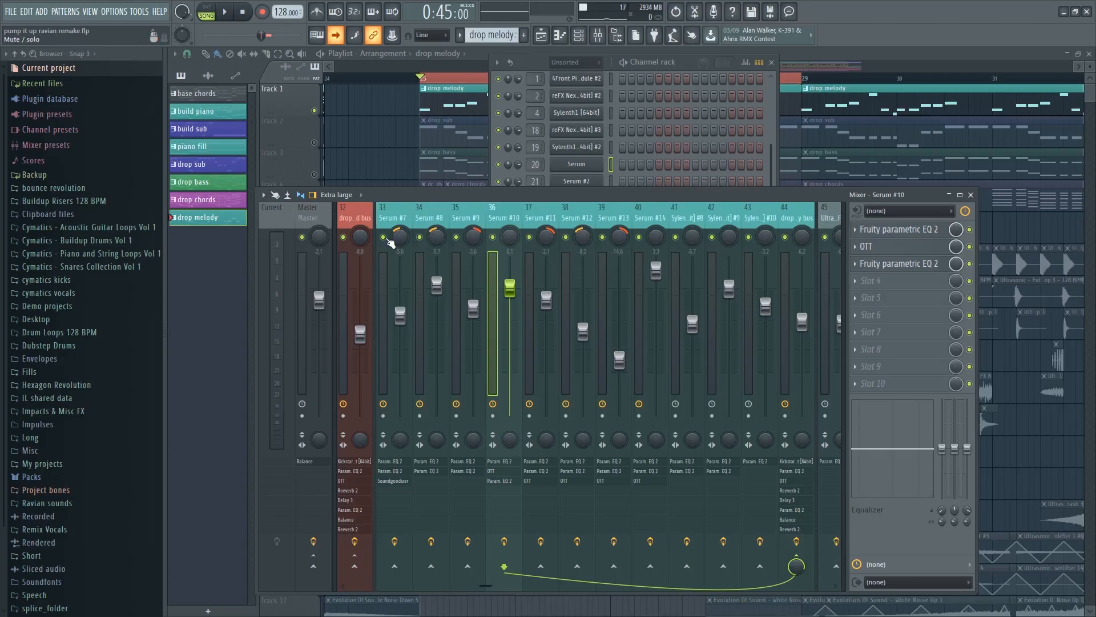
pyautogui.click(797, 222)
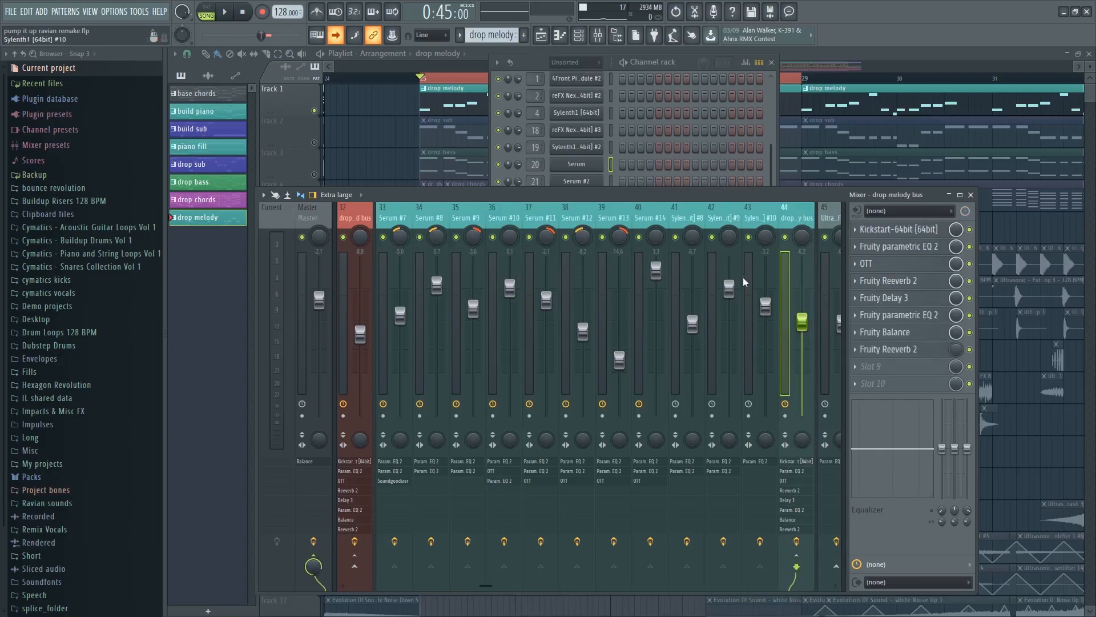
pyautogui.click(897, 229)
pyautogui.click(543, 138)
pyautogui.click(902, 246)
pyautogui.click(578, 151)
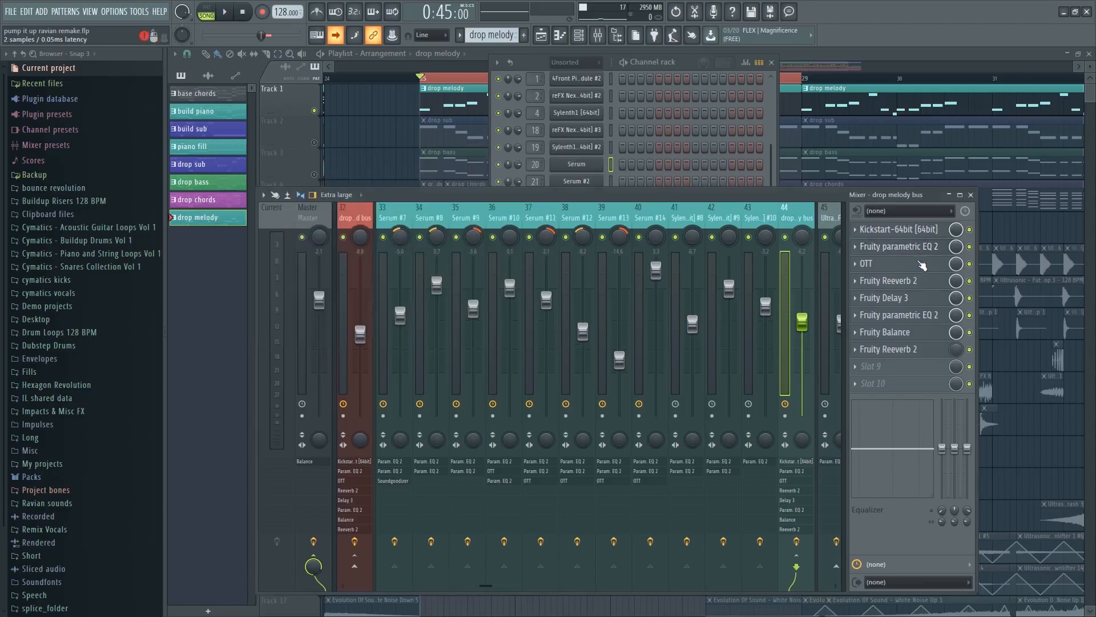
pyautogui.click(904, 263)
pyautogui.click(591, 201)
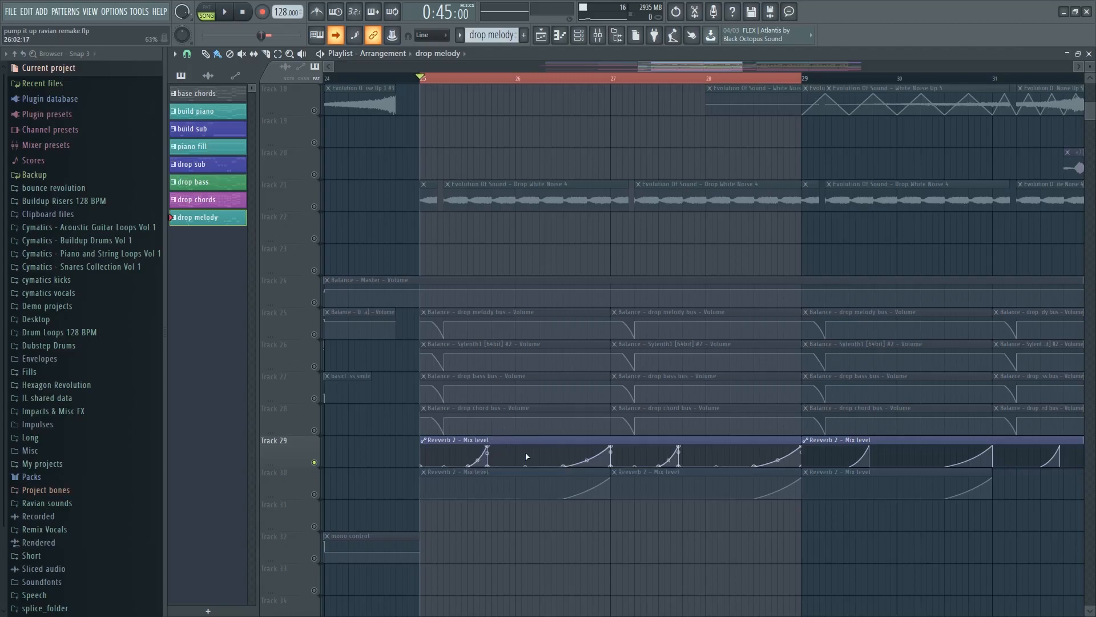
# - Play the Reeverb 2 mix level clips on track 29 from bar 25 and enable the drop melody bus volume clips on track 25
pyautogui.press('space')
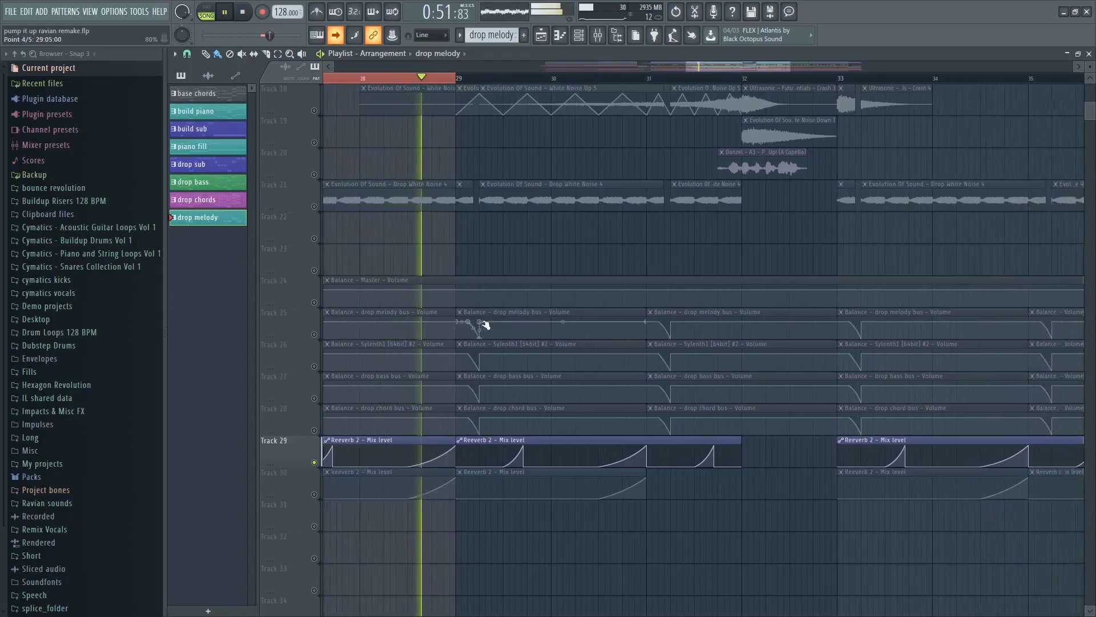
pyautogui.press('space')
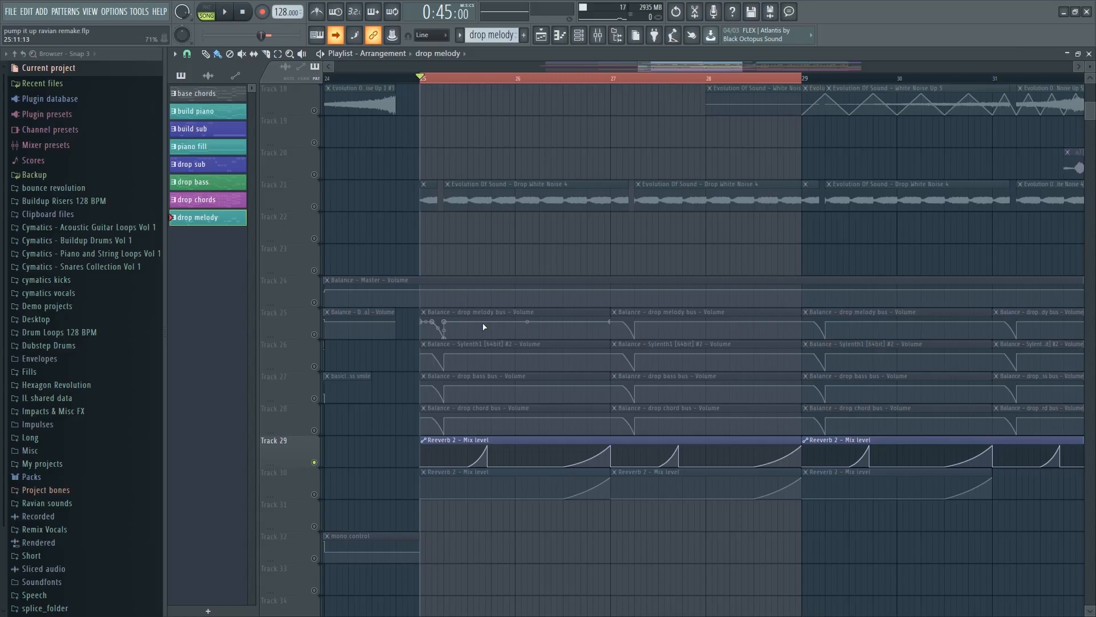
pyautogui.press('m')
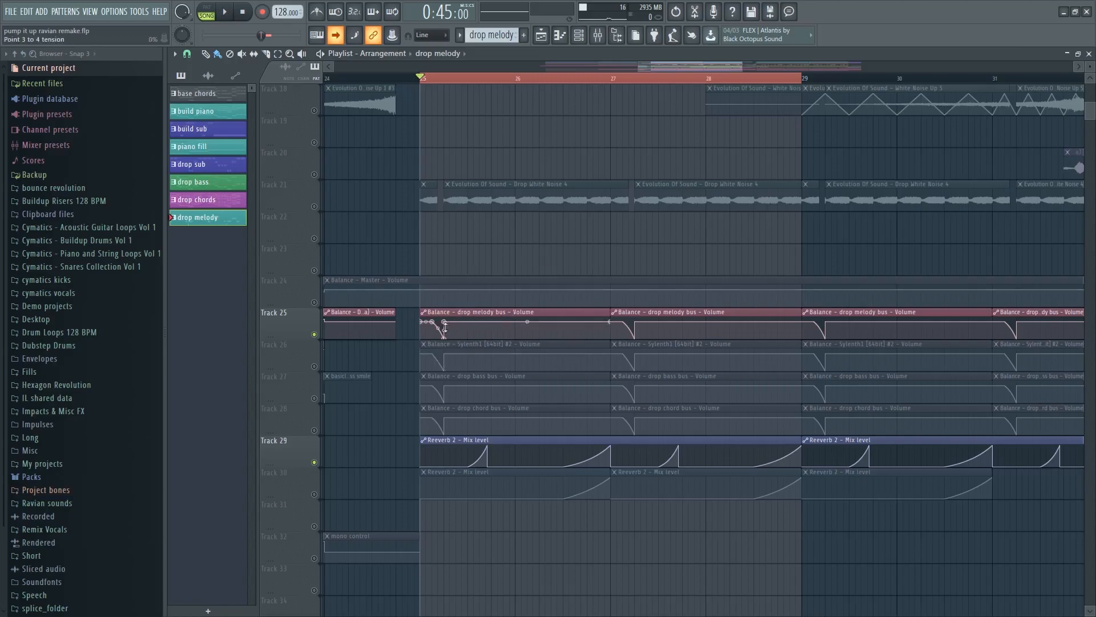
pyautogui.press('space')
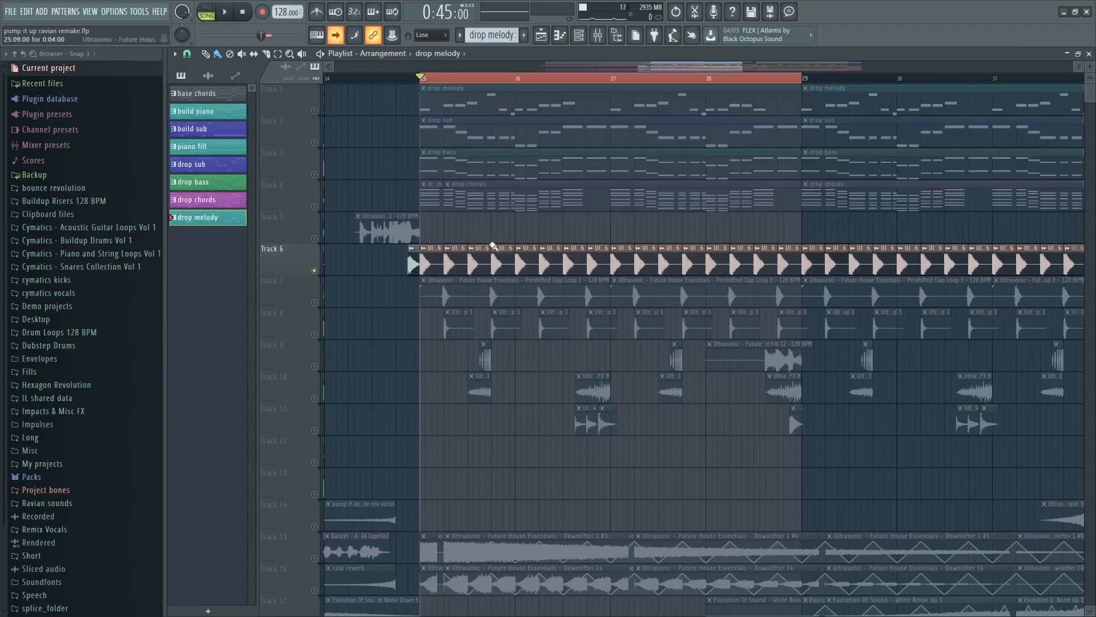
# - Play the kicks on track 6 together with the claps on tracks 7 and 8 from bar 25
pyautogui.press('space')
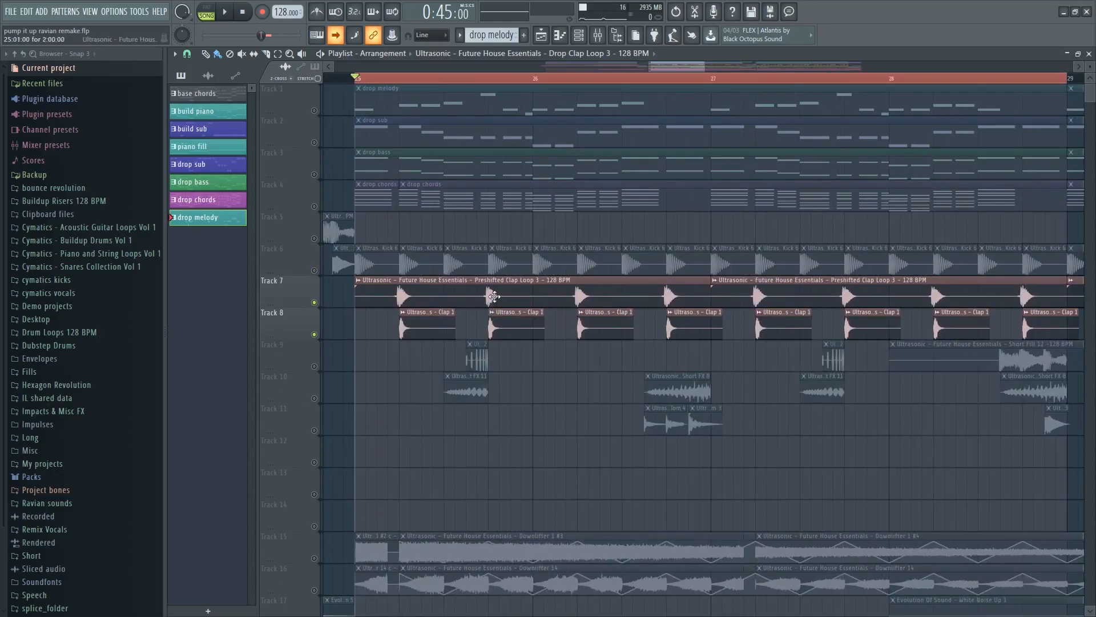
pyautogui.click(314, 270)
pyautogui.press('space')
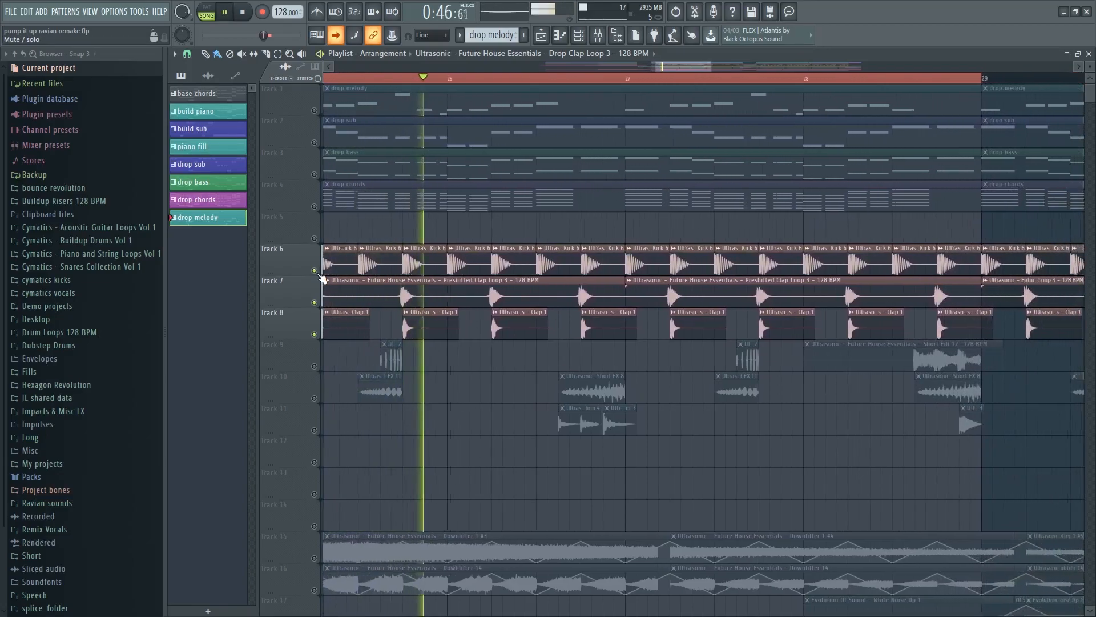
pyautogui.press('space')
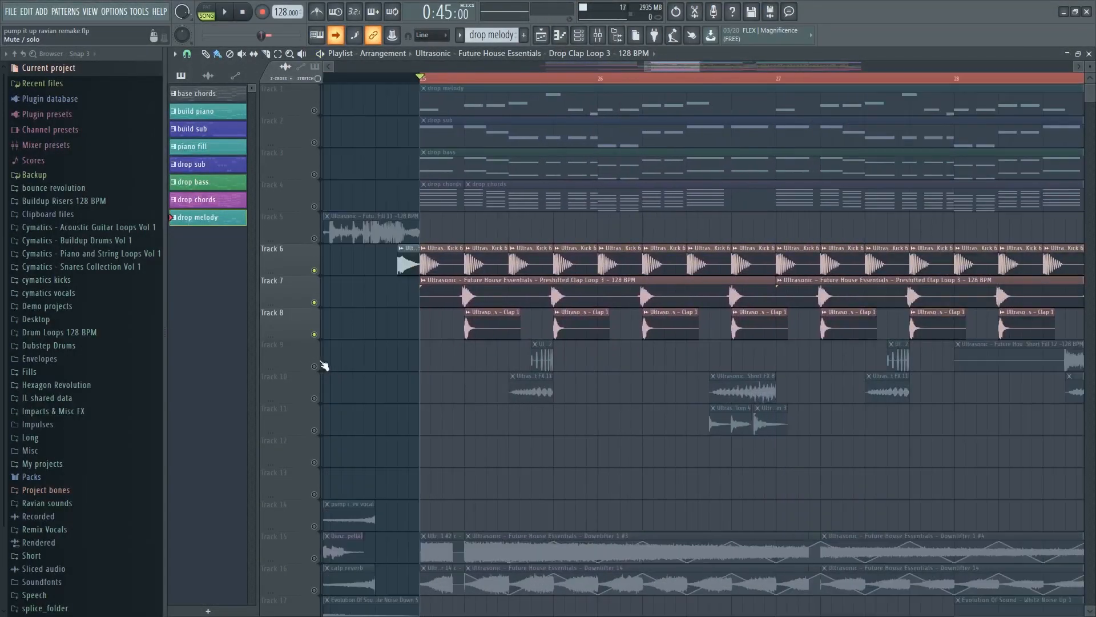
# - Add the fills and short FX on tracks 9 and 10 and the toms on track 11 to the drums and play them
pyautogui.click(314, 366)
pyautogui.click(314, 398)
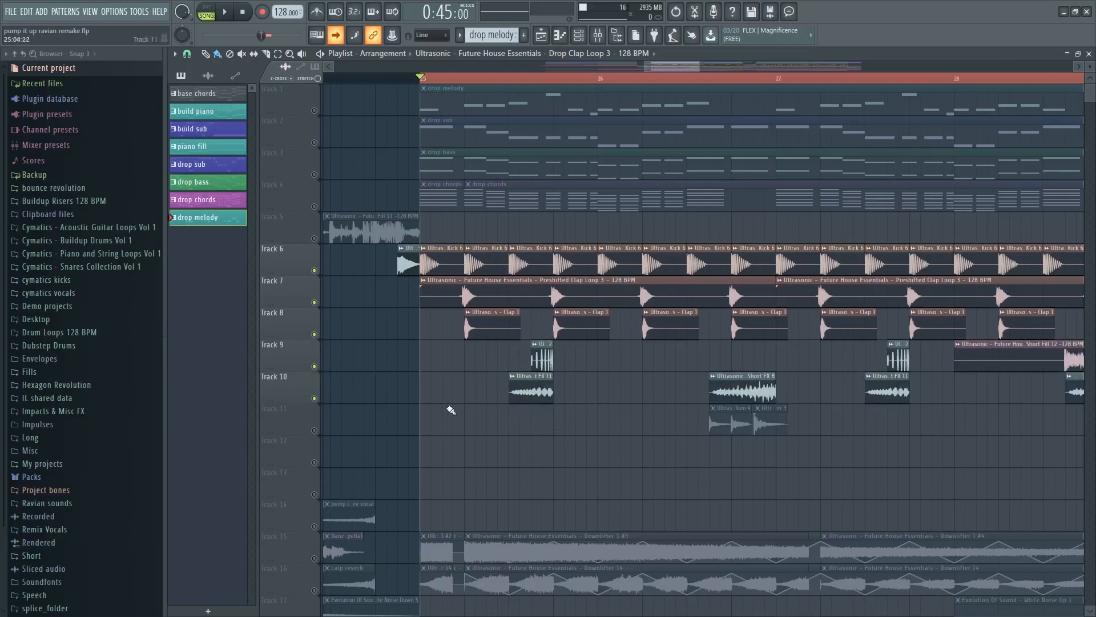
pyautogui.press('space')
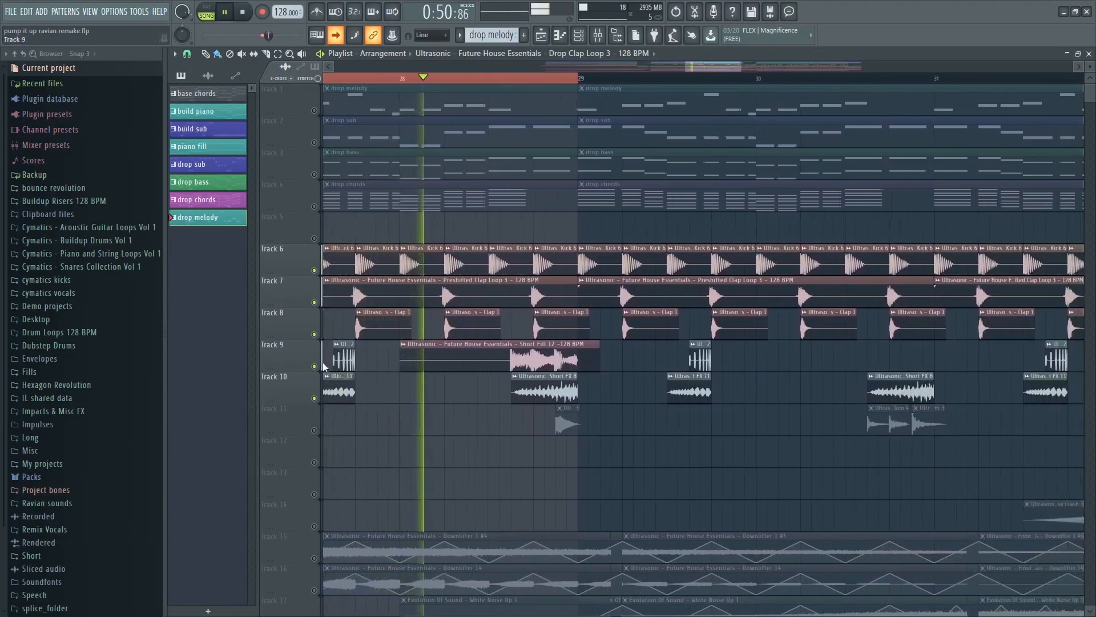
pyautogui.click(315, 366)
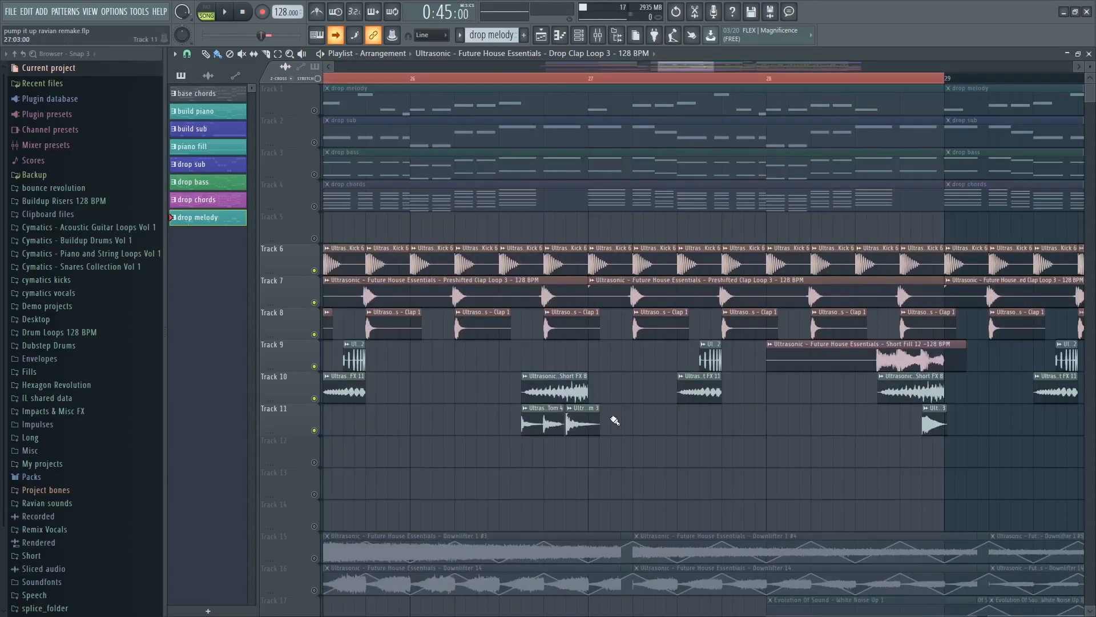
pyautogui.press('space')
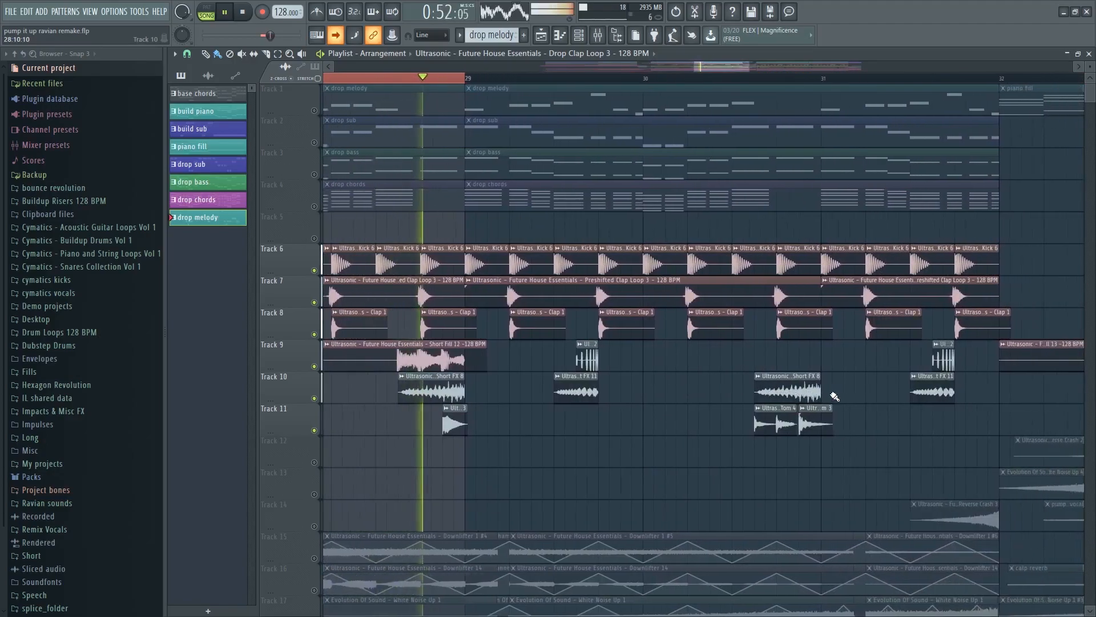
pyautogui.press('space')
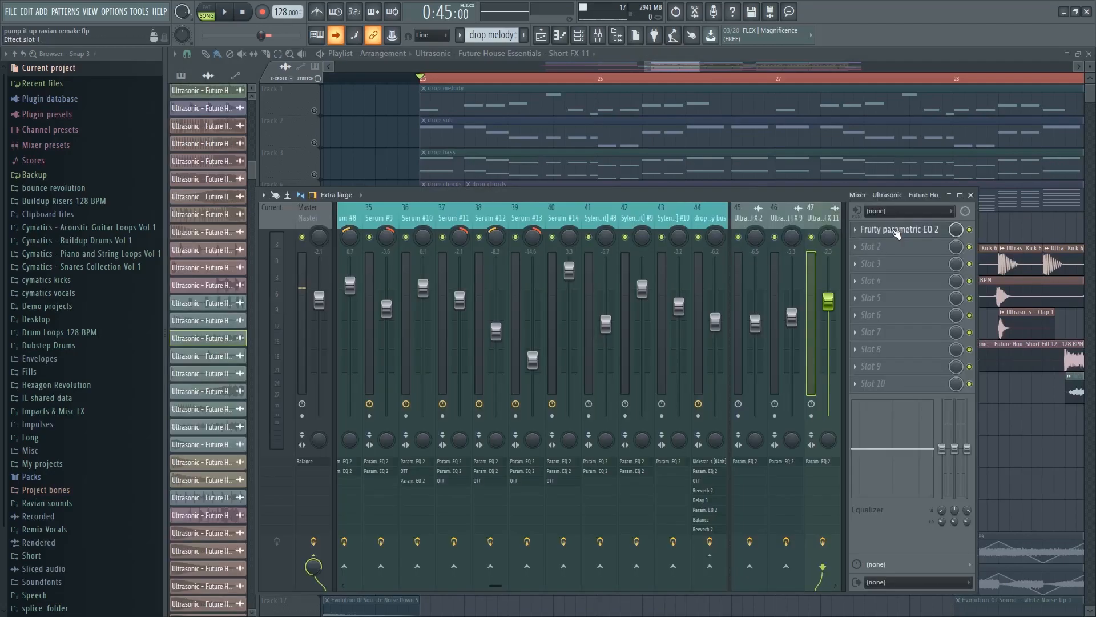
# - Examine the Fruity parametric EQ 2 curve on the Ultrasonic Short FX 11 mixer track
pyautogui.click(894, 231)
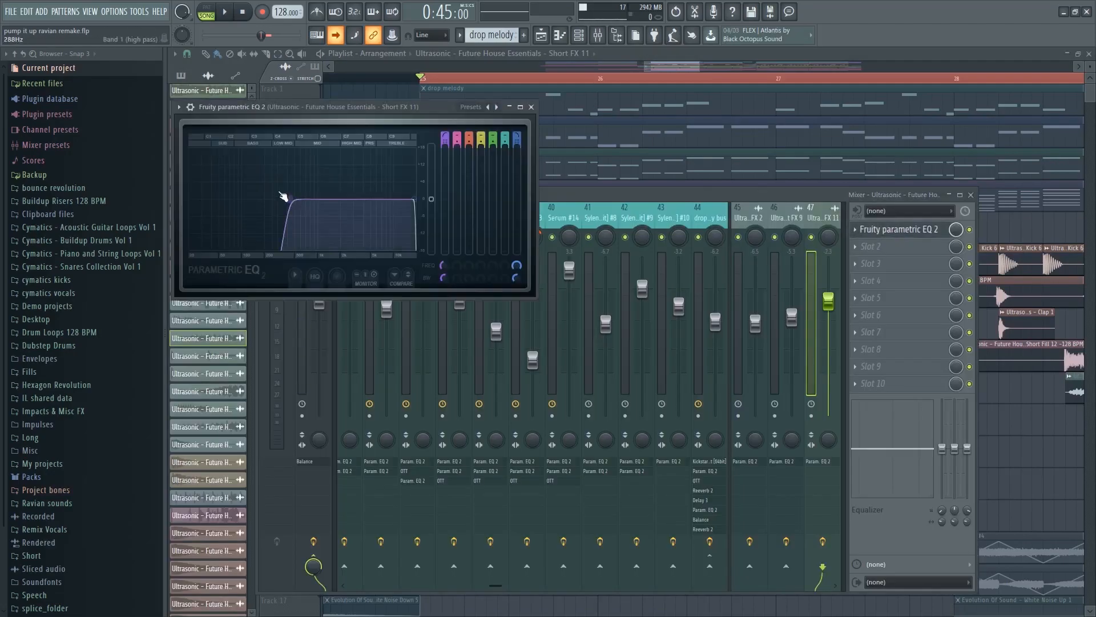
pyautogui.moveTo(279, 107); pyautogui.dragTo(493, 239)
pyautogui.moveTo(566, 238); pyautogui.dragTo(524, 195)
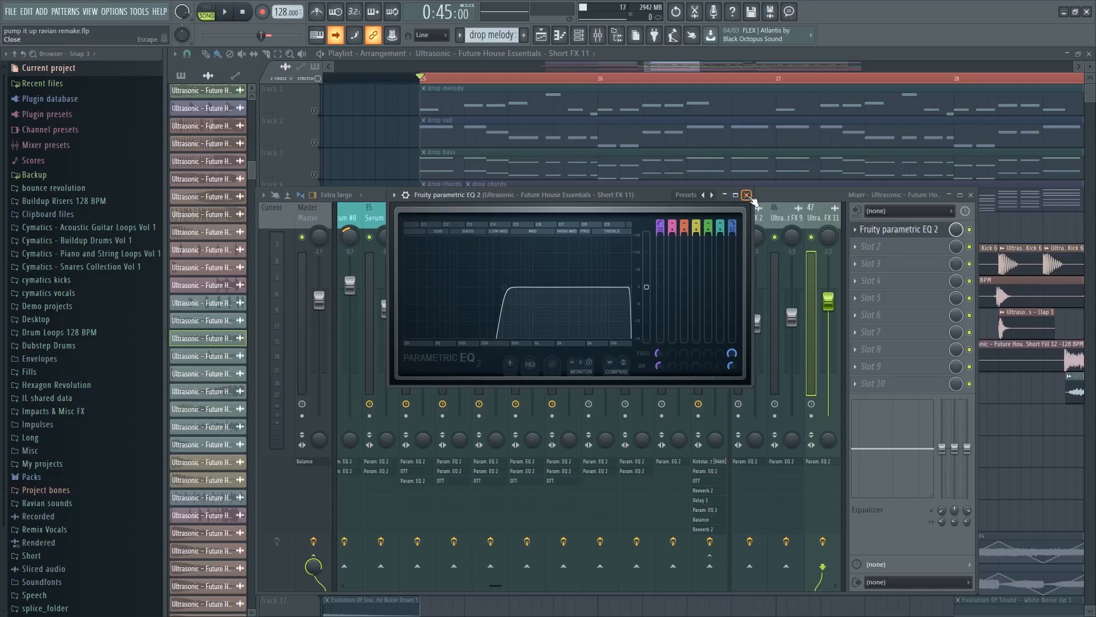
pyautogui.click(746, 195)
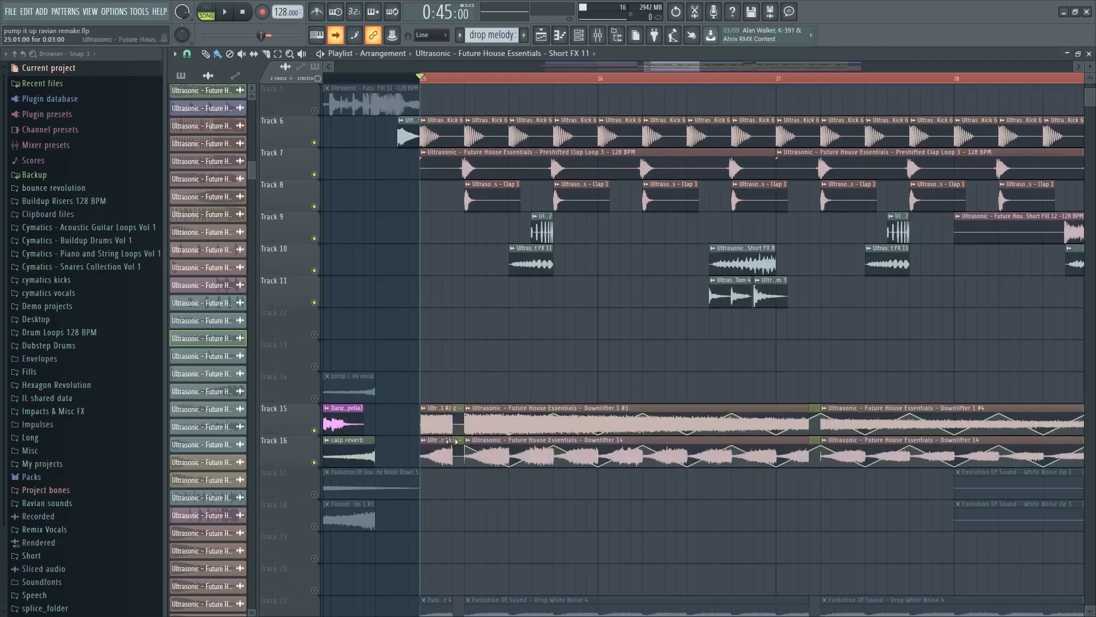
# - Play the downlifters on tracks 15 and 16 with the drums, and show their channel panning automation clips
pyautogui.press('space')
pyautogui.scroll(-1, 411, 416)
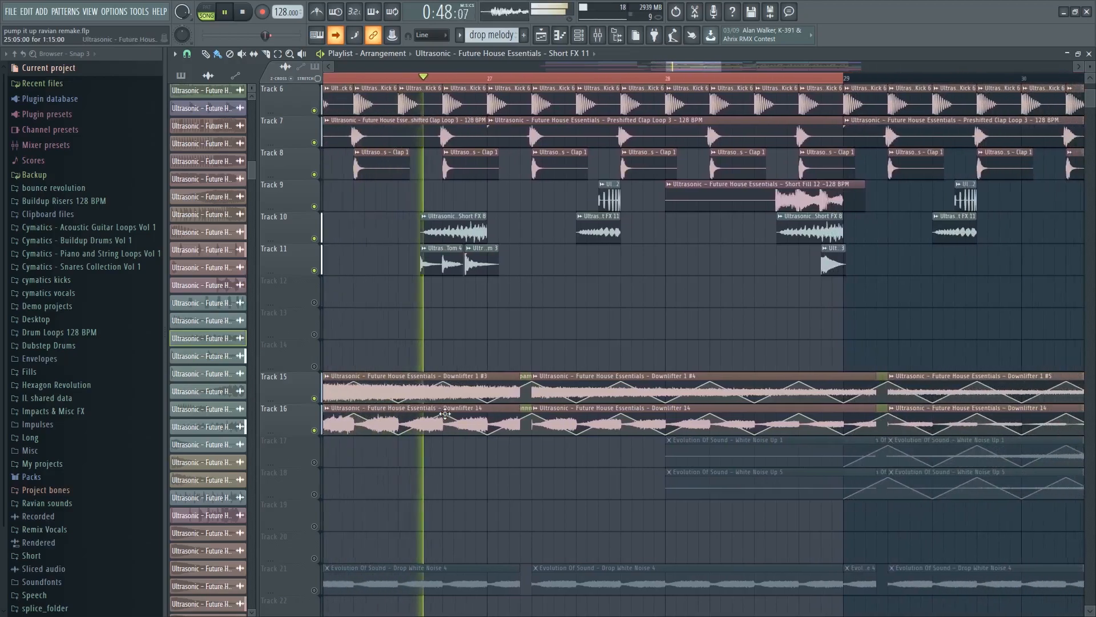
pyautogui.press('space')
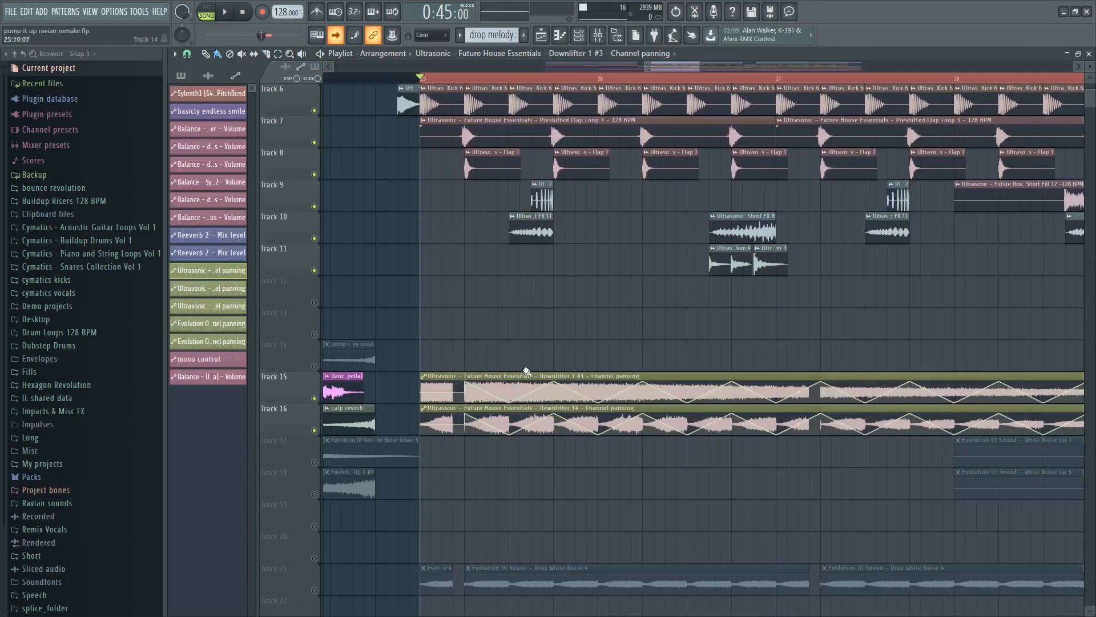
pyautogui.click(573, 408)
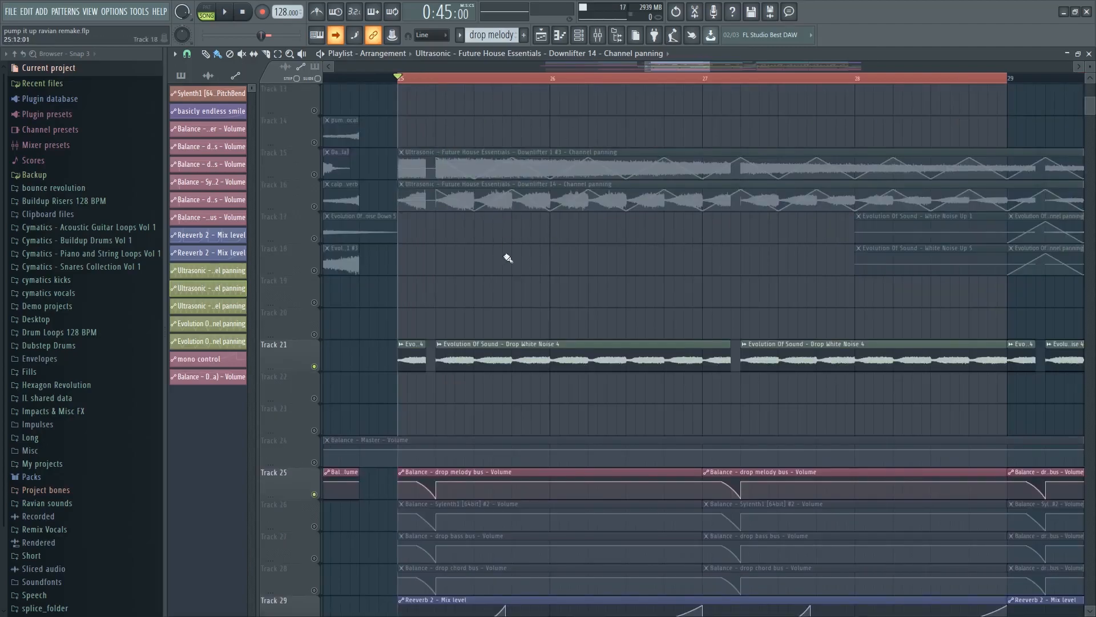
# - Play the Evolution Of Sound Drop White Noise 4 clips on track 21 alone from bar 25
pyautogui.press('space')
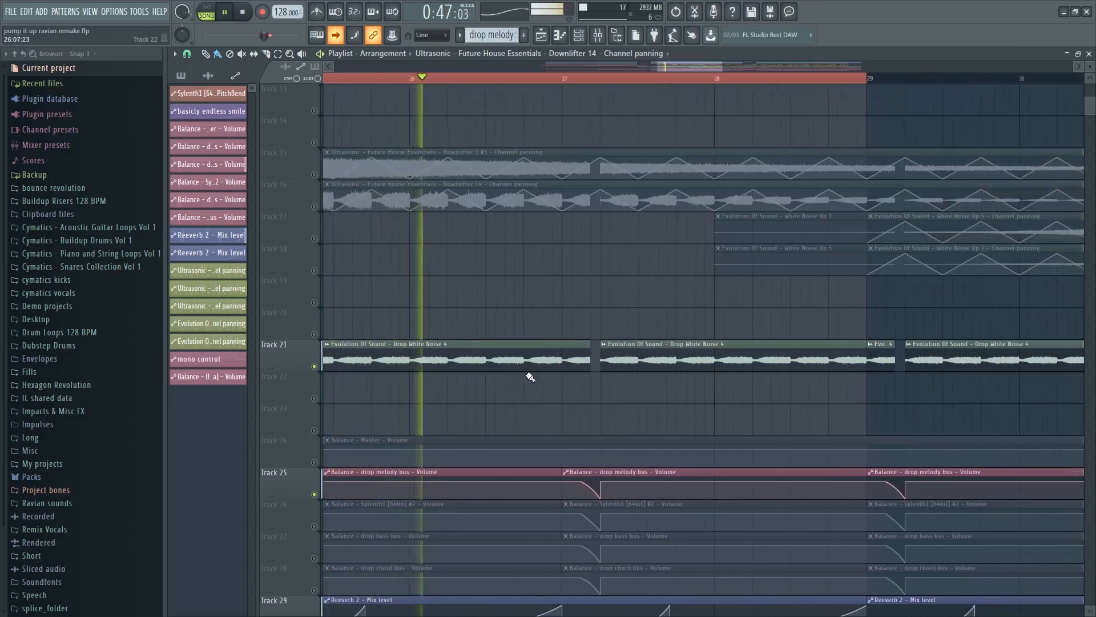
pyautogui.press('space')
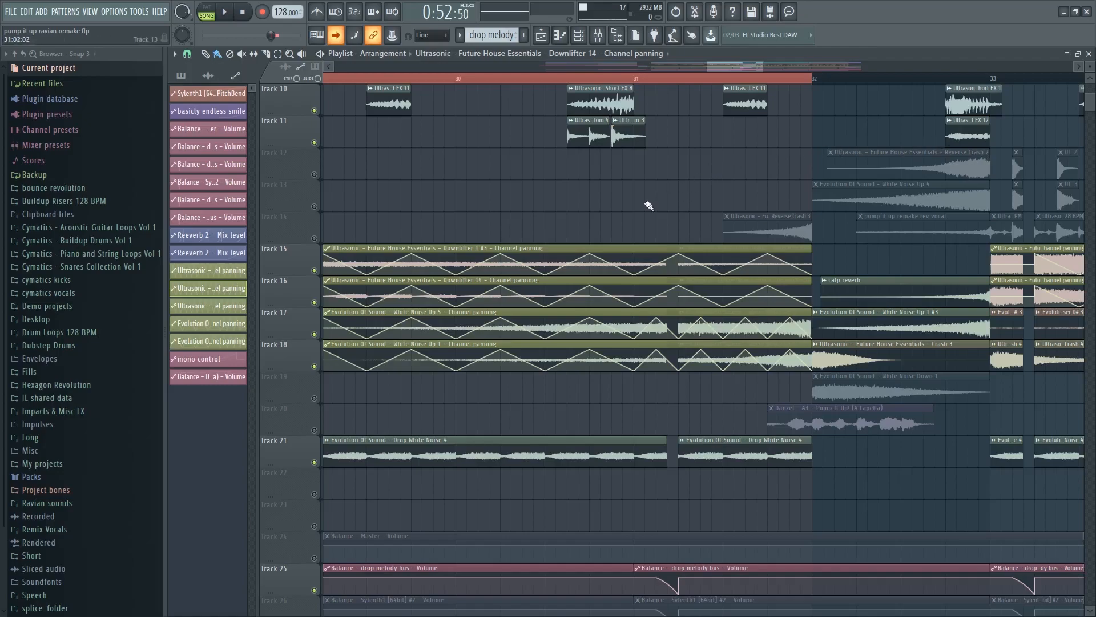
# - Play the drop's drums, short FX, downlifters, white noise risers and track 21 white noise together from bar 30 up to bar 32
pyautogui.click(457, 80)
pyautogui.press('space')
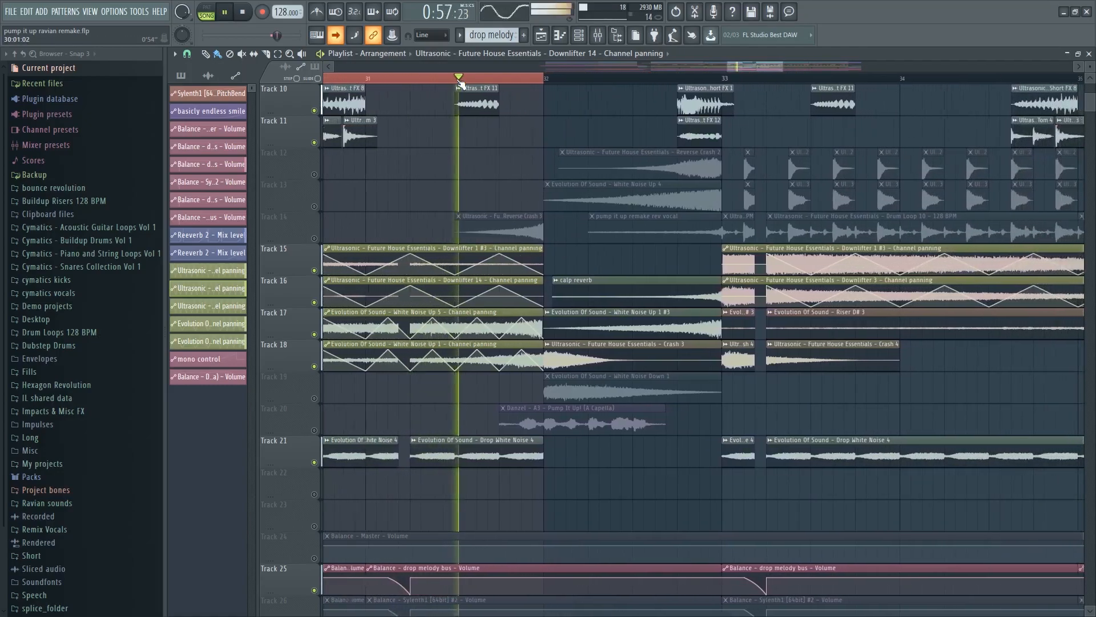
pyautogui.press('space')
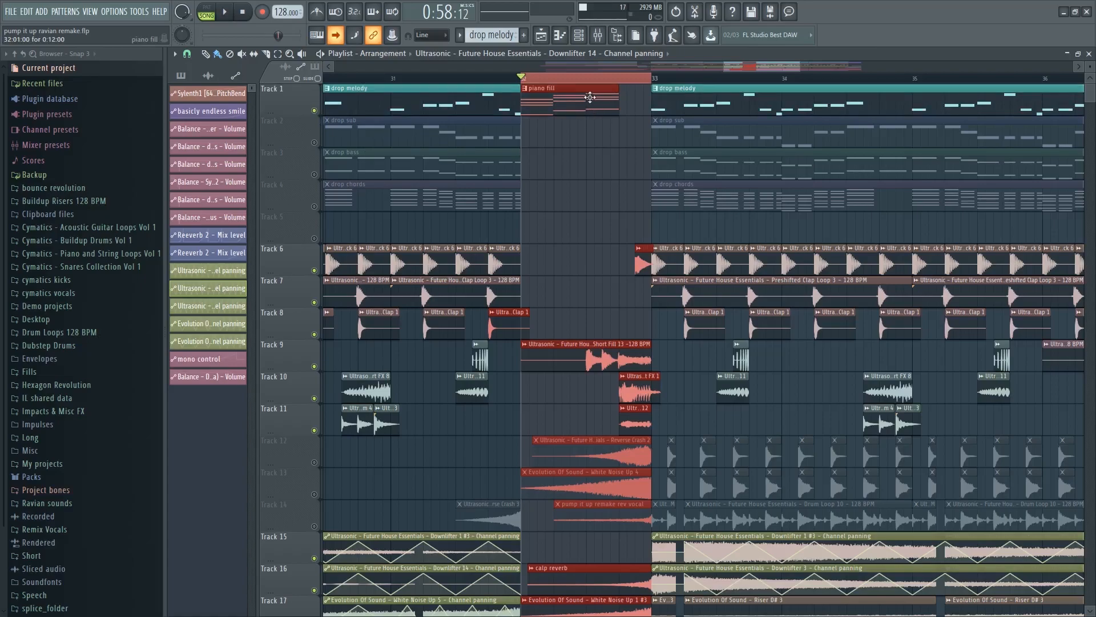
# - Play the bar 32 transition with the piano fill, Short Fill 13, reverse crash, white noise, reversed vocal and a cappella clips
pyautogui.press('space')
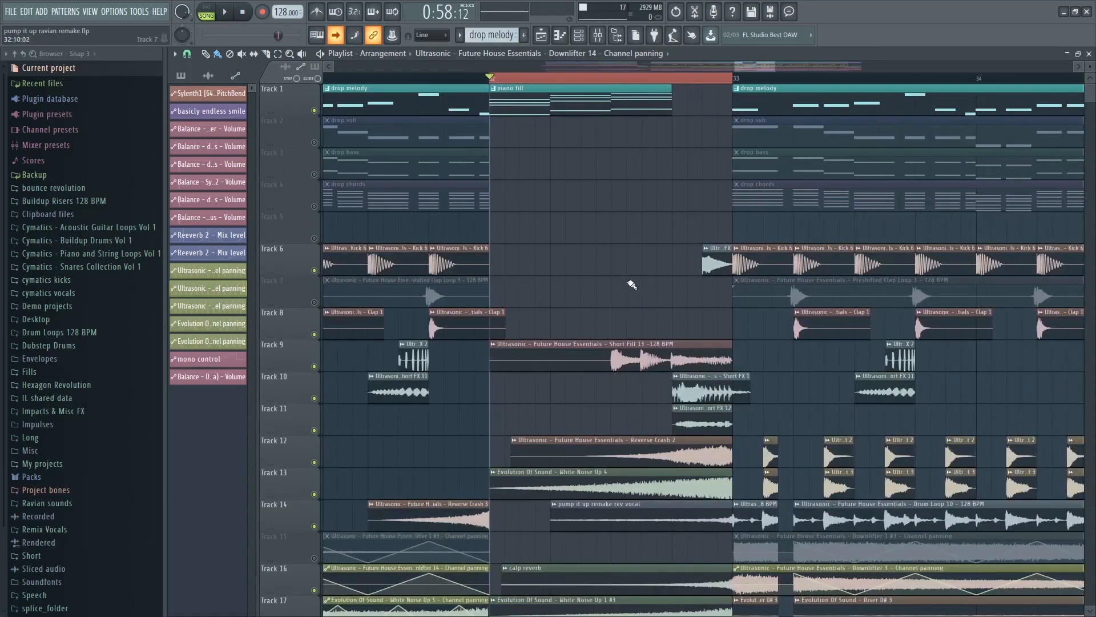
pyautogui.scroll(-3, 654, 331)
pyautogui.scroll(-3, 620, 330)
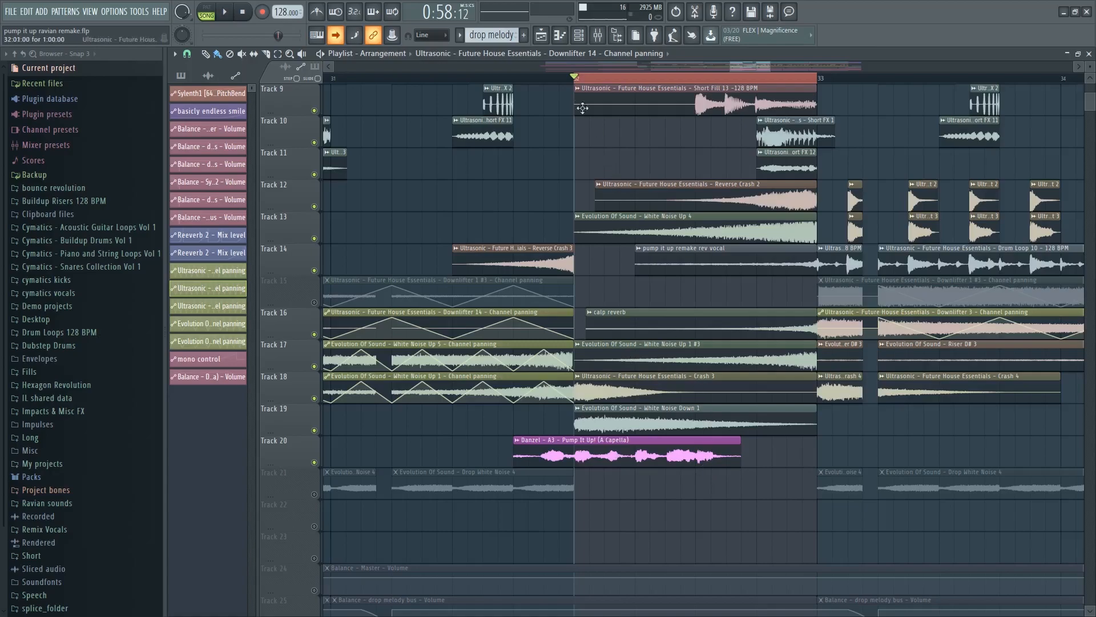
pyautogui.press('space')
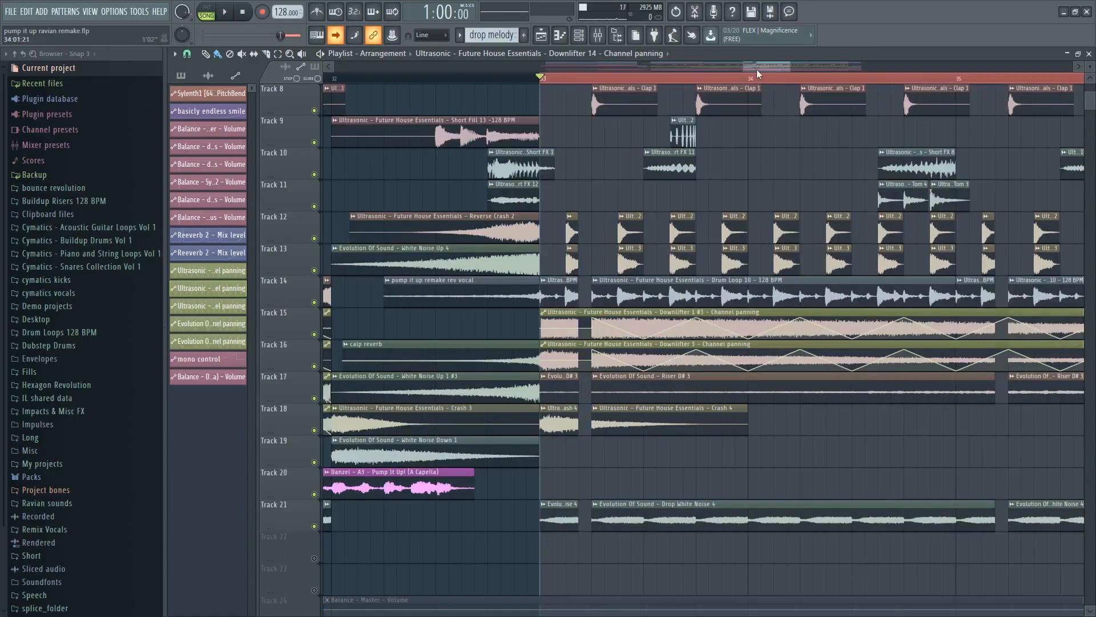
# - Solo the Drum Loop 10 clips on track 14 and play them in the second half of the drop from bar 33
pyautogui.moveTo(756, 70); pyautogui.dragTo(766, 71)
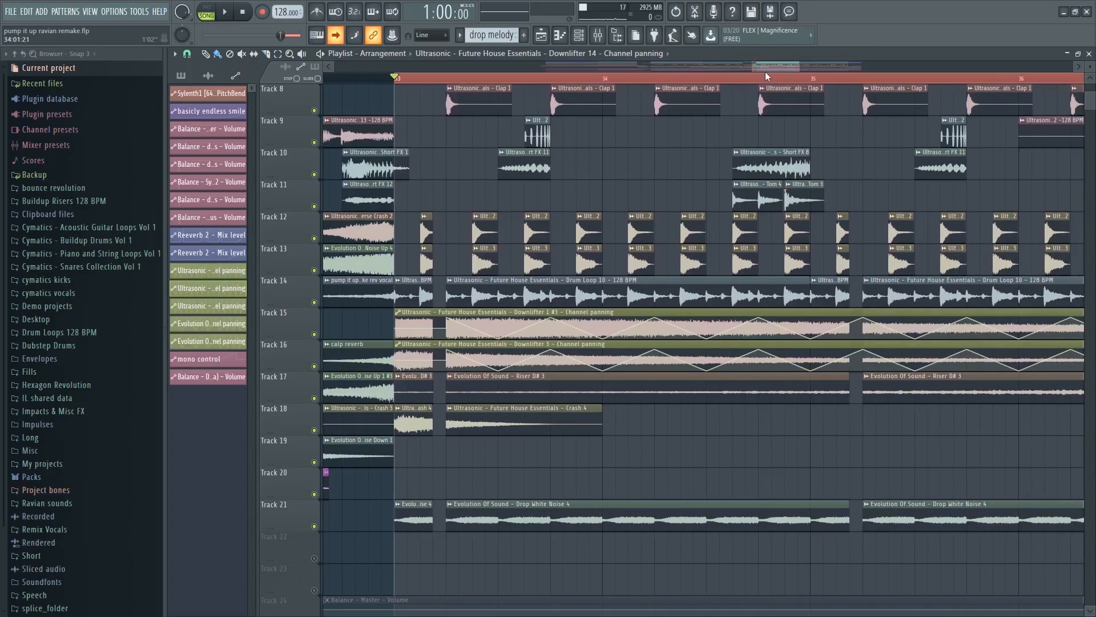
pyautogui.rightClick(314, 302)
pyautogui.press('space')
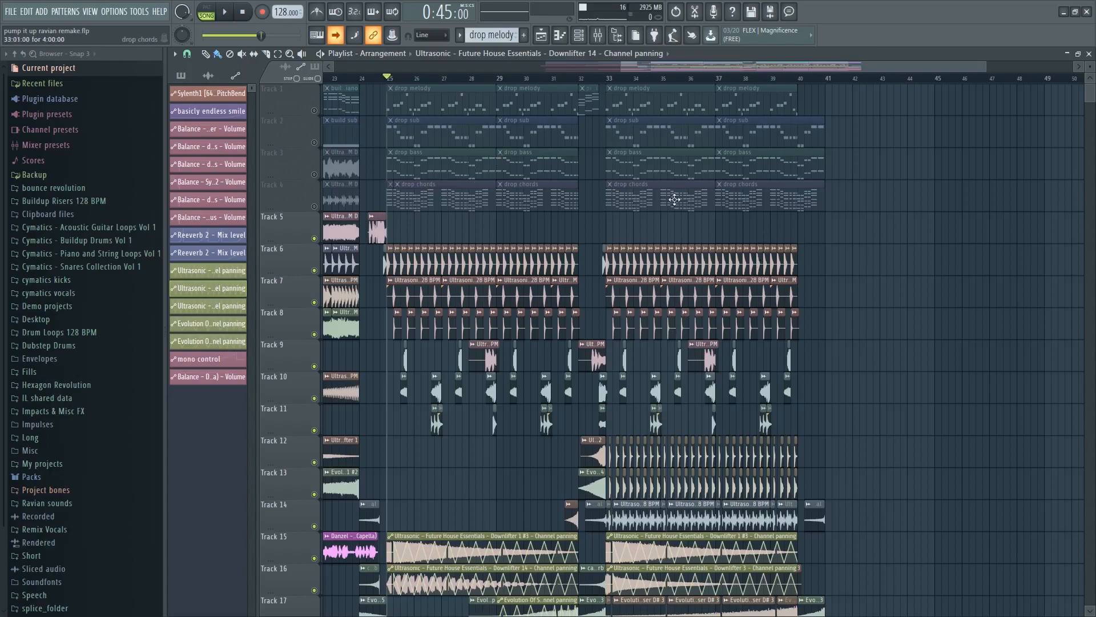
# - Play the drop's drums and FX with melodic tracks 1 to 4 muted, first from bar 25 and again in the second half
pyautogui.press('space')
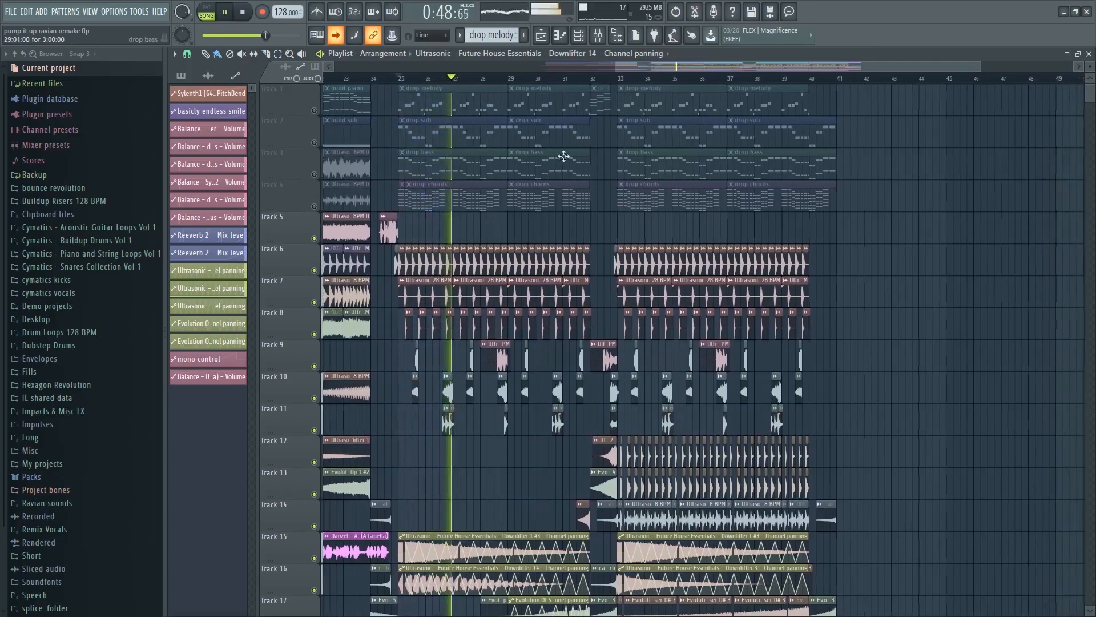
pyautogui.press('space')
pyautogui.click(664, 79)
pyautogui.press('space')
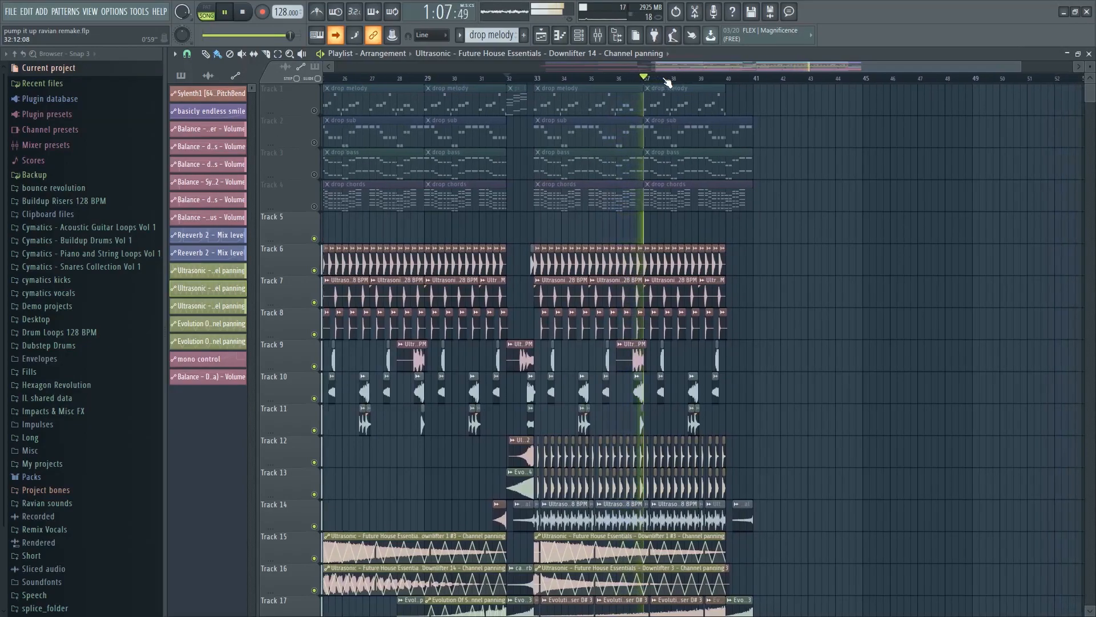
pyautogui.press('space')
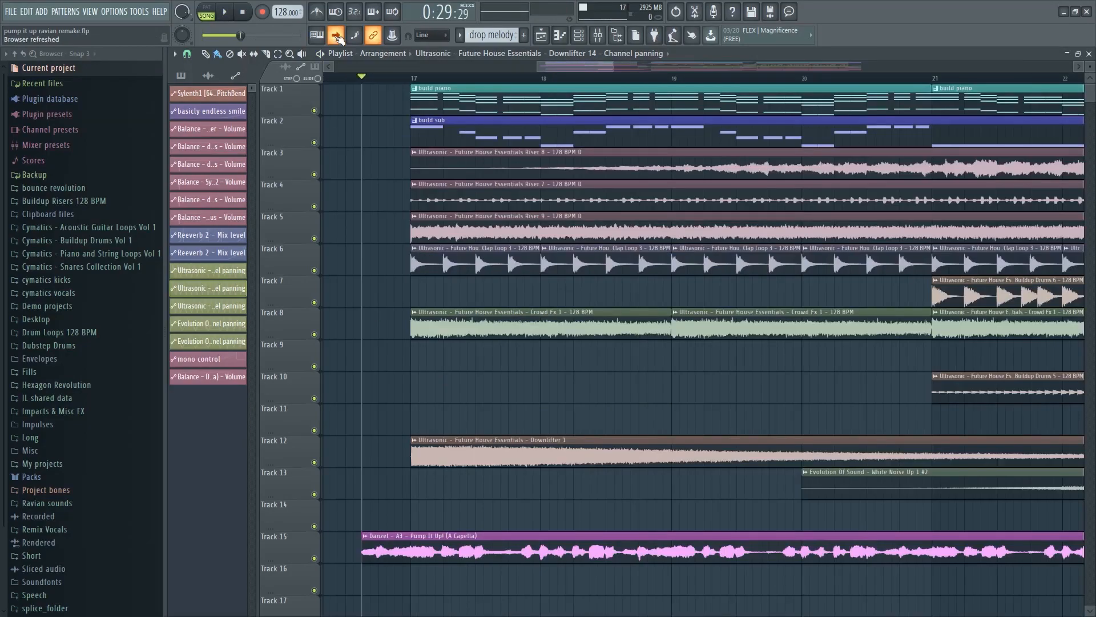